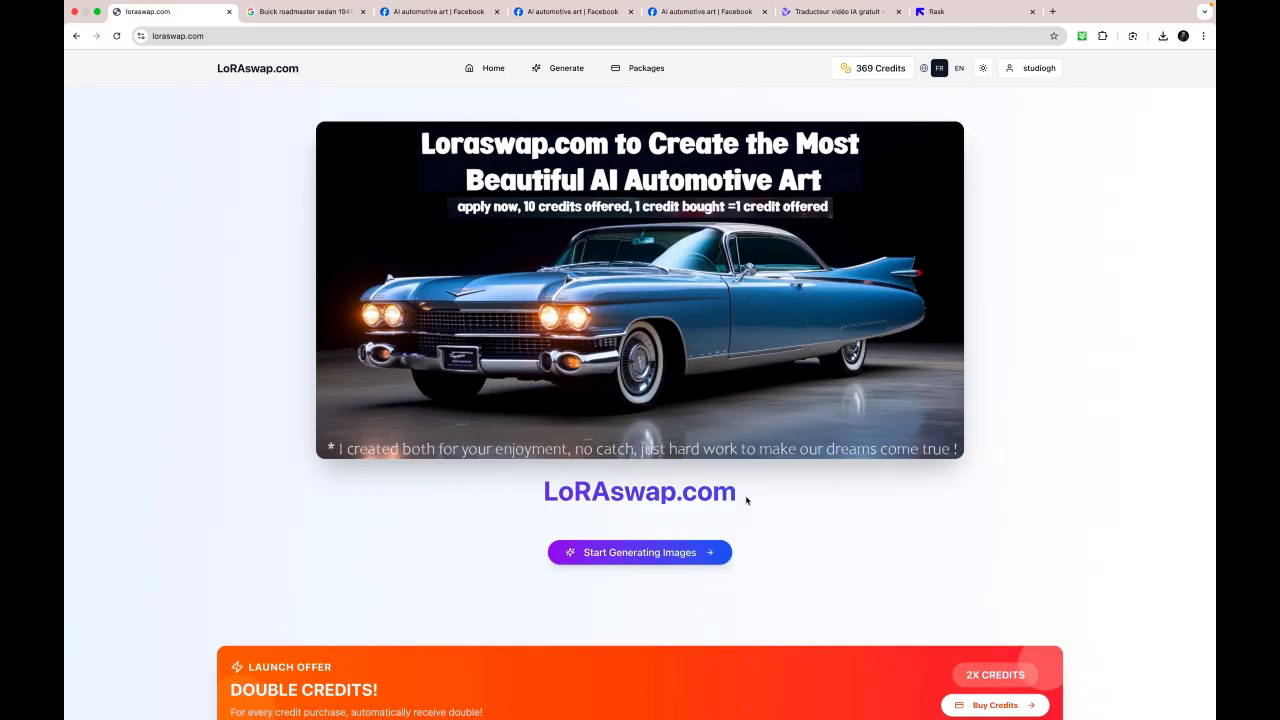
- Look over the home page and the car models in its LoRA collection
scroll(746, 540, down, 10)
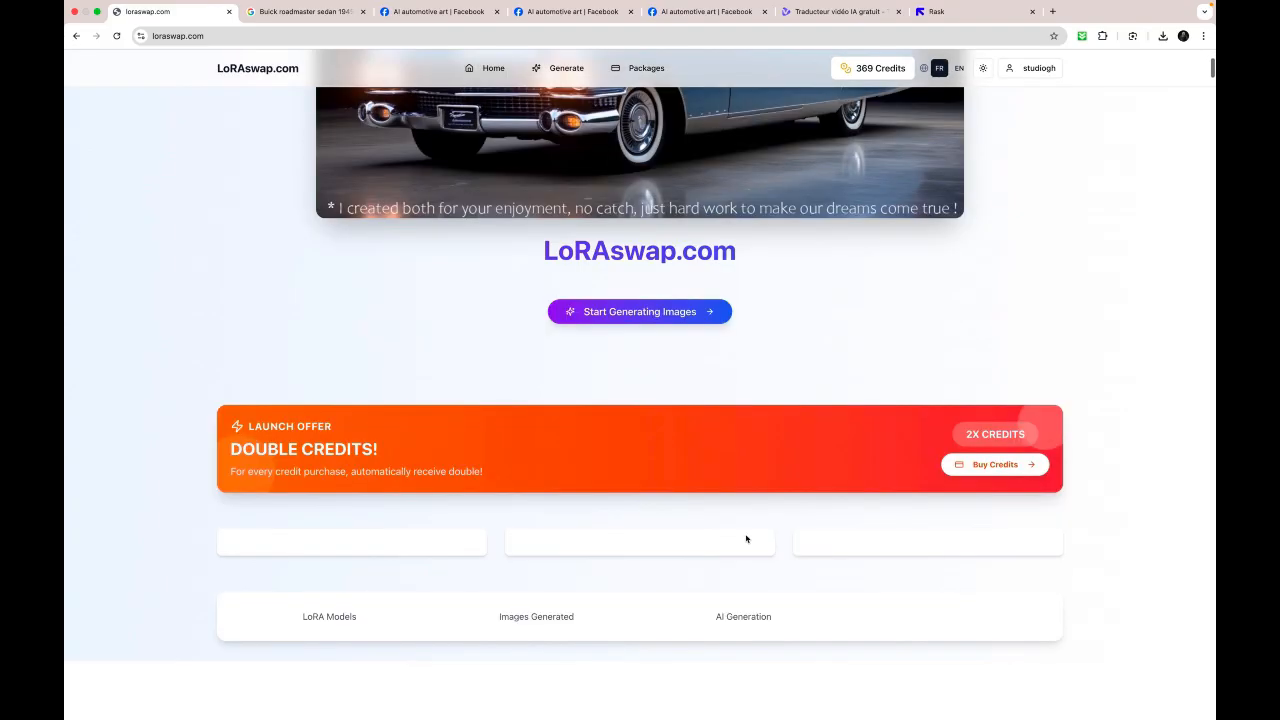
scroll(746, 540, down, 15)
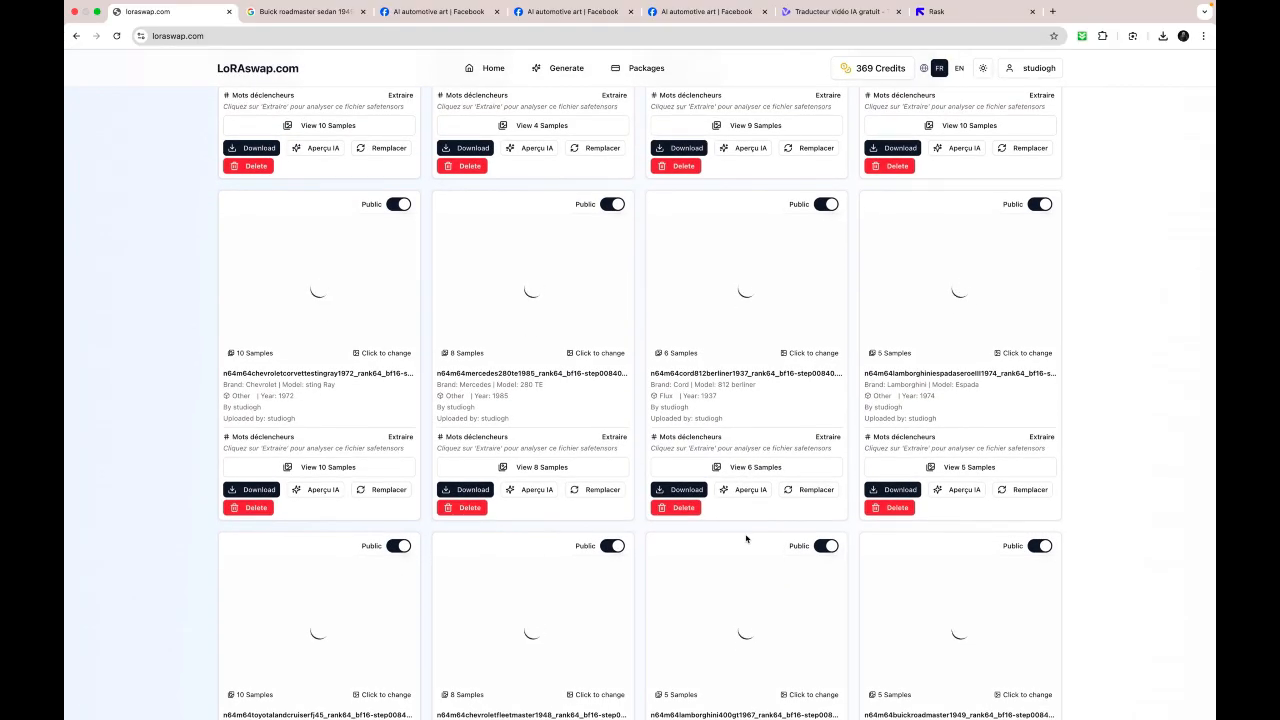
scroll(746, 540, up, 3)
scroll(746, 540, up, 10)
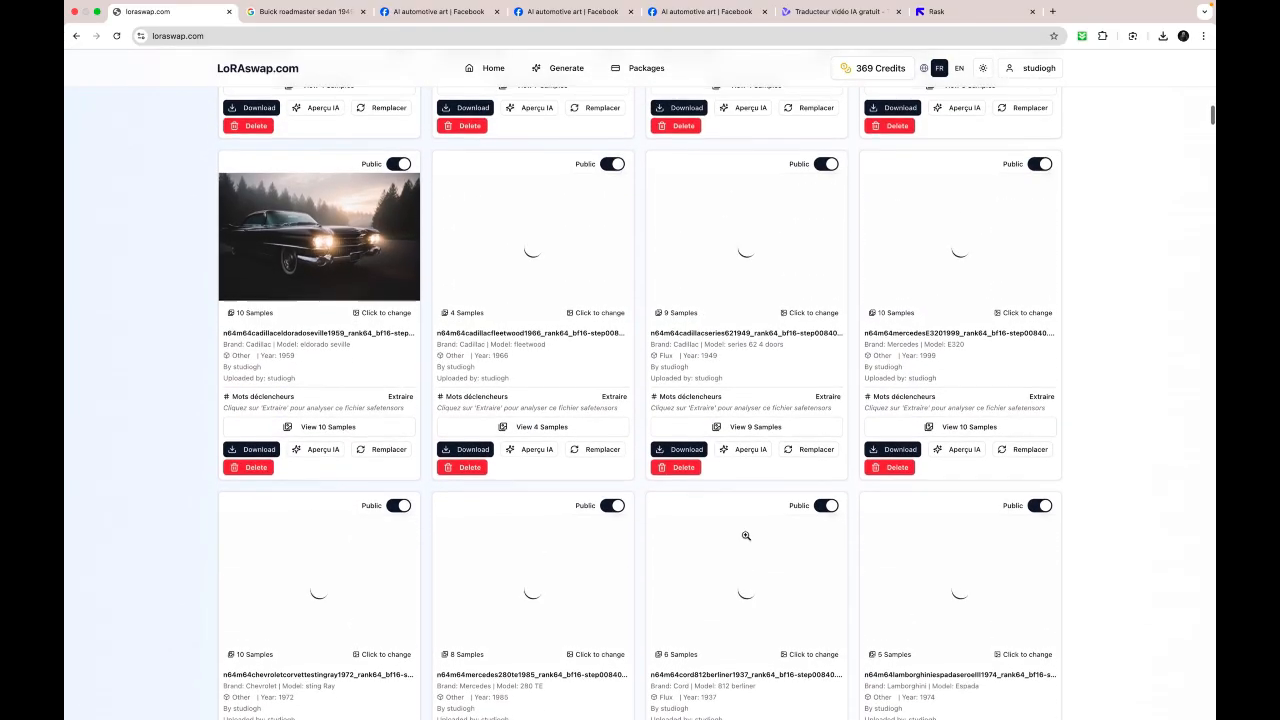
scroll(746, 536, up, 2)
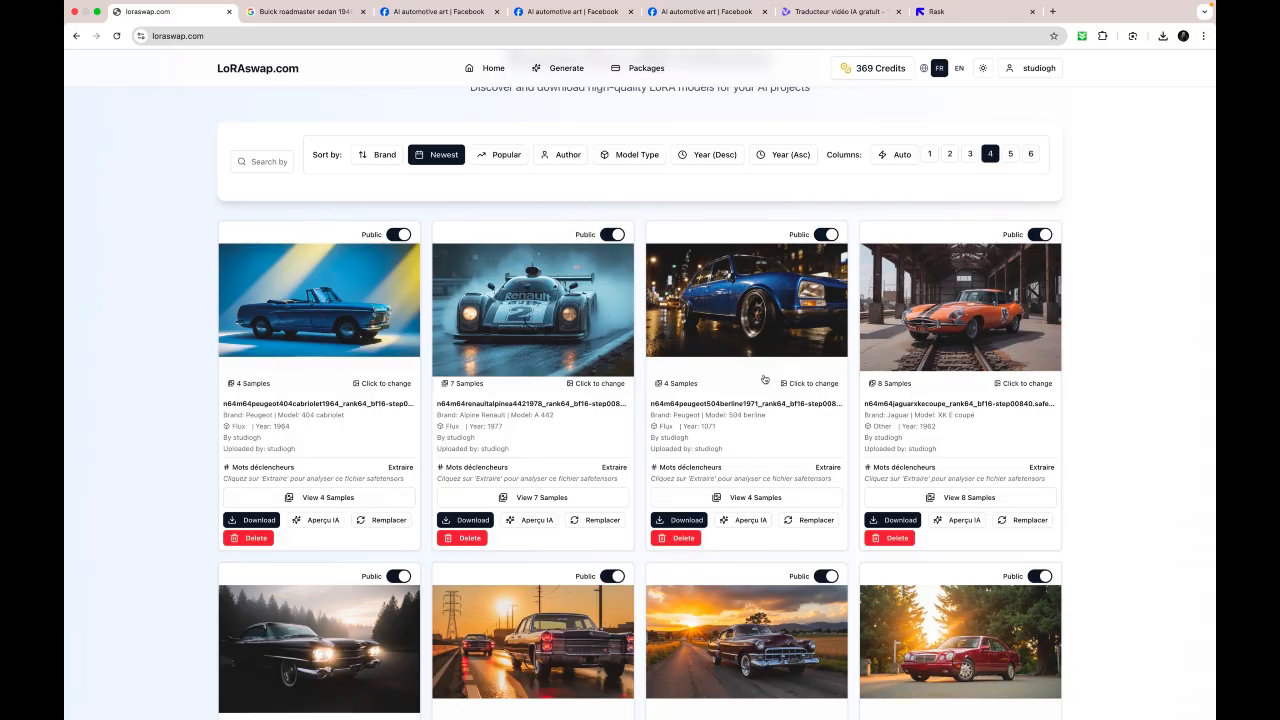
scroll(756, 362, up, 15)
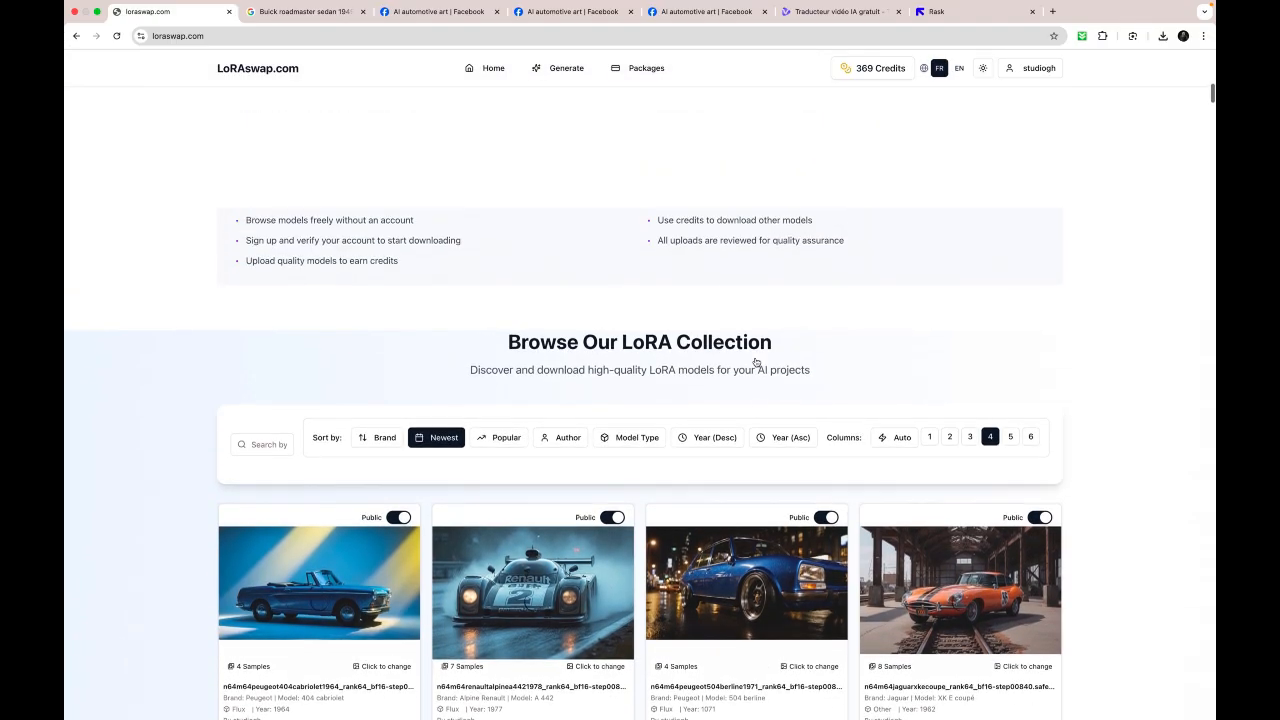
scroll(756, 362, up, 3)
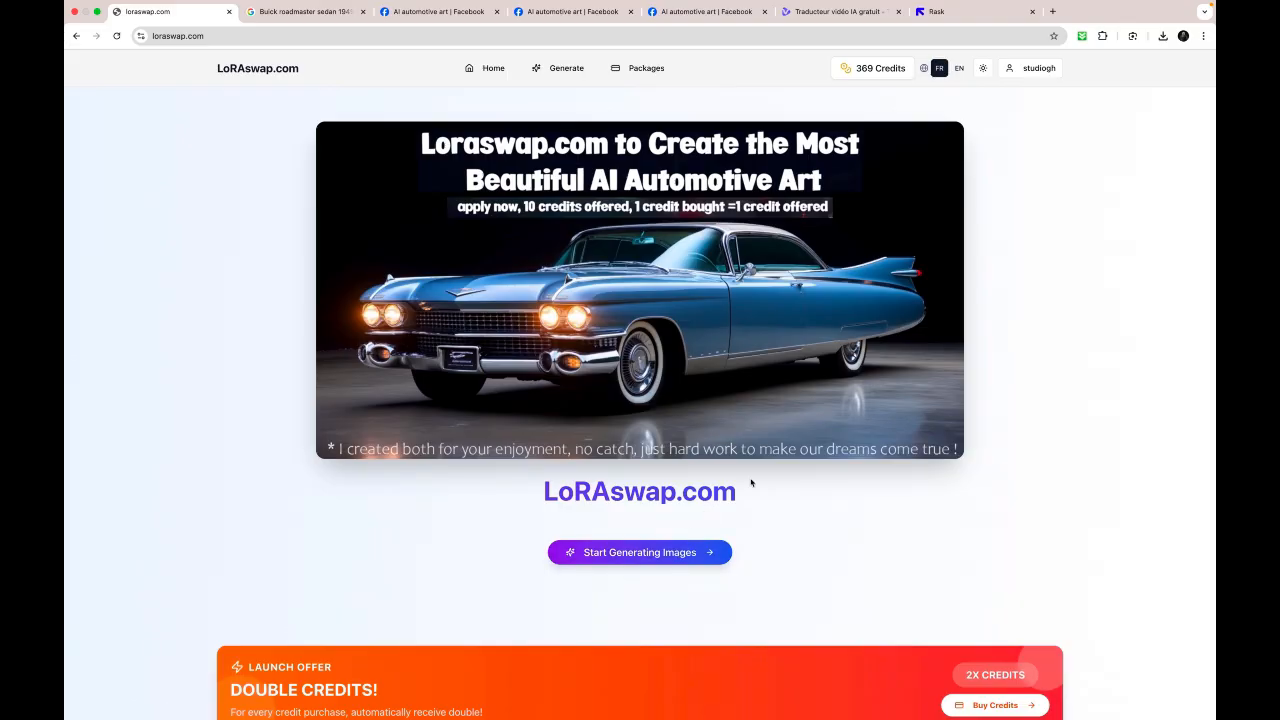
- Open the image generator and look through its list of available LoRAs
click(657, 554)
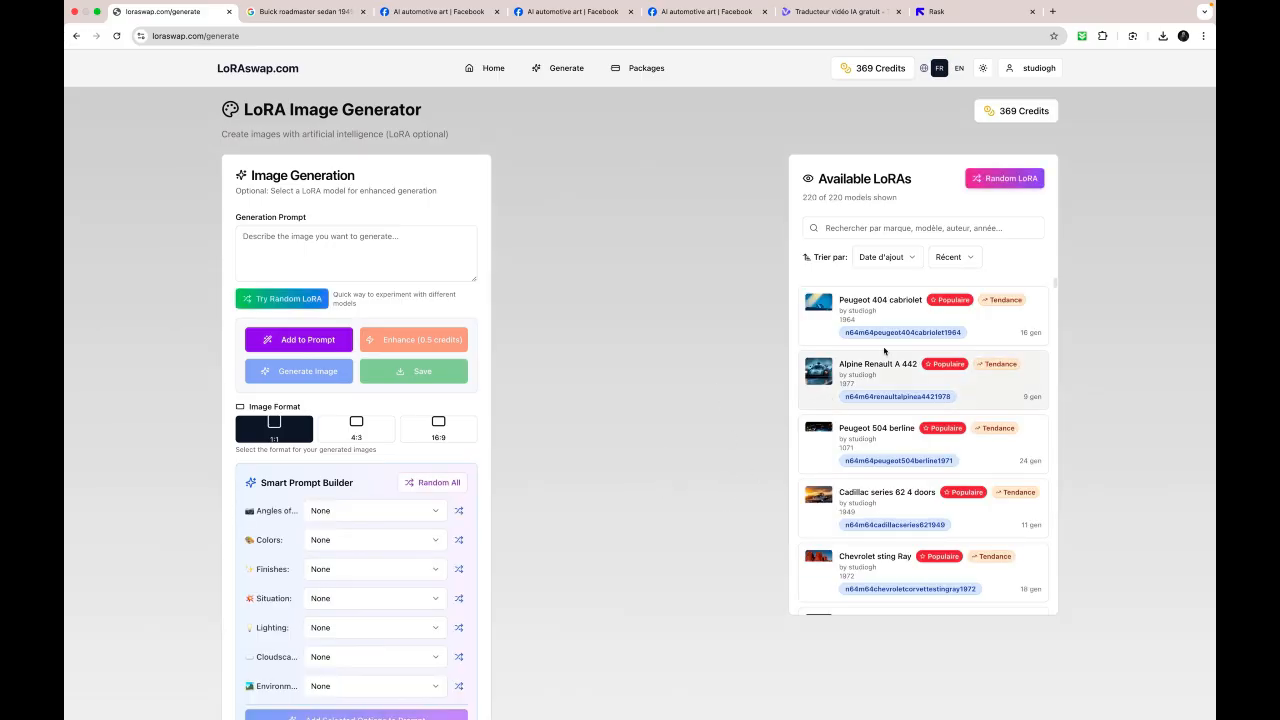
scroll(907, 422, down, 3)
scroll(907, 422, down, 10)
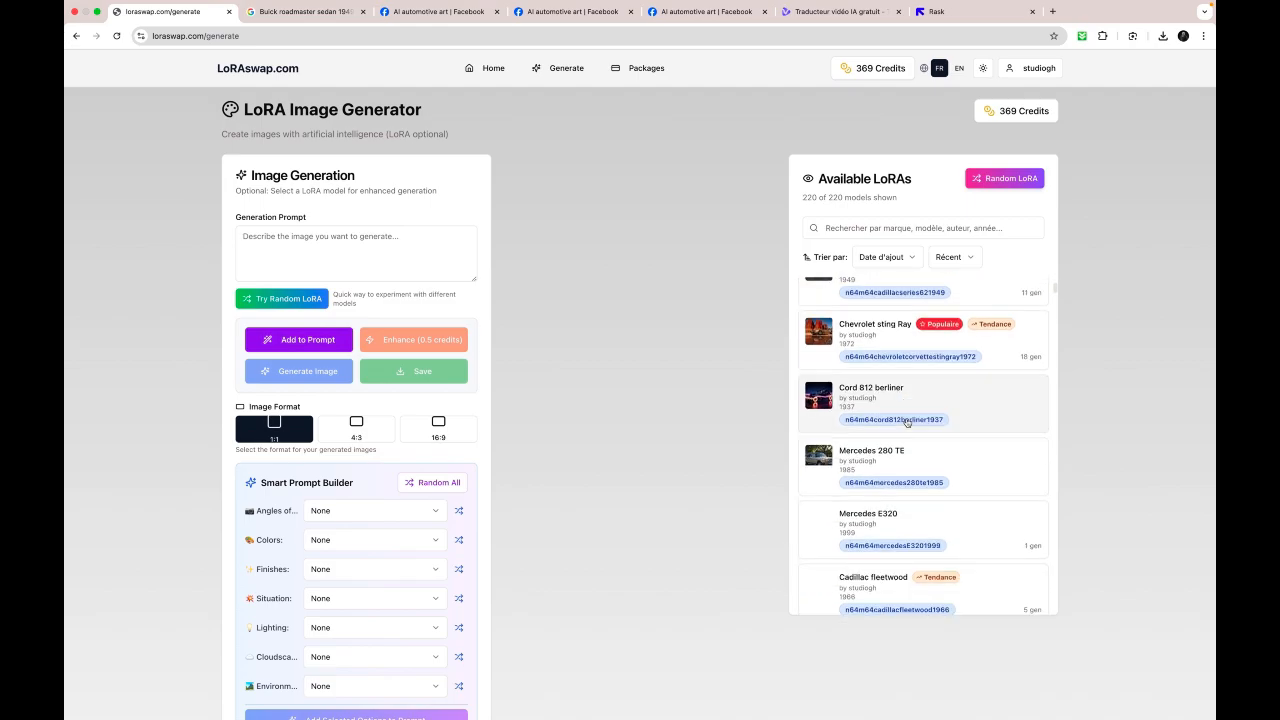
scroll(907, 422, down, 5)
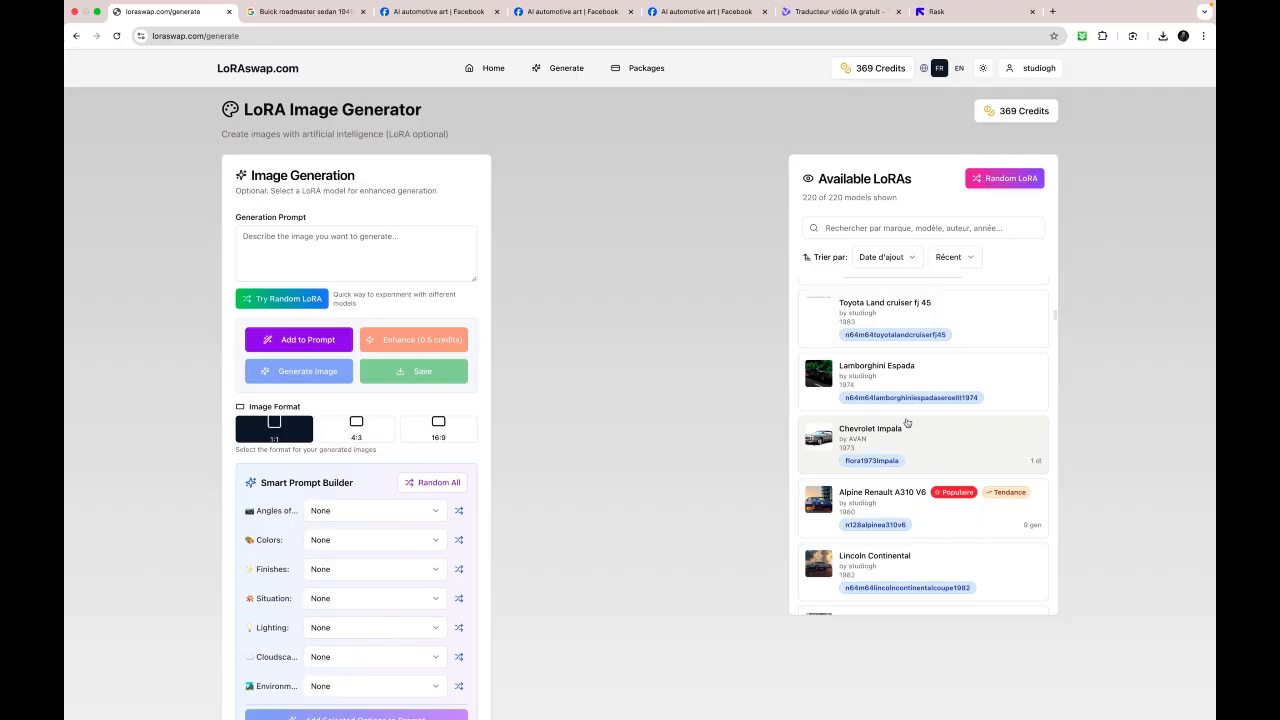
scroll(907, 422, down, 5)
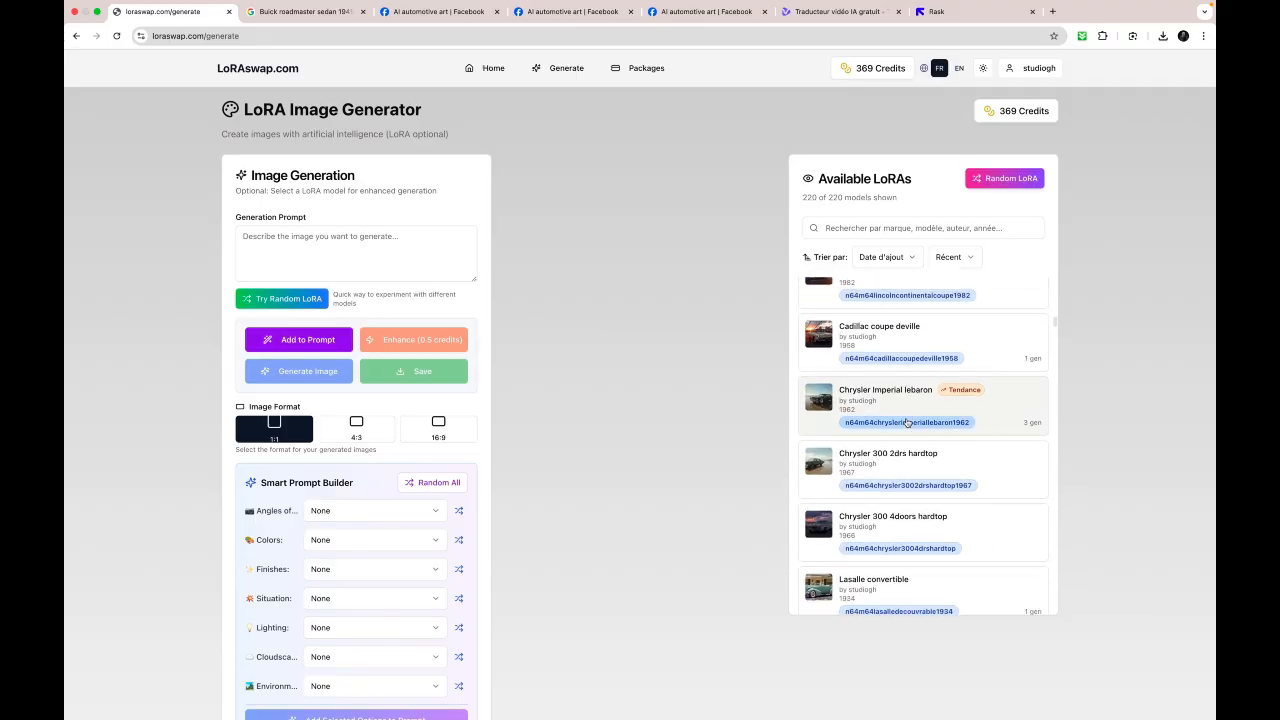
scroll(907, 422, down, 3)
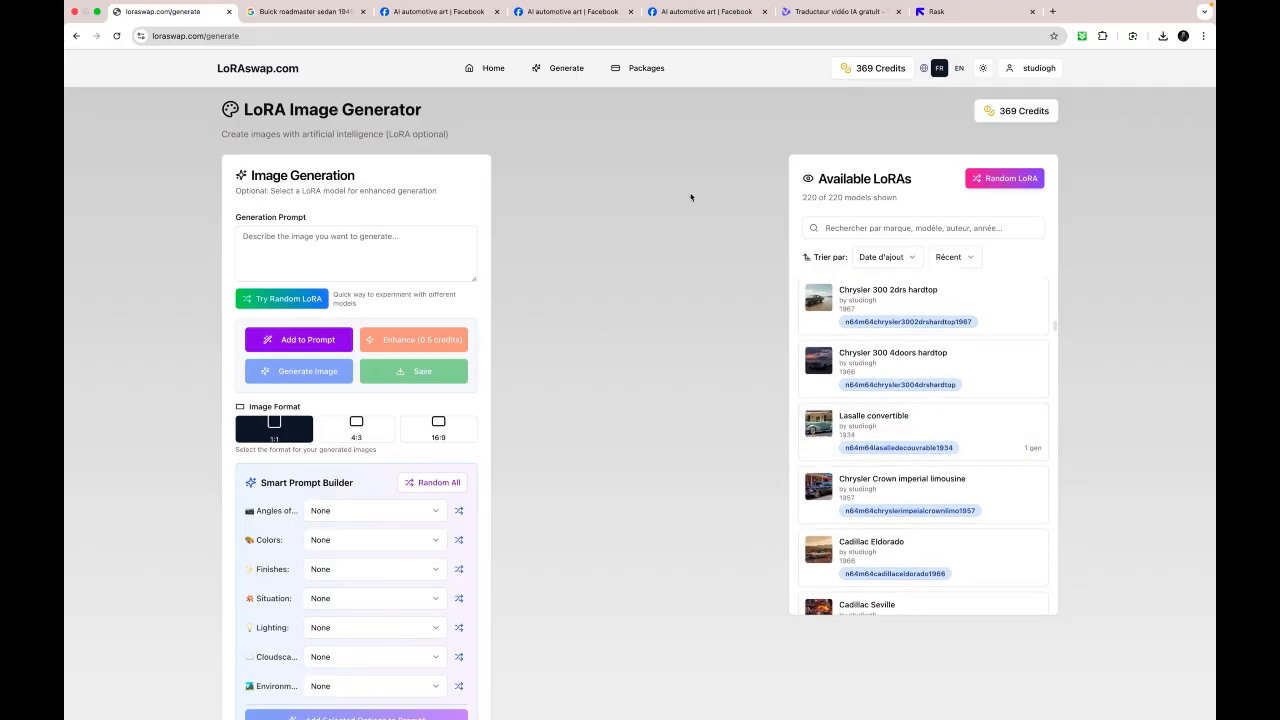
- Return to the home page and examine the welcome information and the LoRA collection cards
click(481, 68)
scroll(592, 461, down, 4)
scroll(592, 461, down, 10)
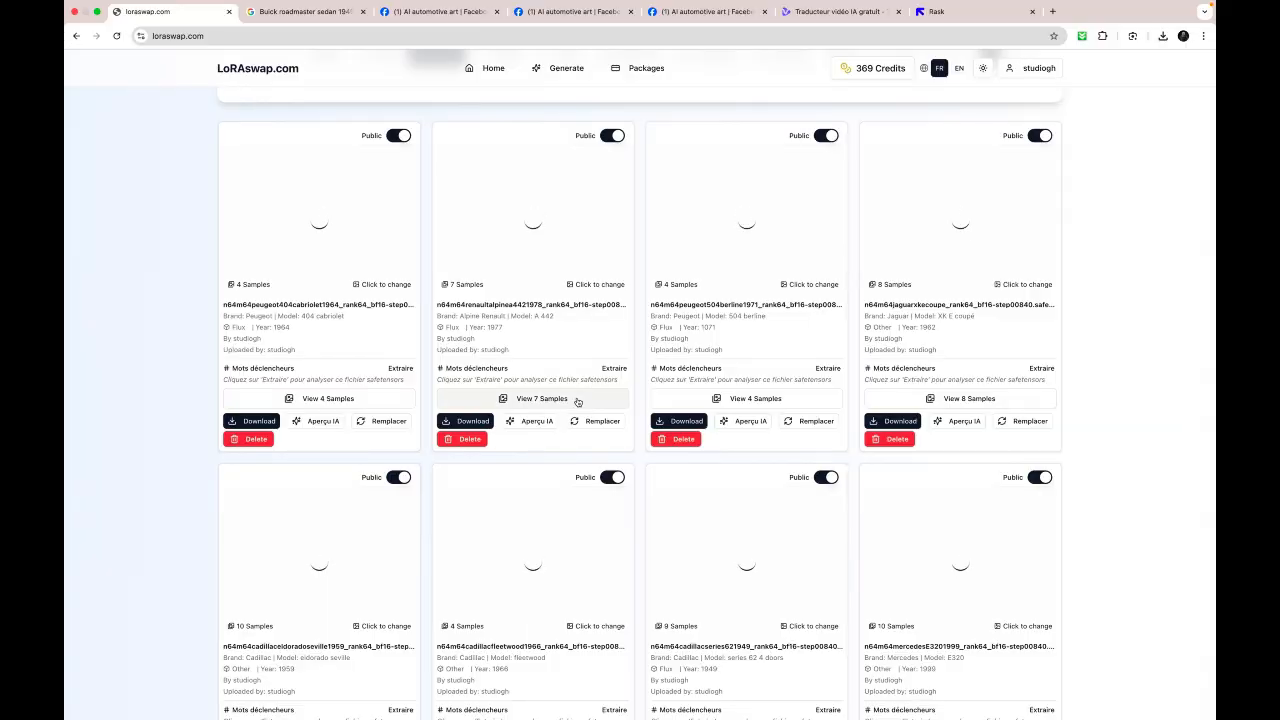
scroll(577, 401, up, 1)
scroll(577, 401, up, 5)
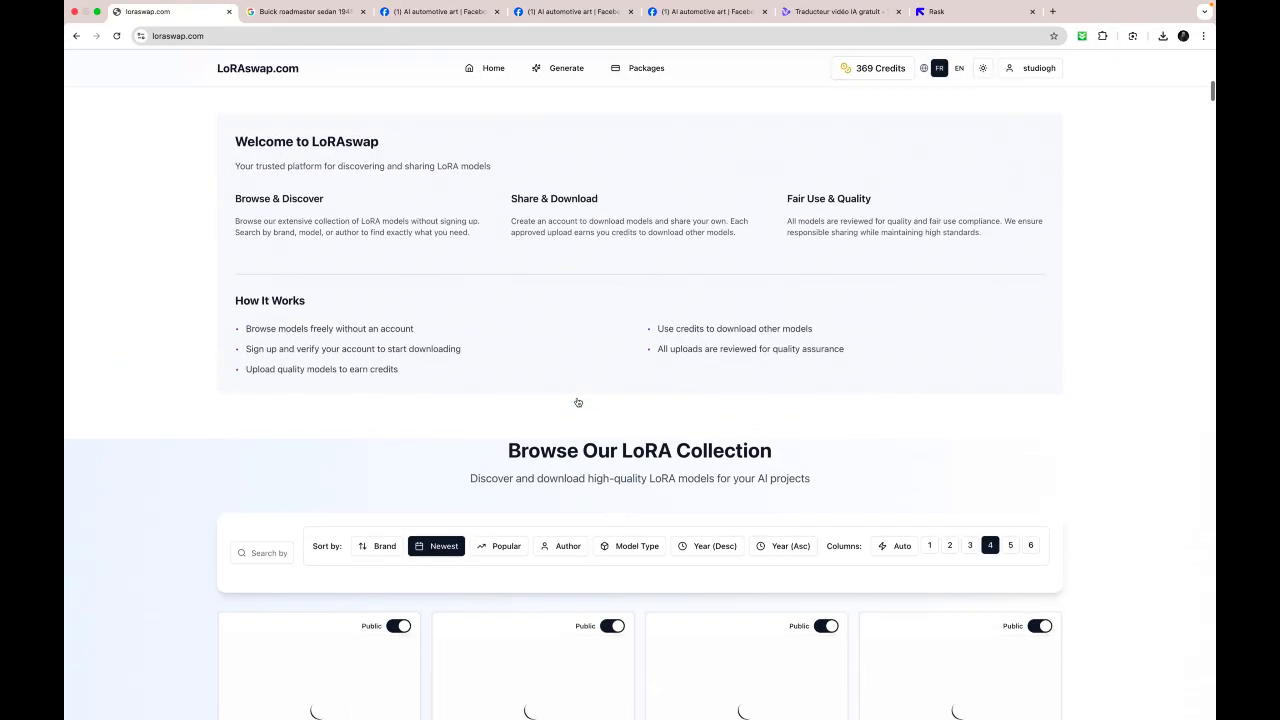
scroll(577, 403, down, 6)
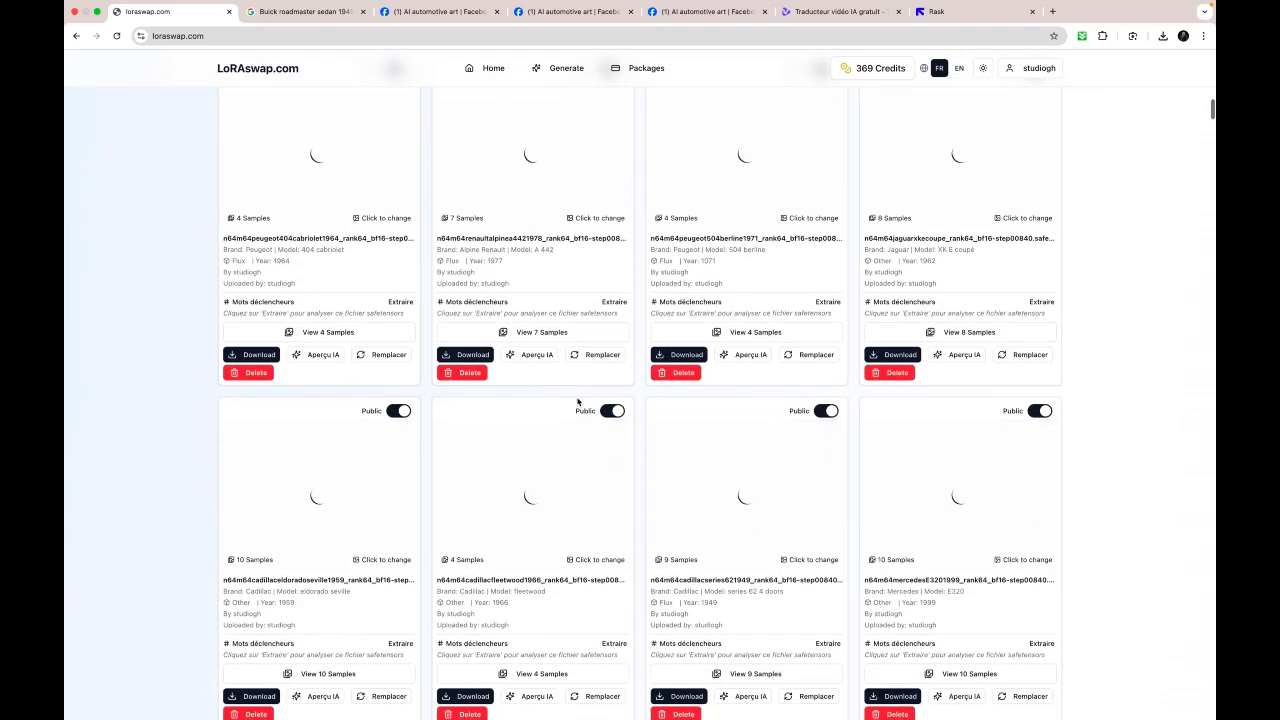
scroll(577, 402, up, 8)
scroll(577, 401, up, 3)
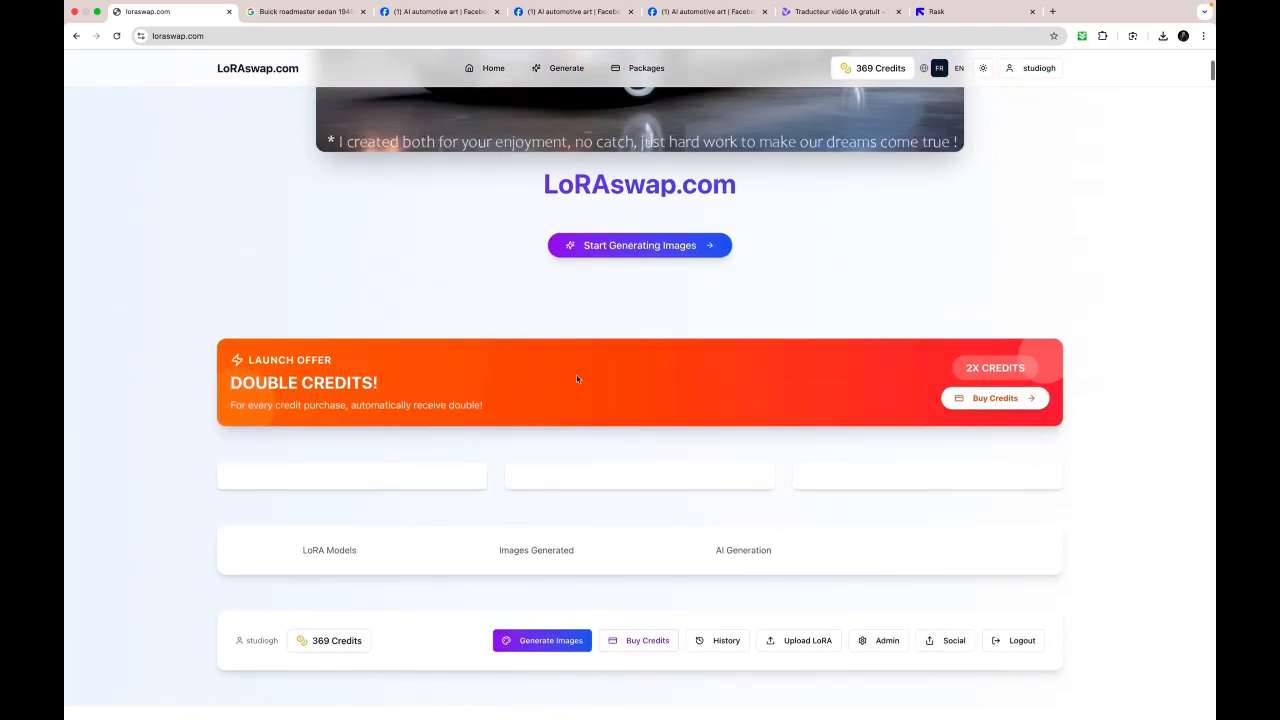
- Open the image generator and select the Cadillac series 62 4 doors LoRA from 1949
click(639, 250)
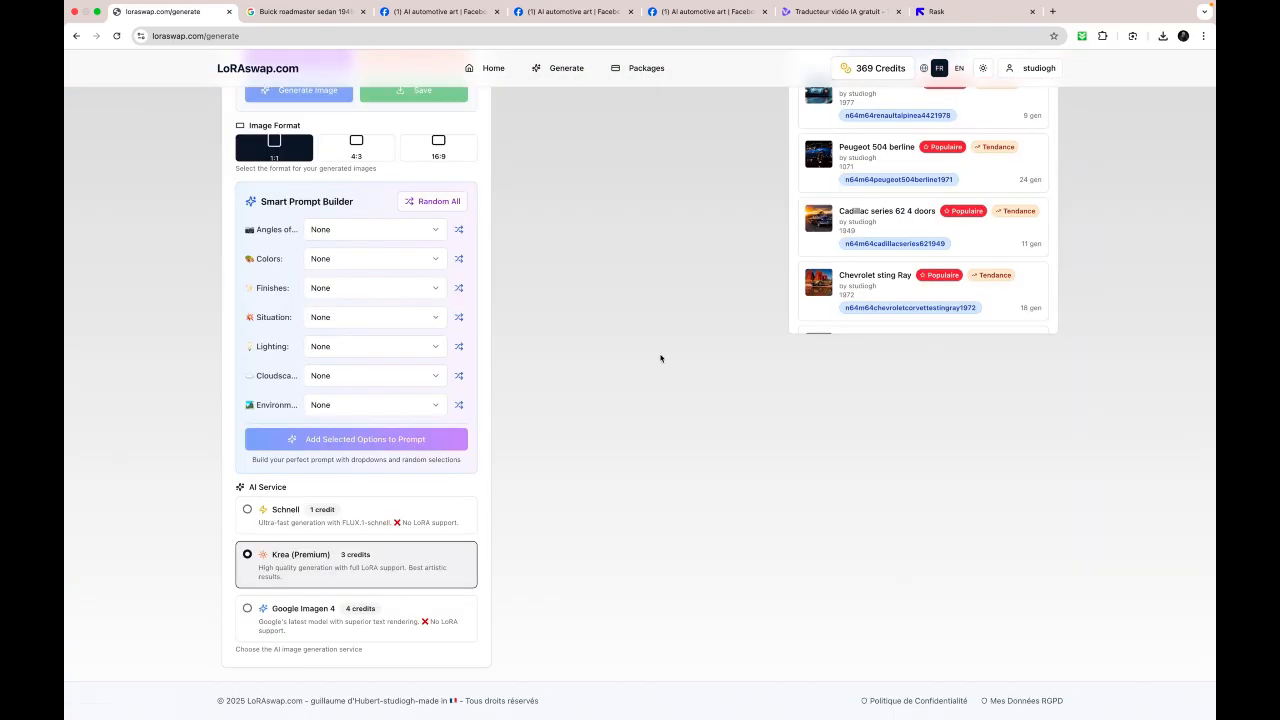
scroll(663, 445, up, 3)
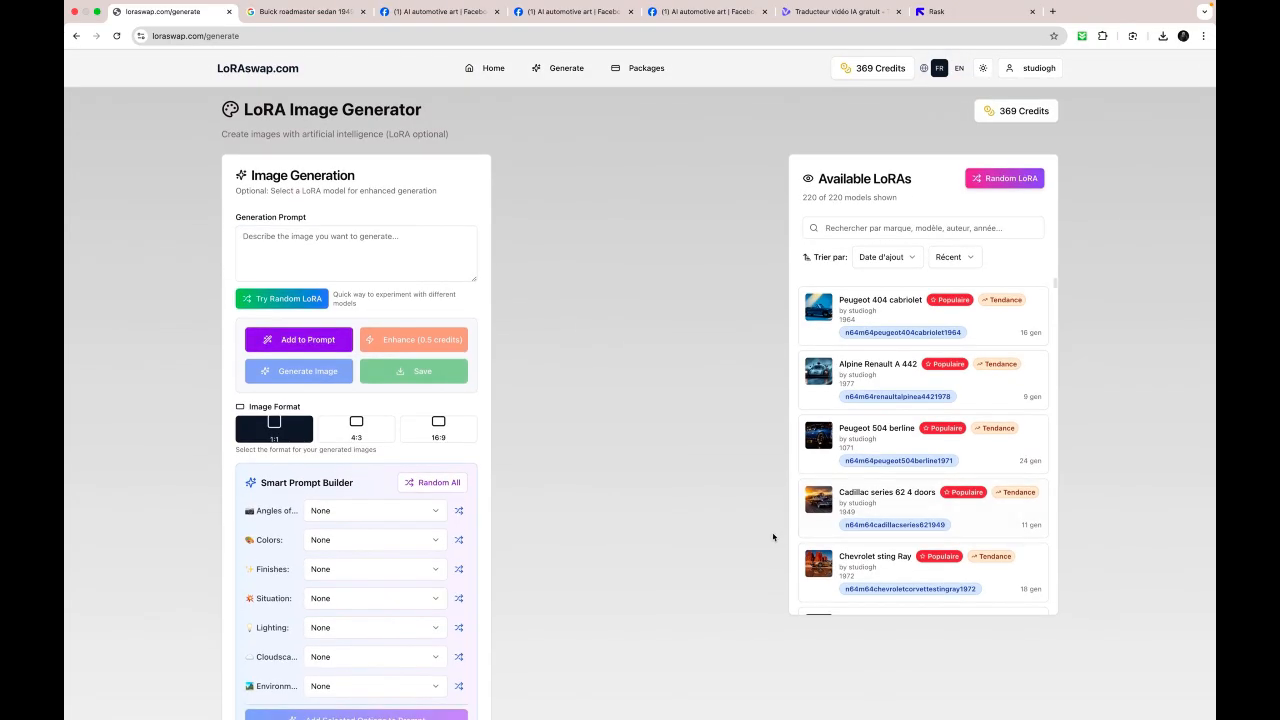
click(887, 502)
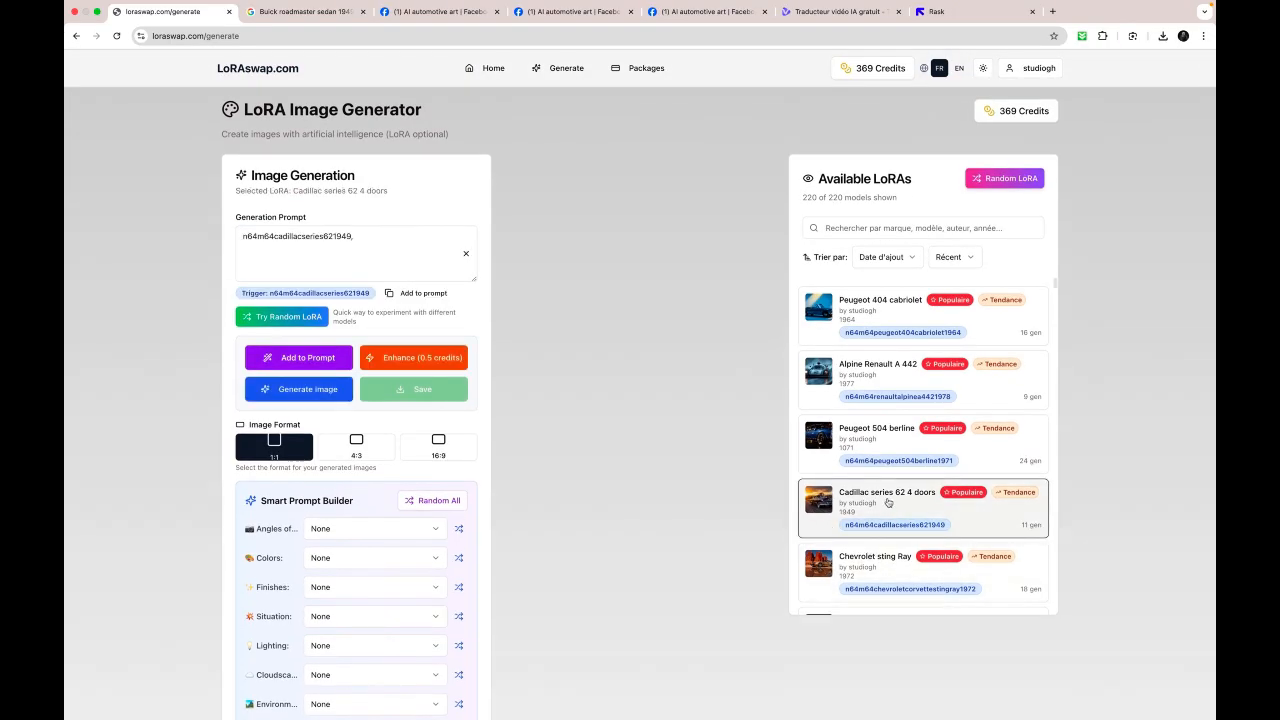
- Complete the generation prompt after the trigger word with "is cruising along venice beach on a beautiful sunset"
click(401, 243)
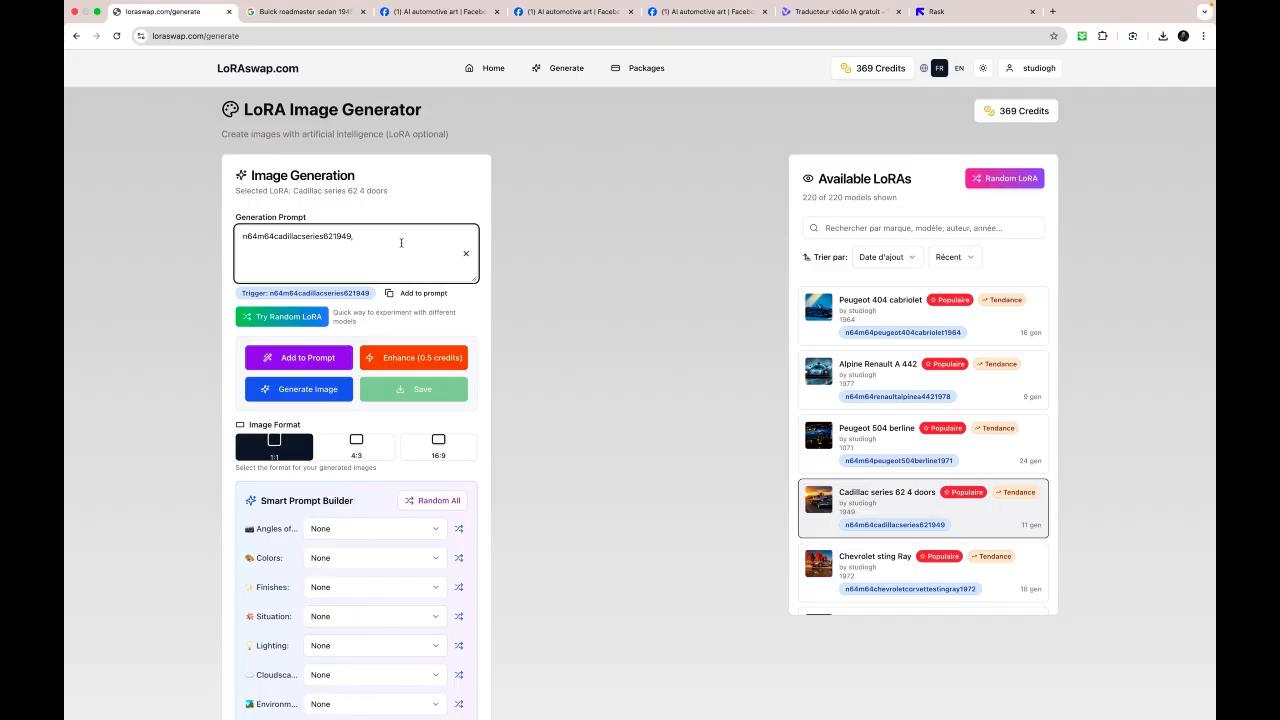
text(s cruising along venice beach on a beautiful sunset)
- Set the image format to 16:9 and generate the image
click(438, 448)
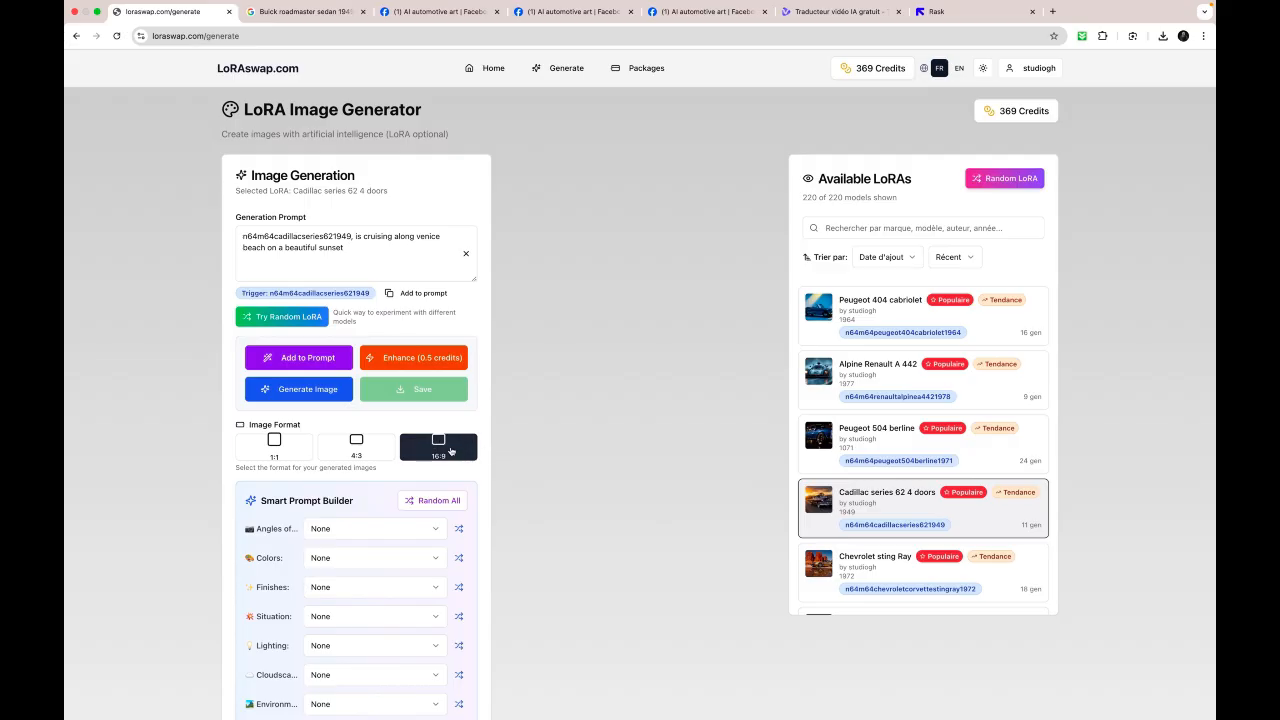
click(317, 392)
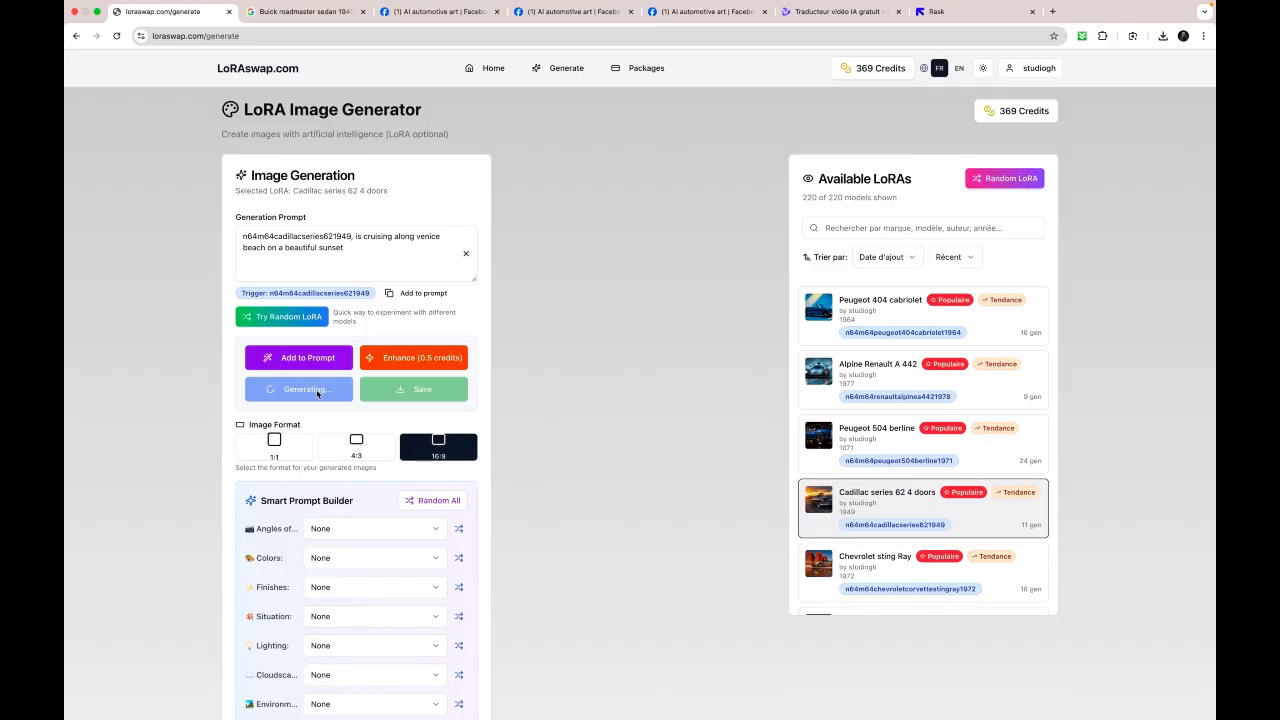
scroll(317, 393, down, 5)
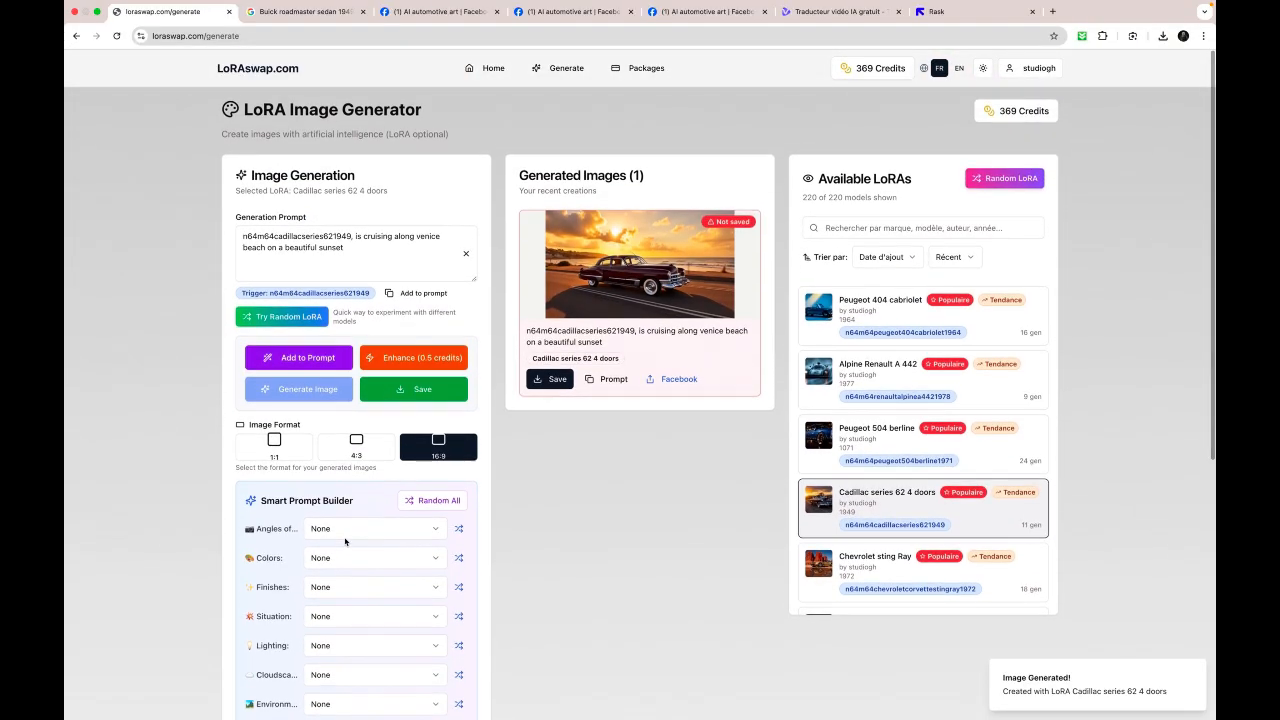
- View the generated Cadillac image enlarged, then close the preview and save the image
click(639, 264)
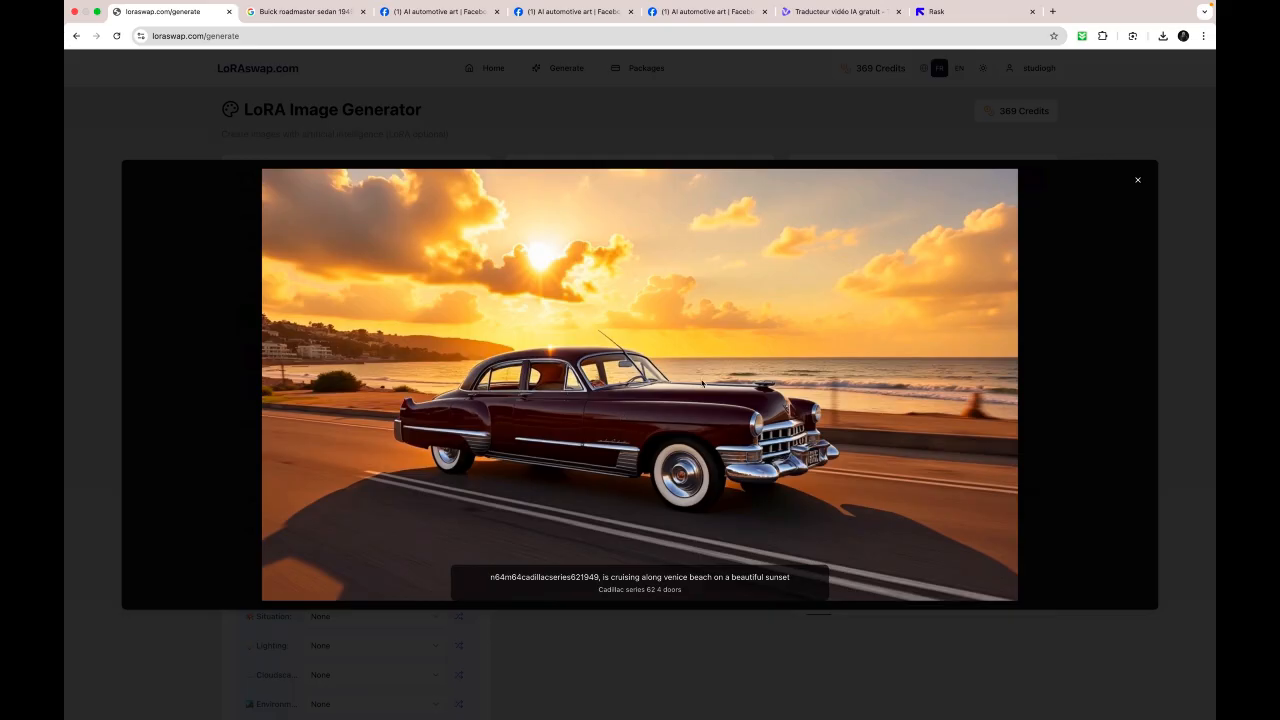
click(1138, 180)
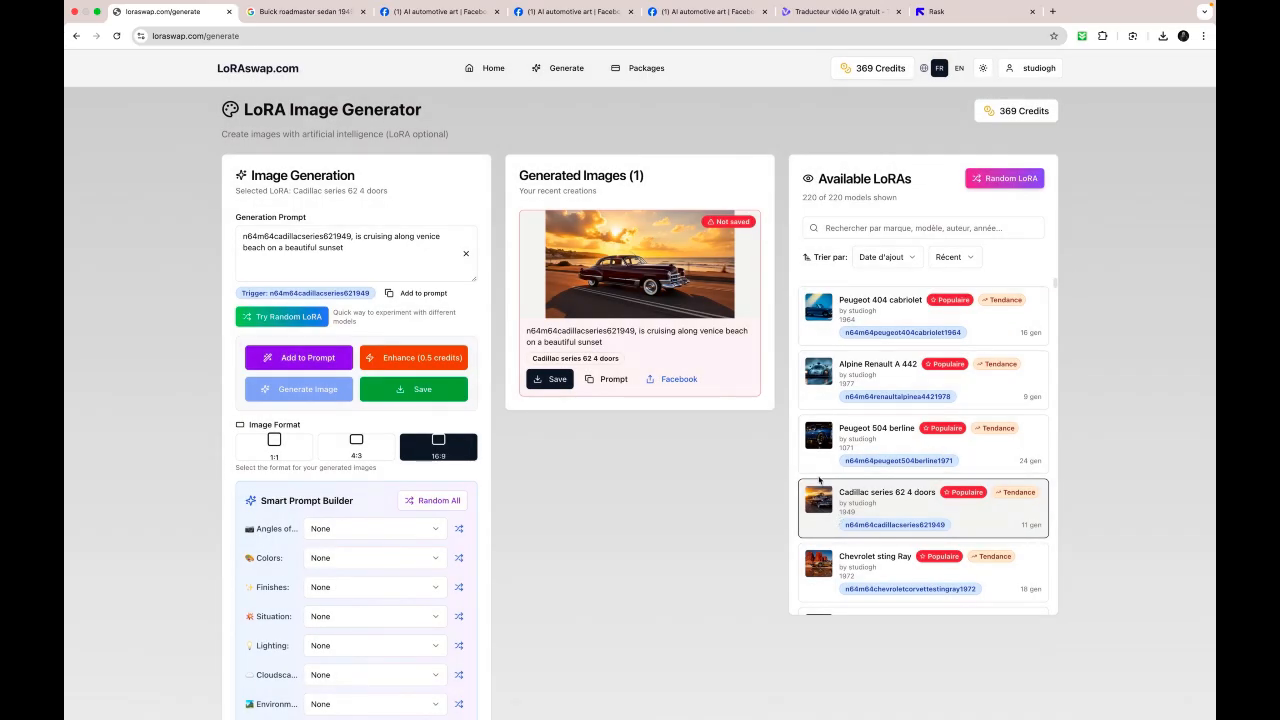
click(550, 380)
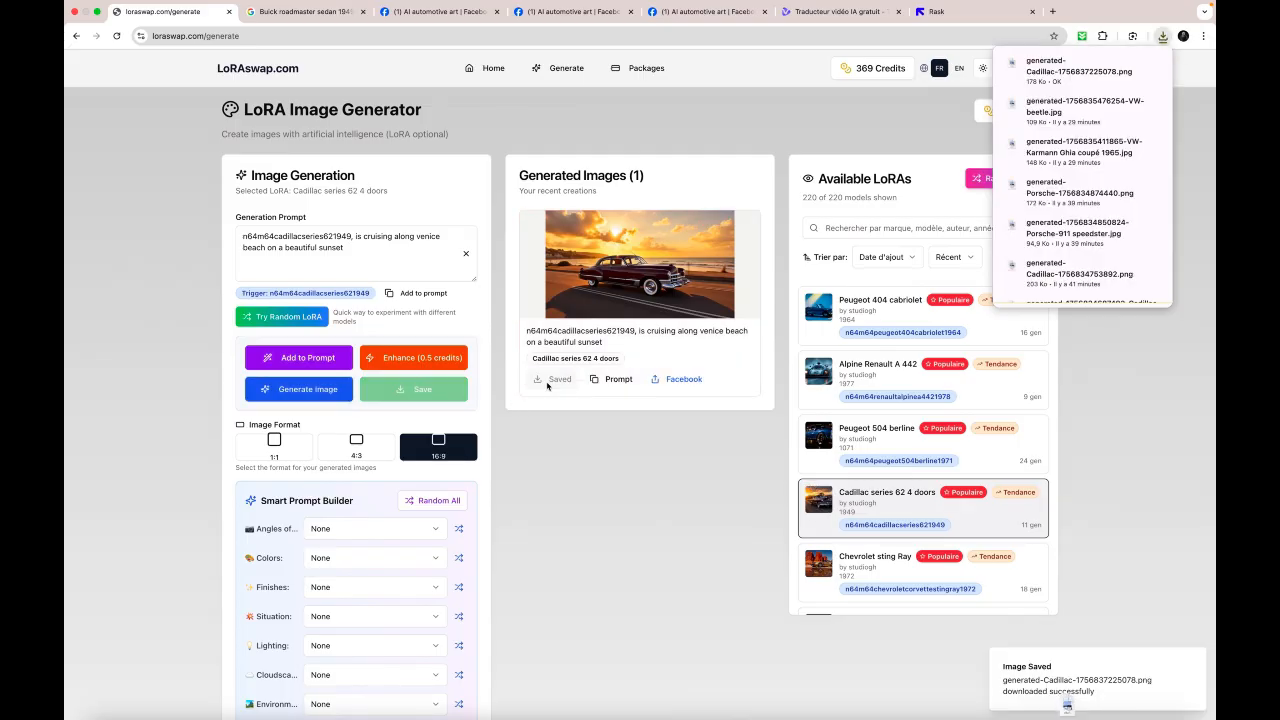
- Switch the AI service to Schnell and generate another image from the same prompt
scroll(548, 487, down, 1)
scroll(548, 487, down, 5)
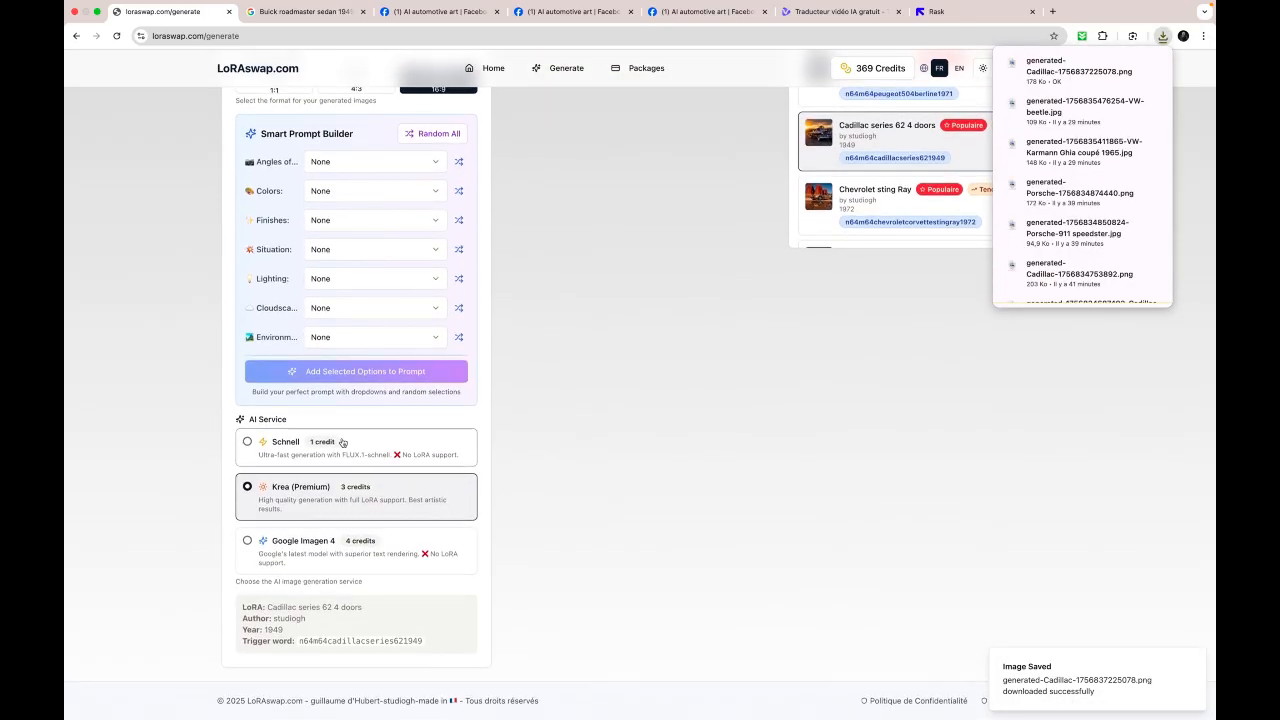
click(345, 450)
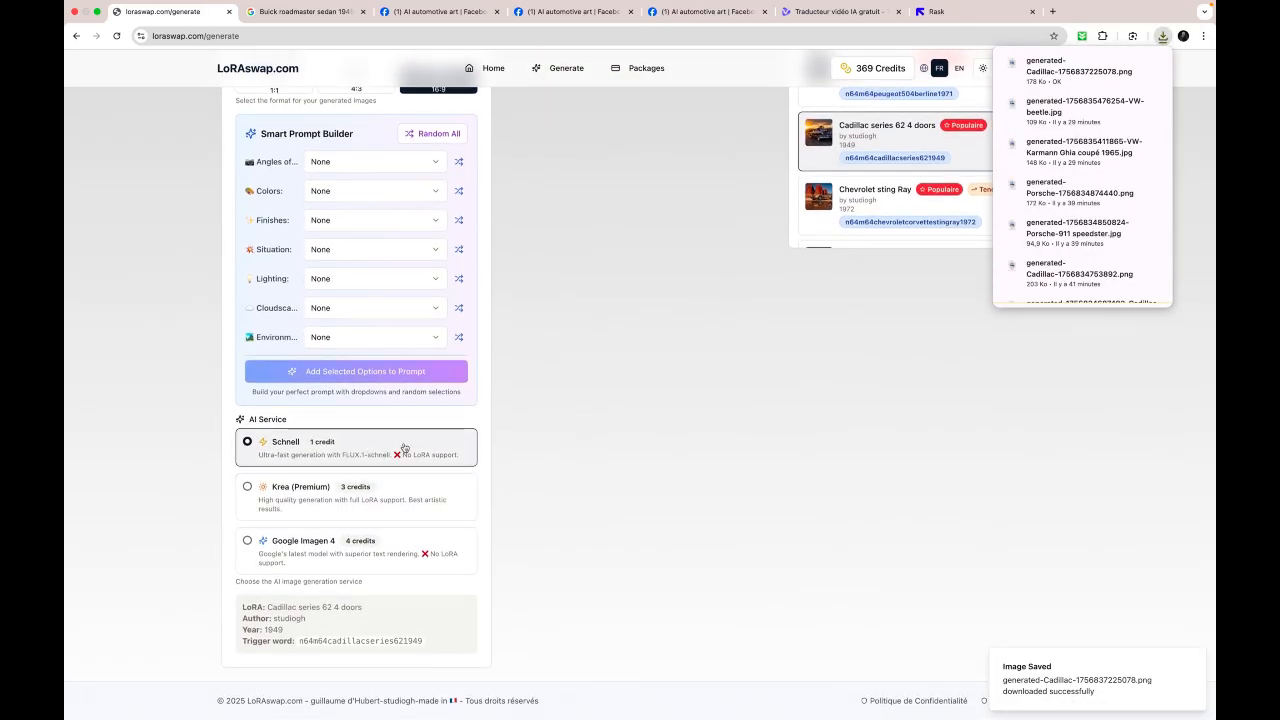
scroll(404, 447, up, 5)
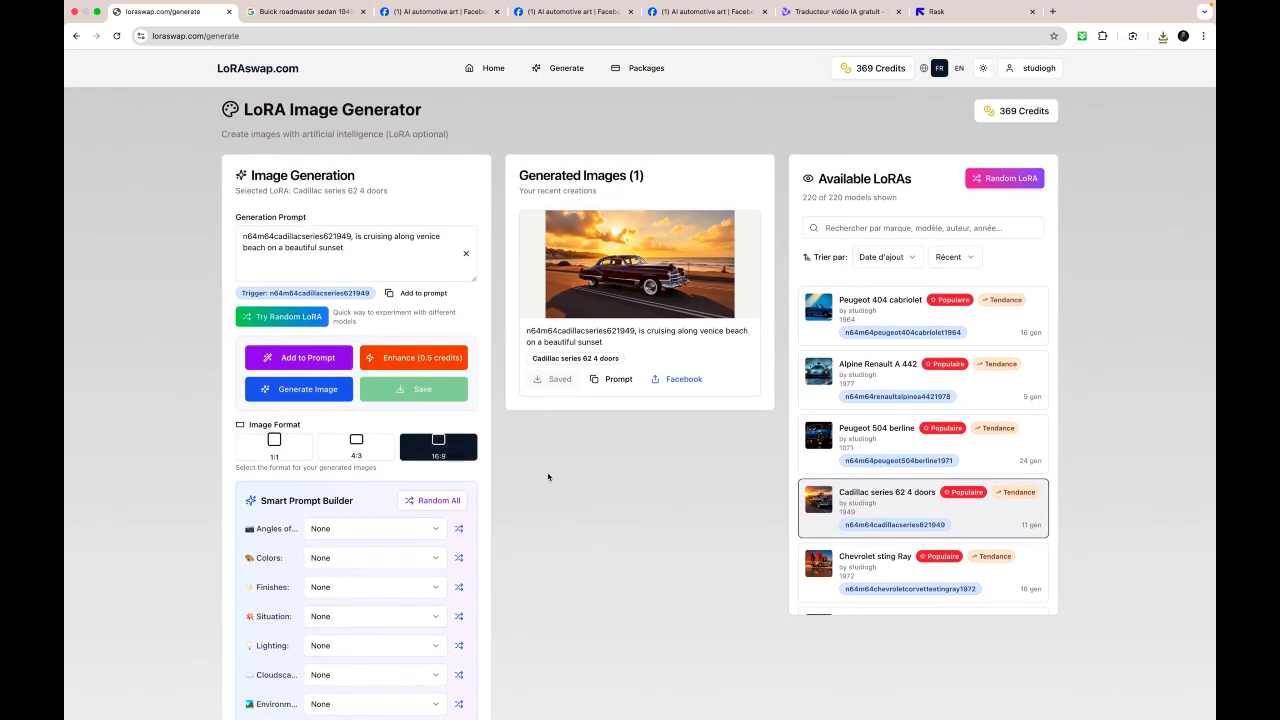
click(331, 393)
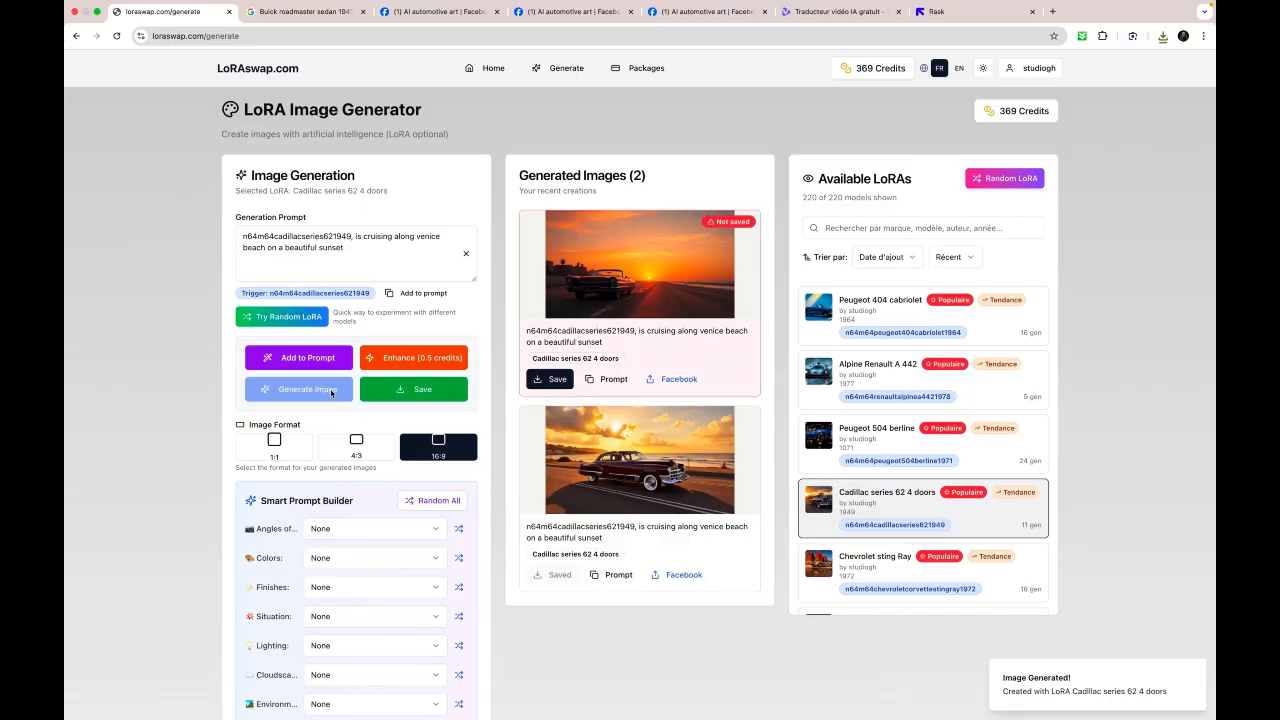
- Check the new Schnell image in the enlarged preview and switch the AI service to Google Imagen 4
click(644, 275)
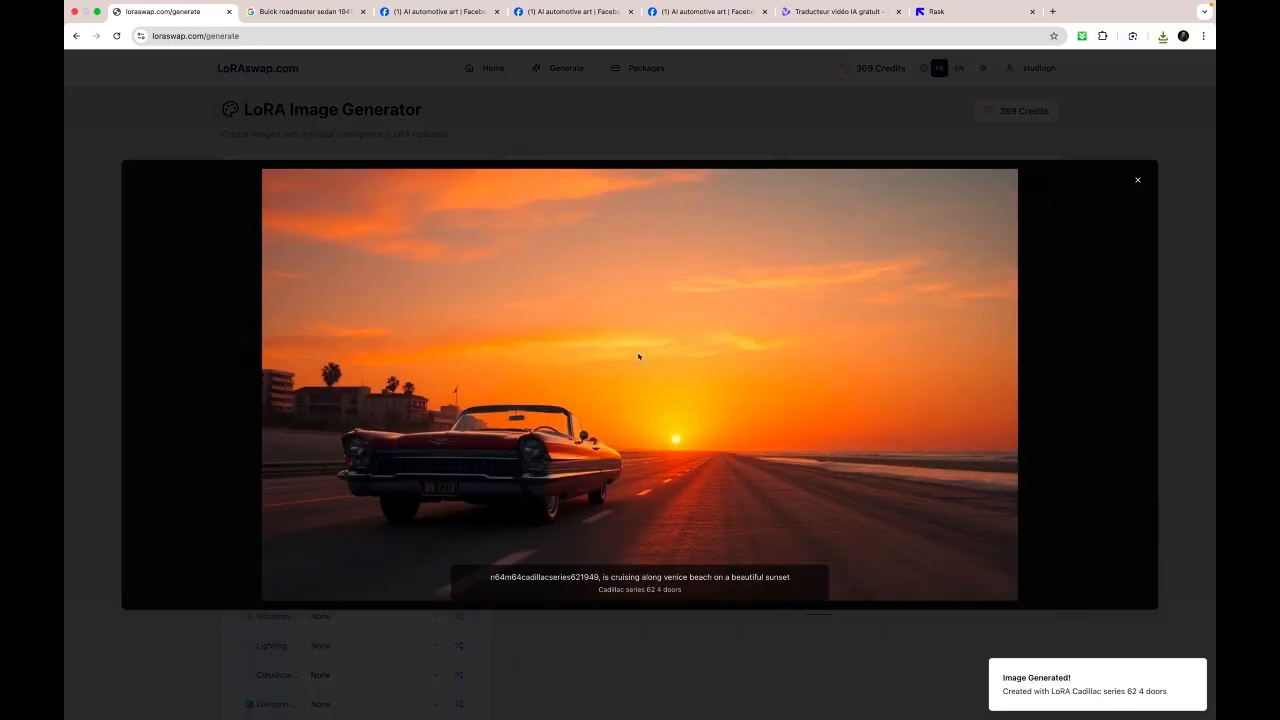
click(1138, 180)
scroll(551, 580, down, 5)
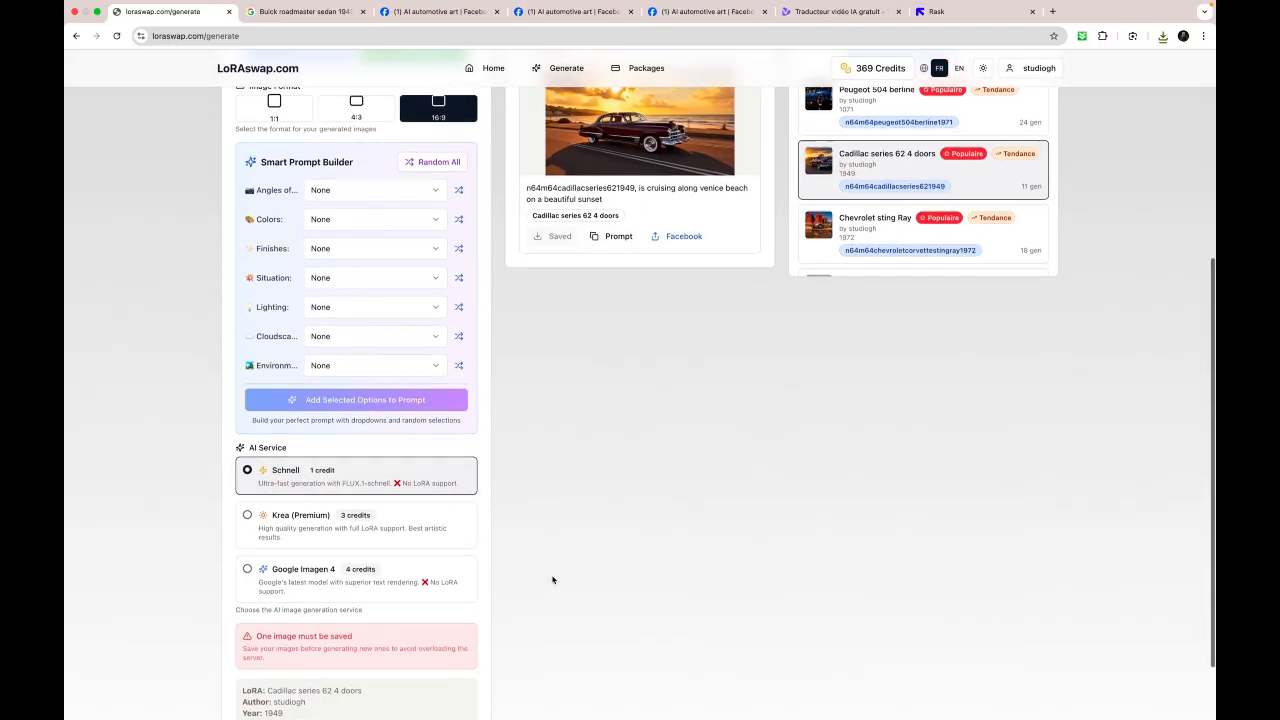
click(246, 487)
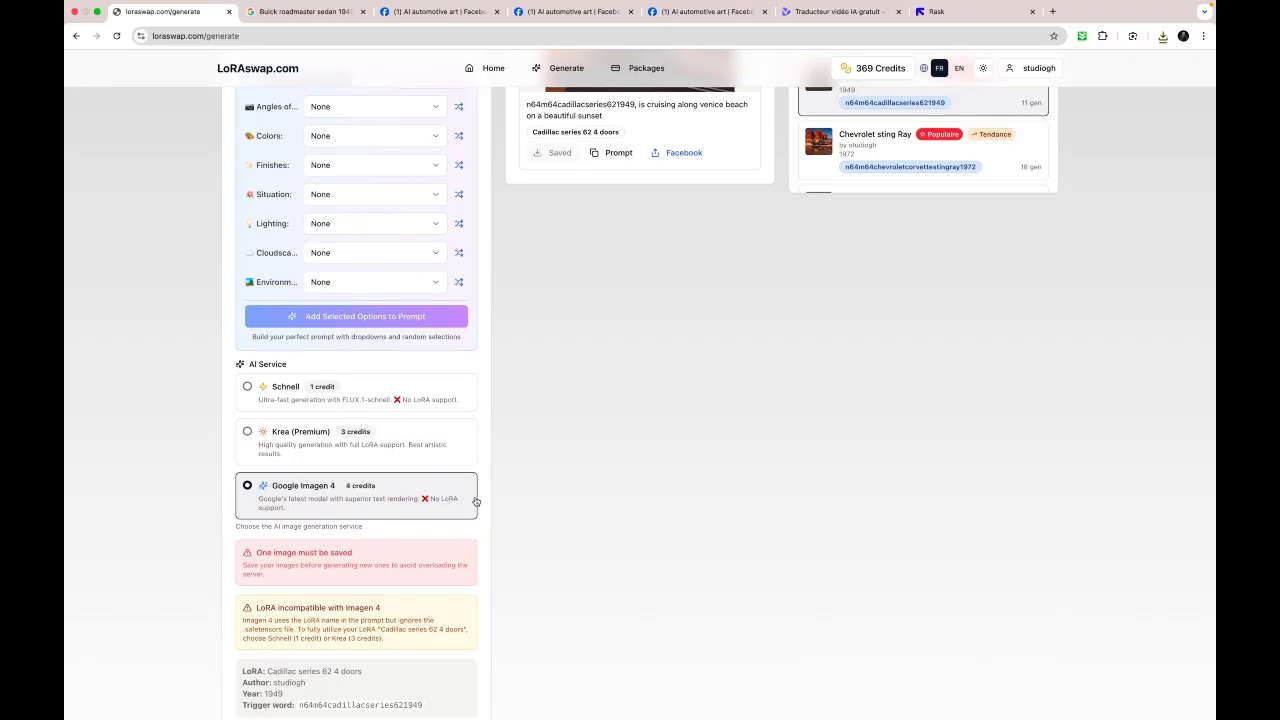
- Save the unsaved Schnell image and start generating the same prompt with Google Imagen 4
scroll(531, 490, up, 3)
scroll(532, 488, up, 3)
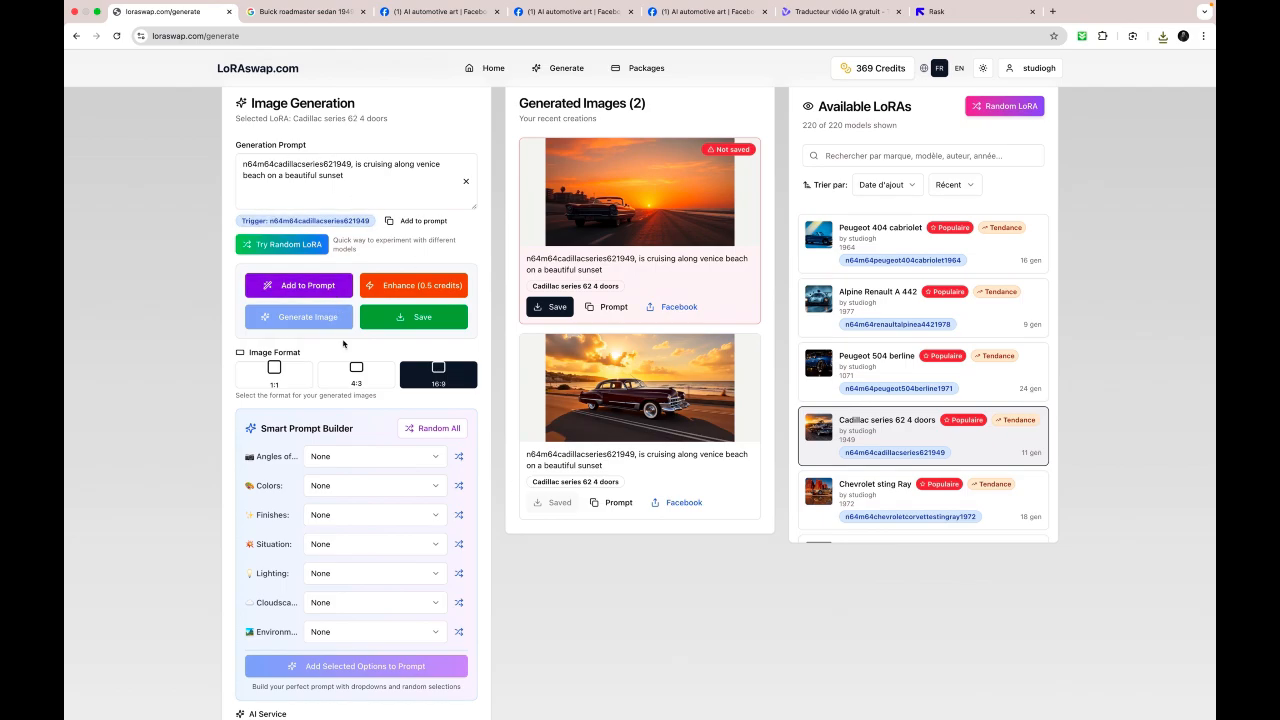
click(405, 322)
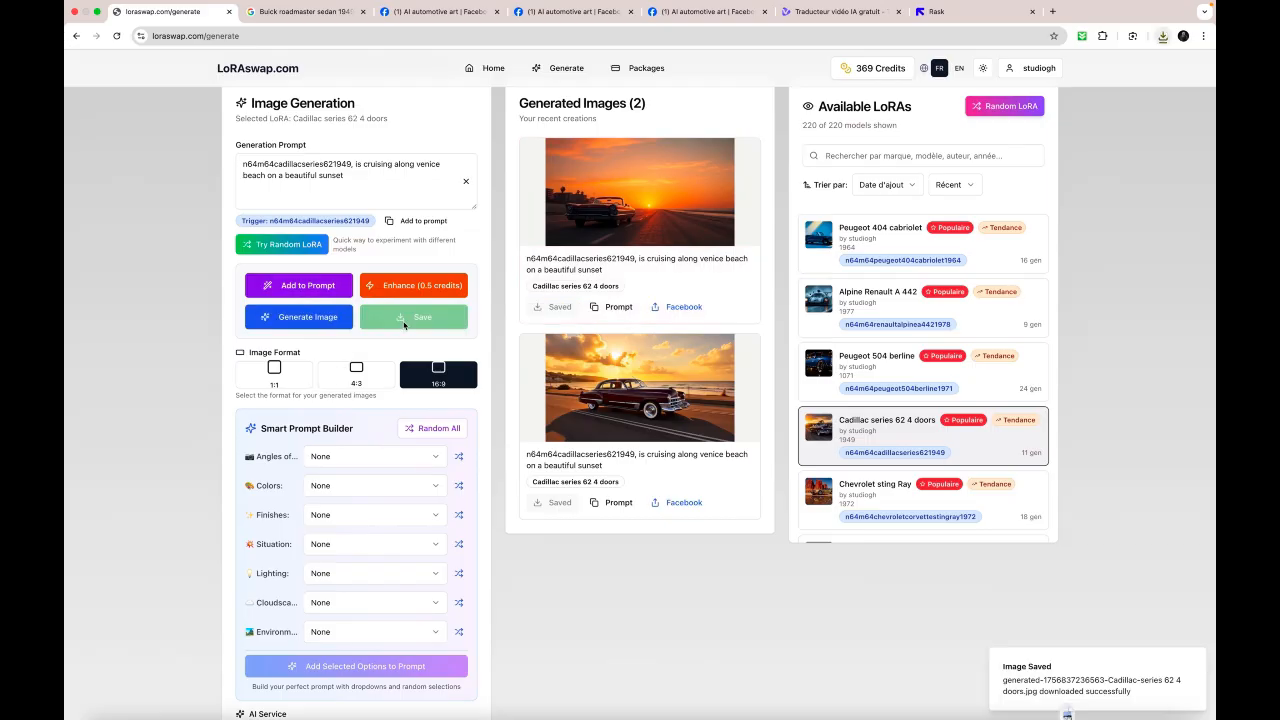
click(330, 318)
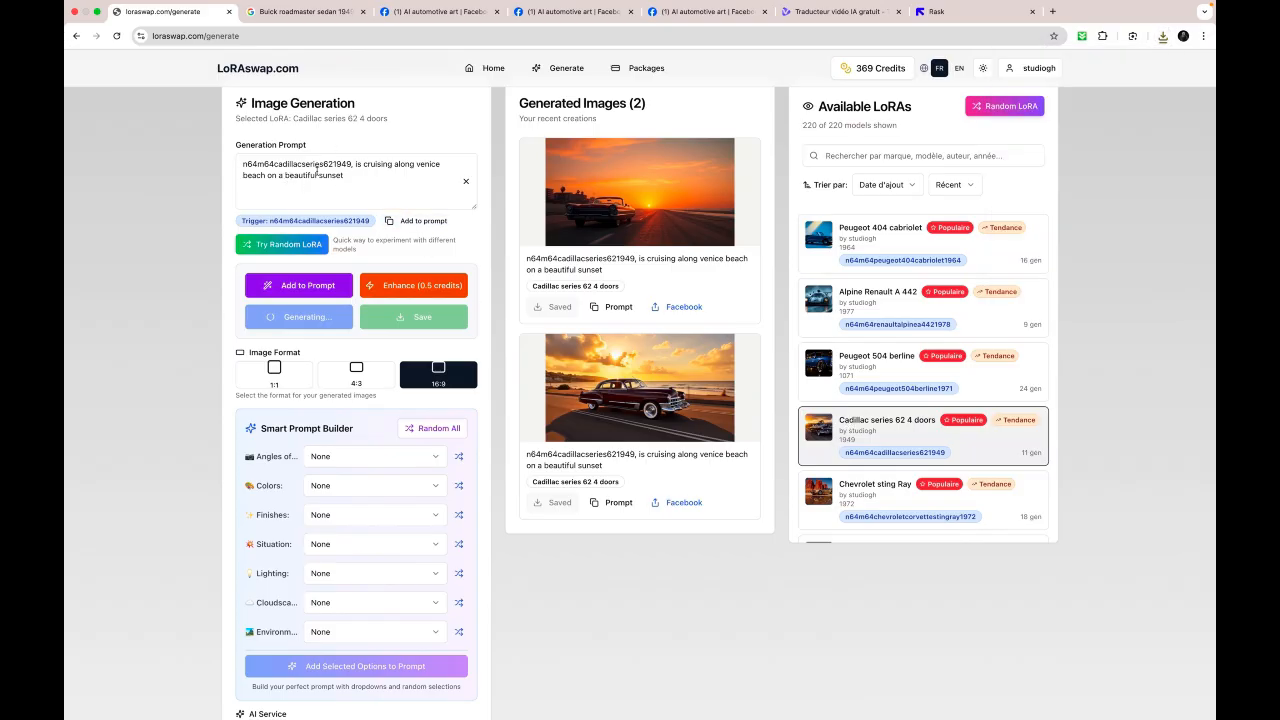
- View the new Google Imagen 4 Cadillac image enlarged, close the preview and save the image
scroll(560, 283, up, 2)
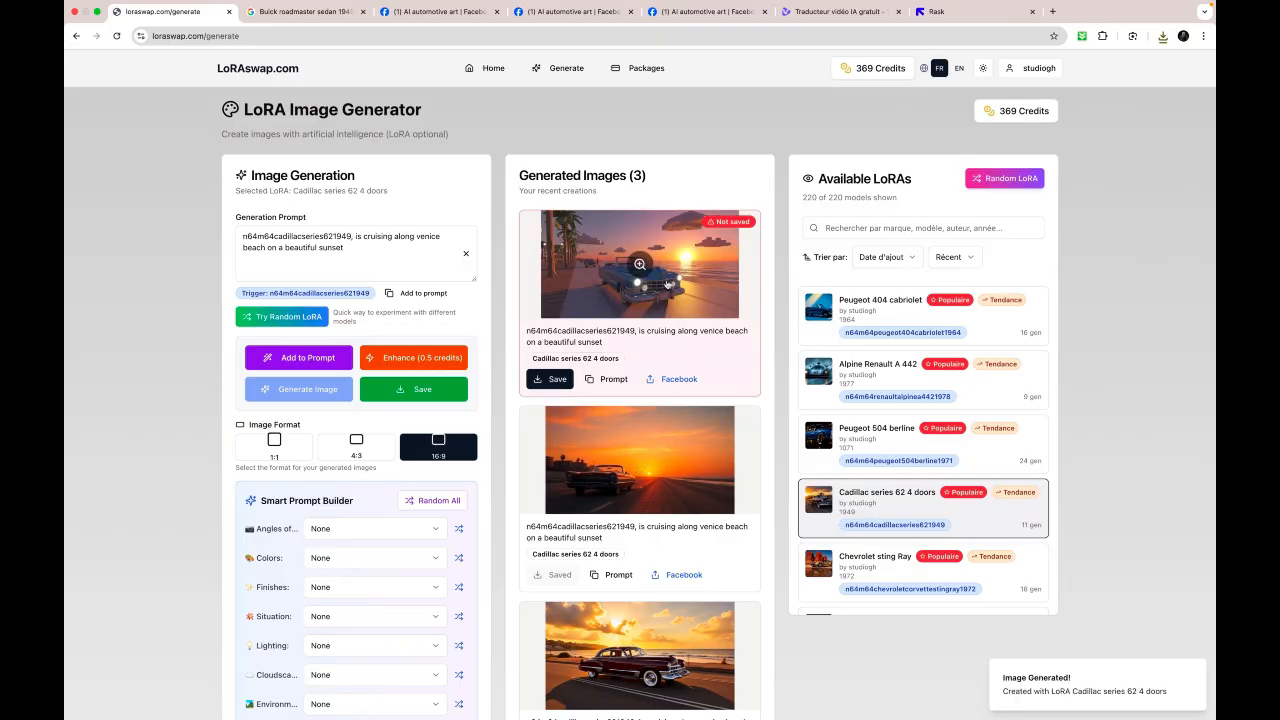
click(641, 264)
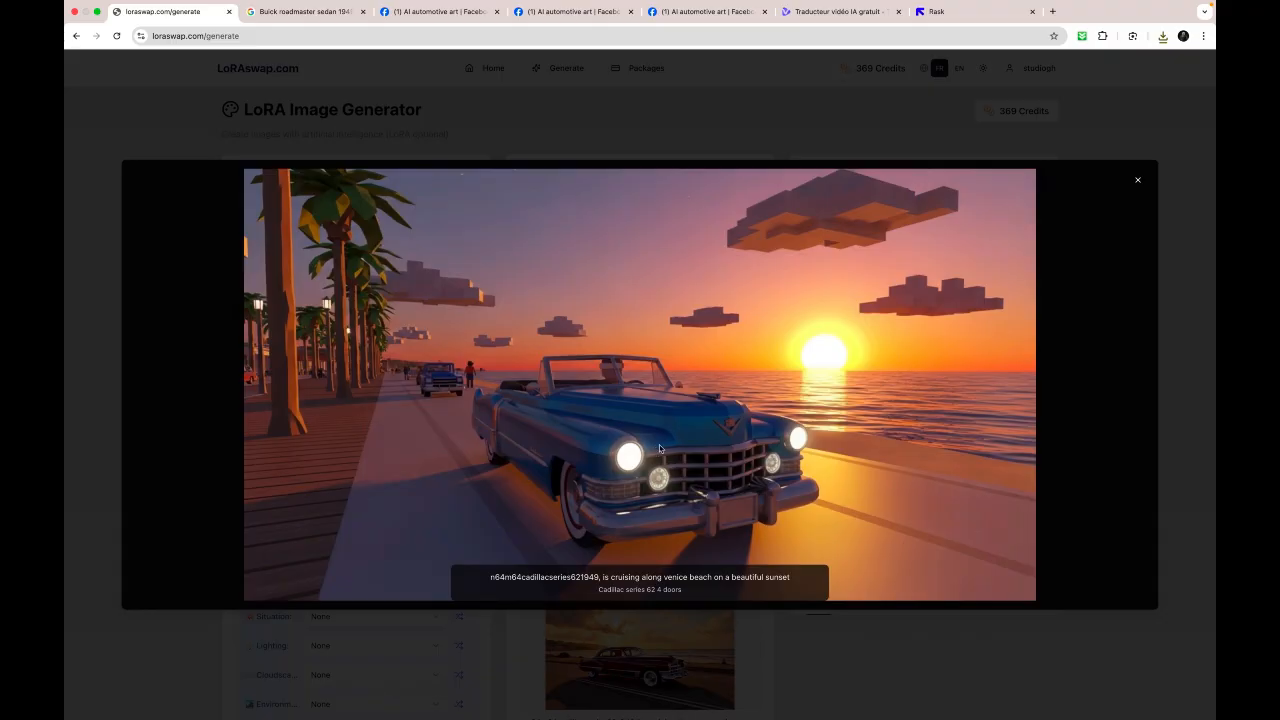
click(1139, 181)
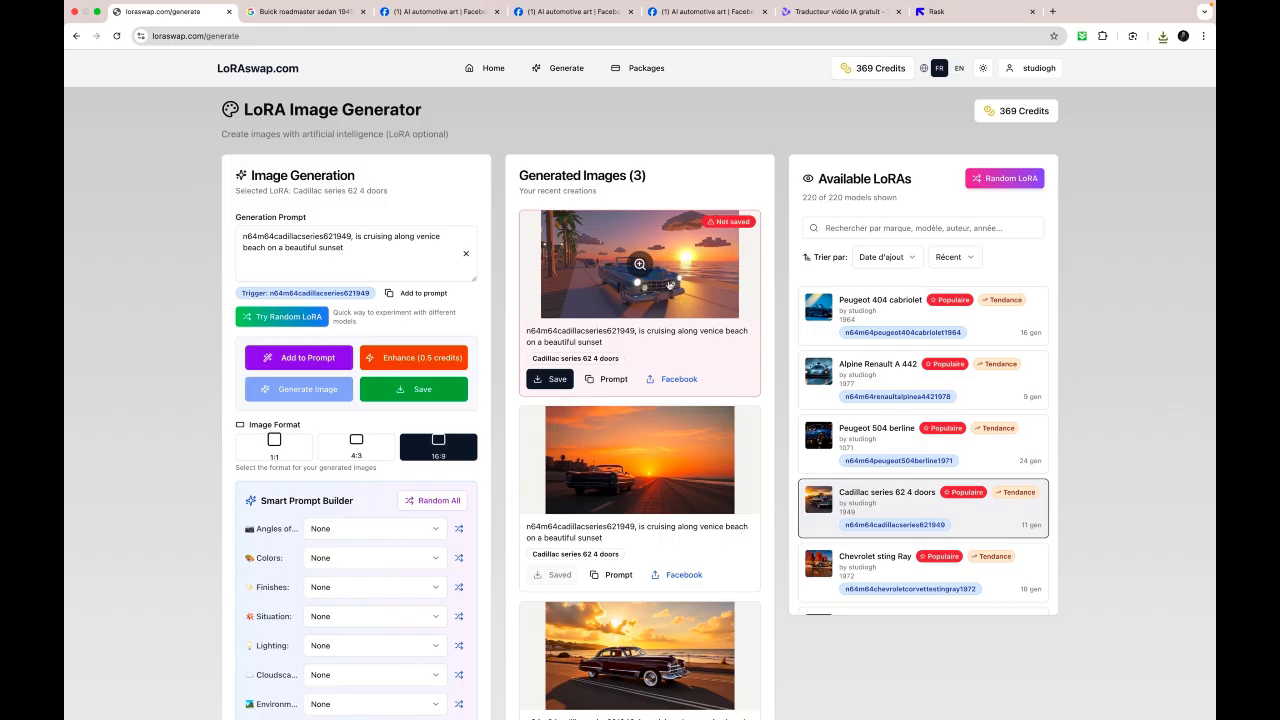
click(546, 384)
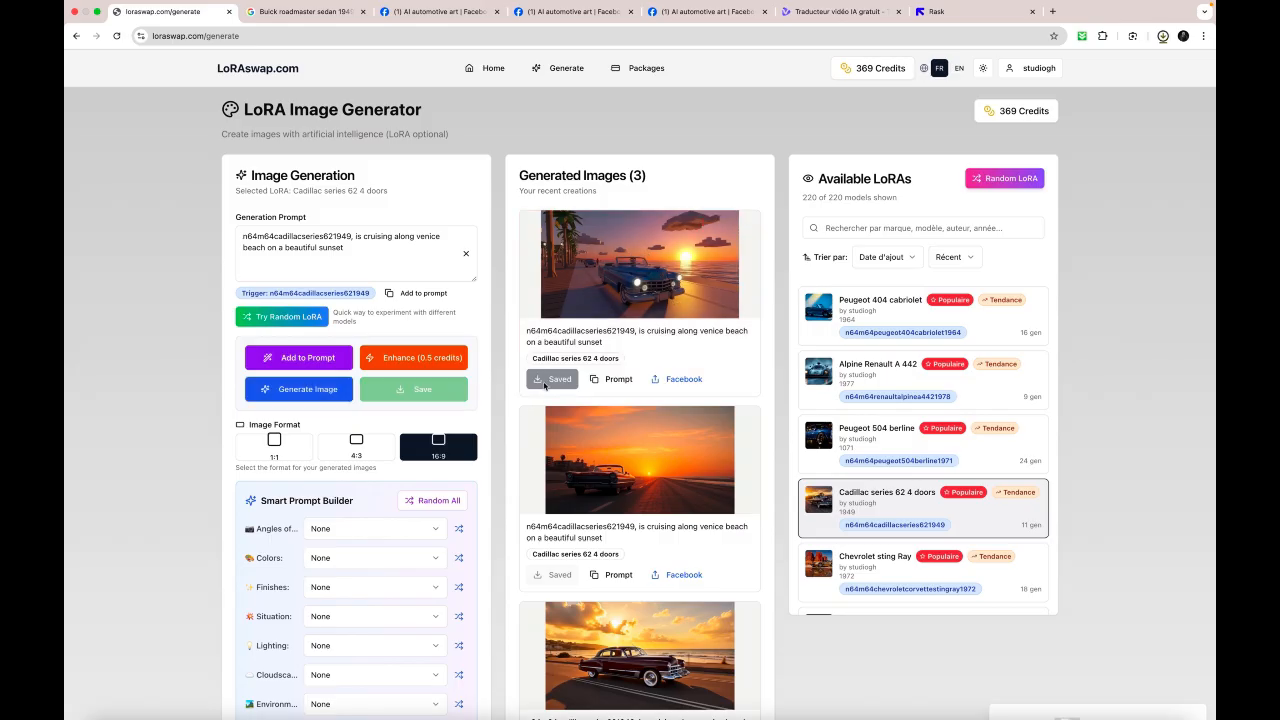
- Generate another Cadillac image from the same prompt and check it in the enlarged preview
click(325, 396)
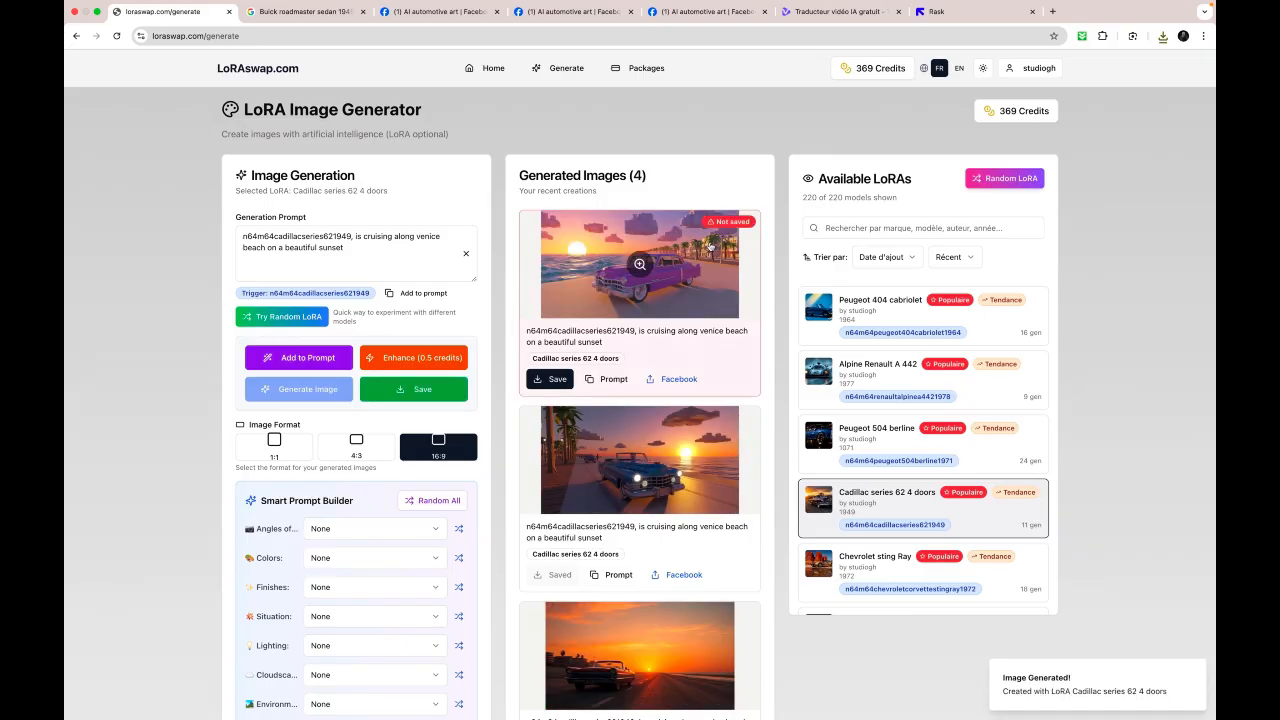
click(652, 265)
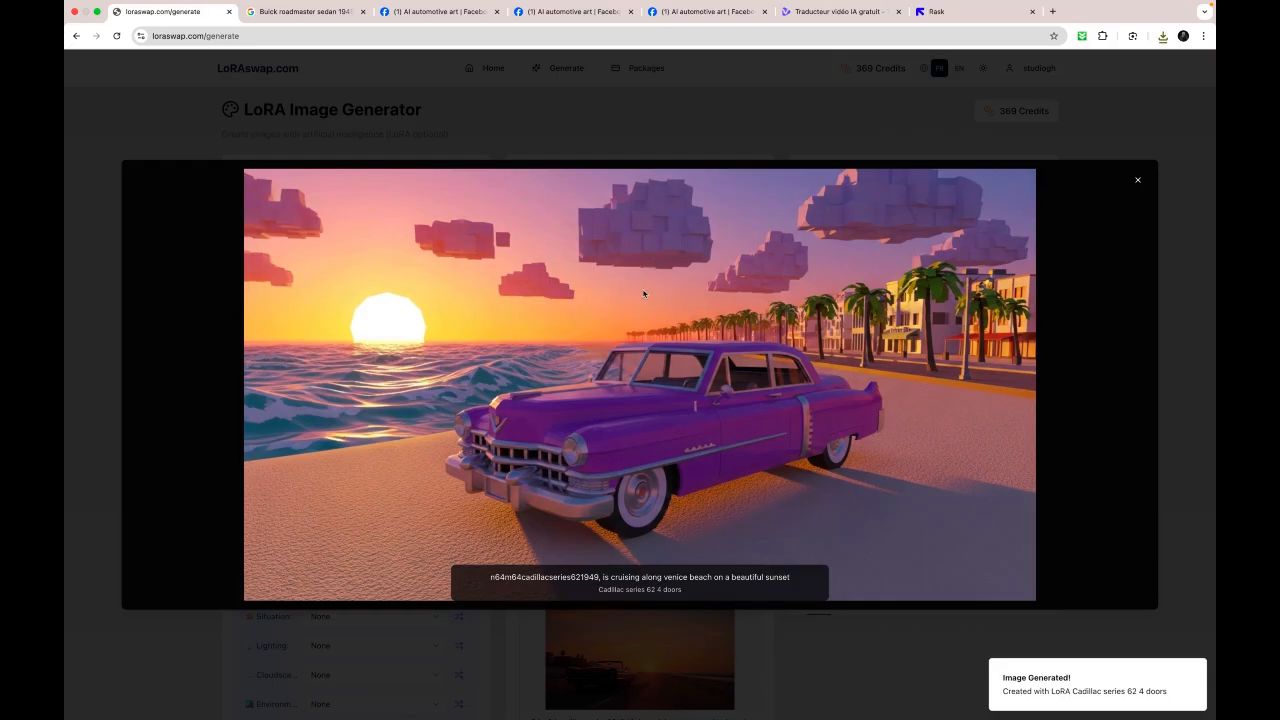
click(1137, 180)
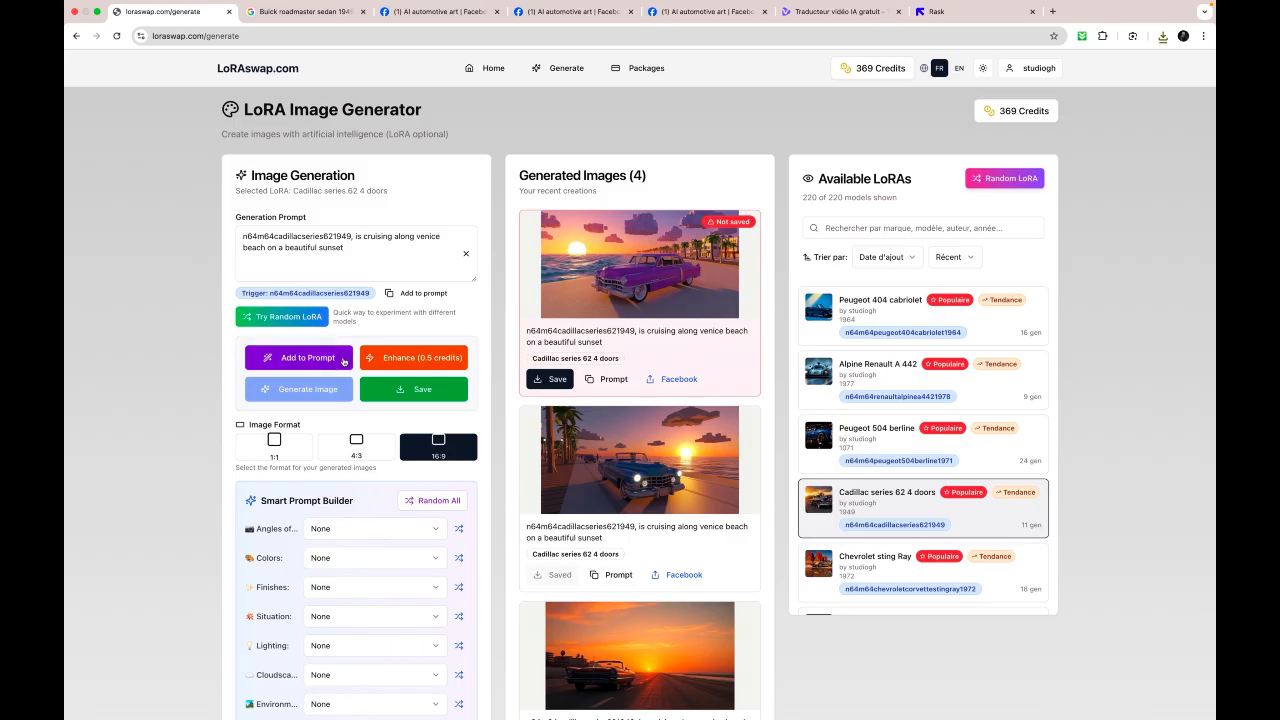
- Enhance the Cadillac prompt with AI, save the unsaved image and generate a new one from the enhanced prompt
click(407, 362)
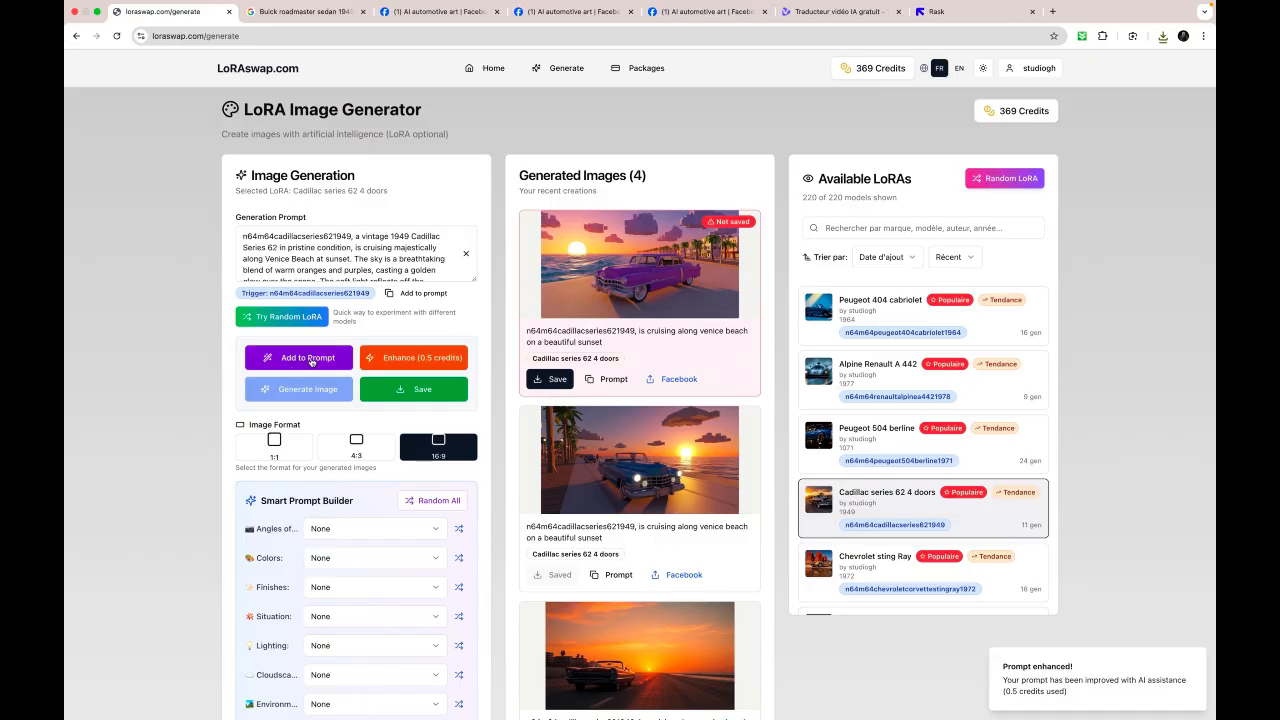
click(388, 392)
click(307, 393)
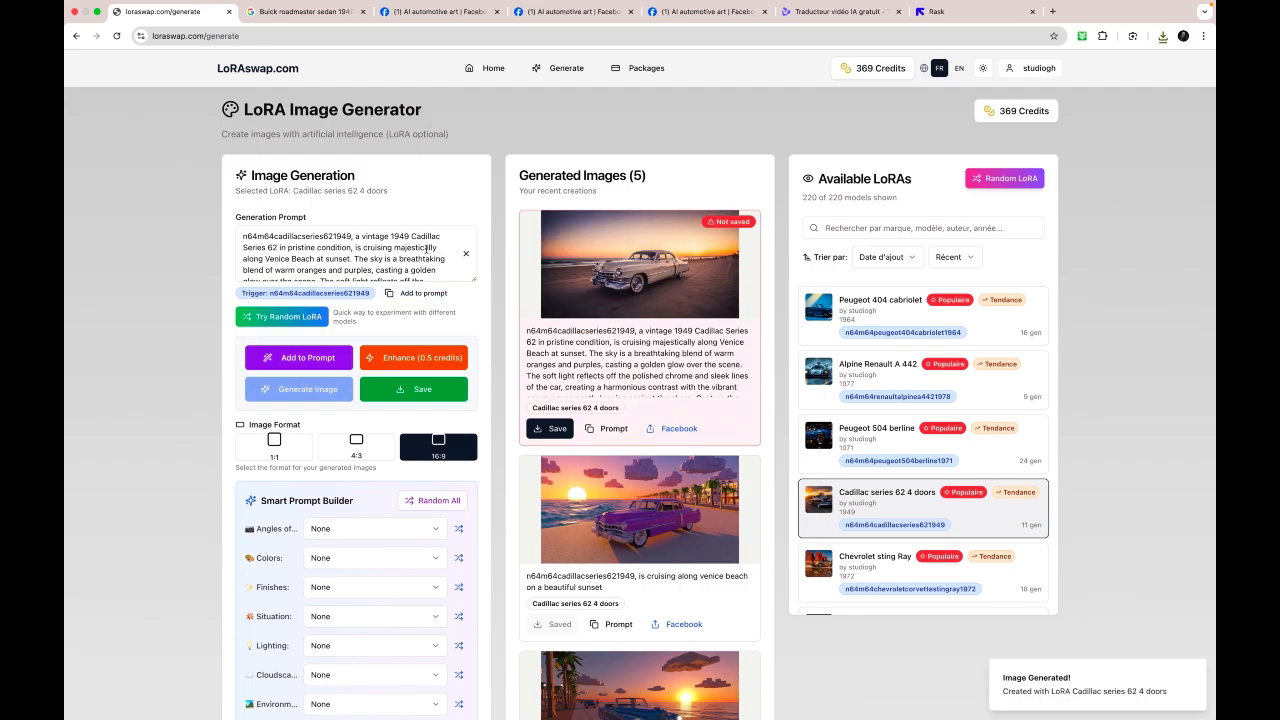
- Read through the full enhanced prompt and examine the image generated from it in the enlarged preview
scroll(427, 249, down, 2)
scroll(427, 249, down, 3)
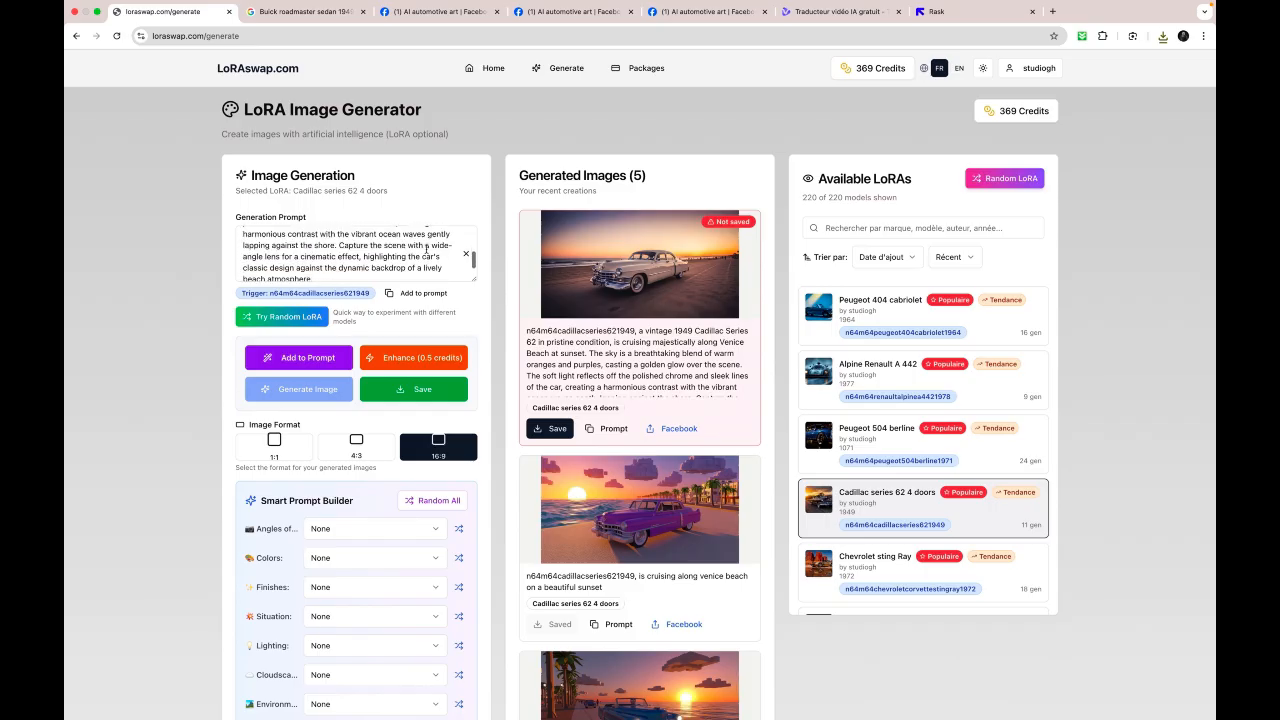
scroll(427, 249, up, 2)
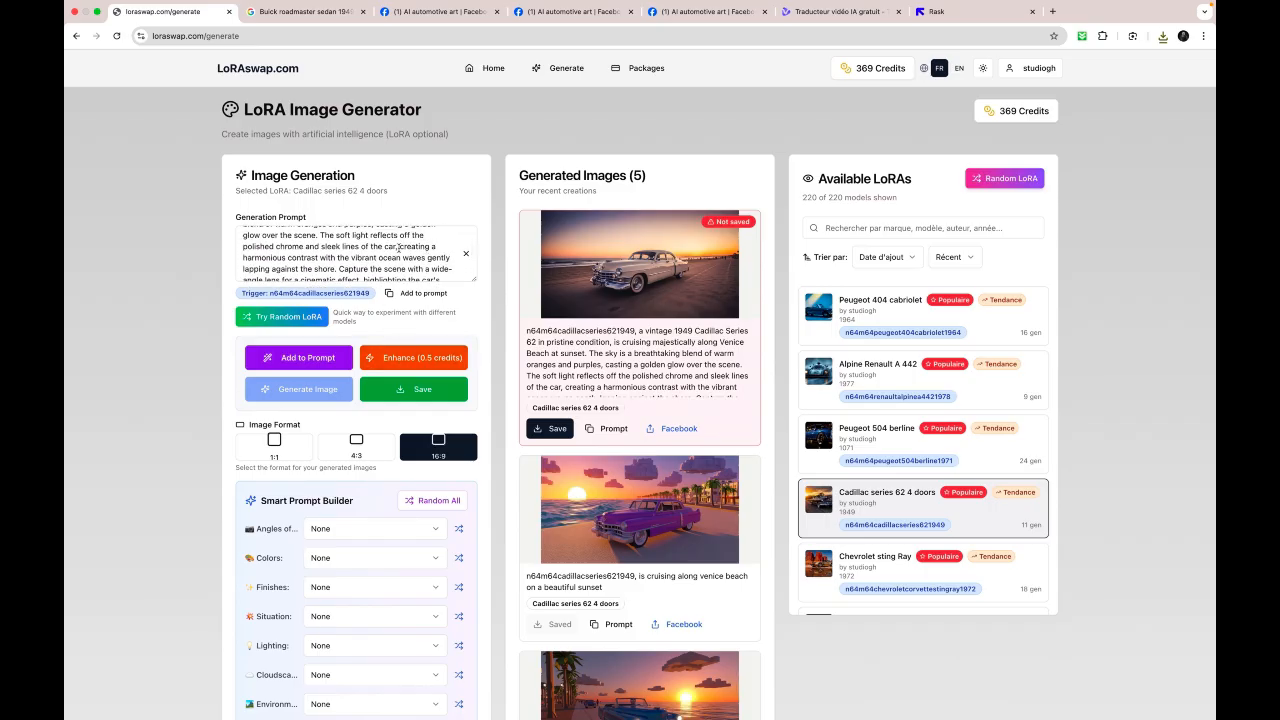
scroll(398, 248, up, 3)
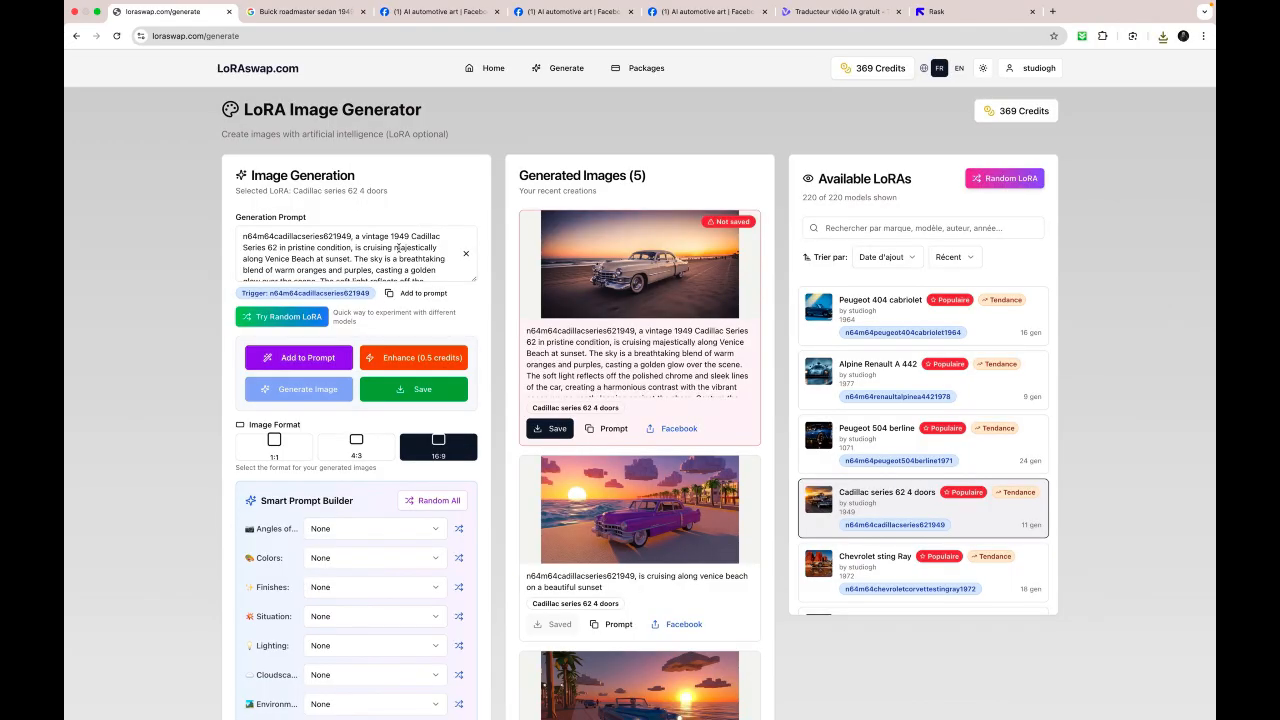
scroll(398, 248, down, 1)
scroll(398, 248, down, 5)
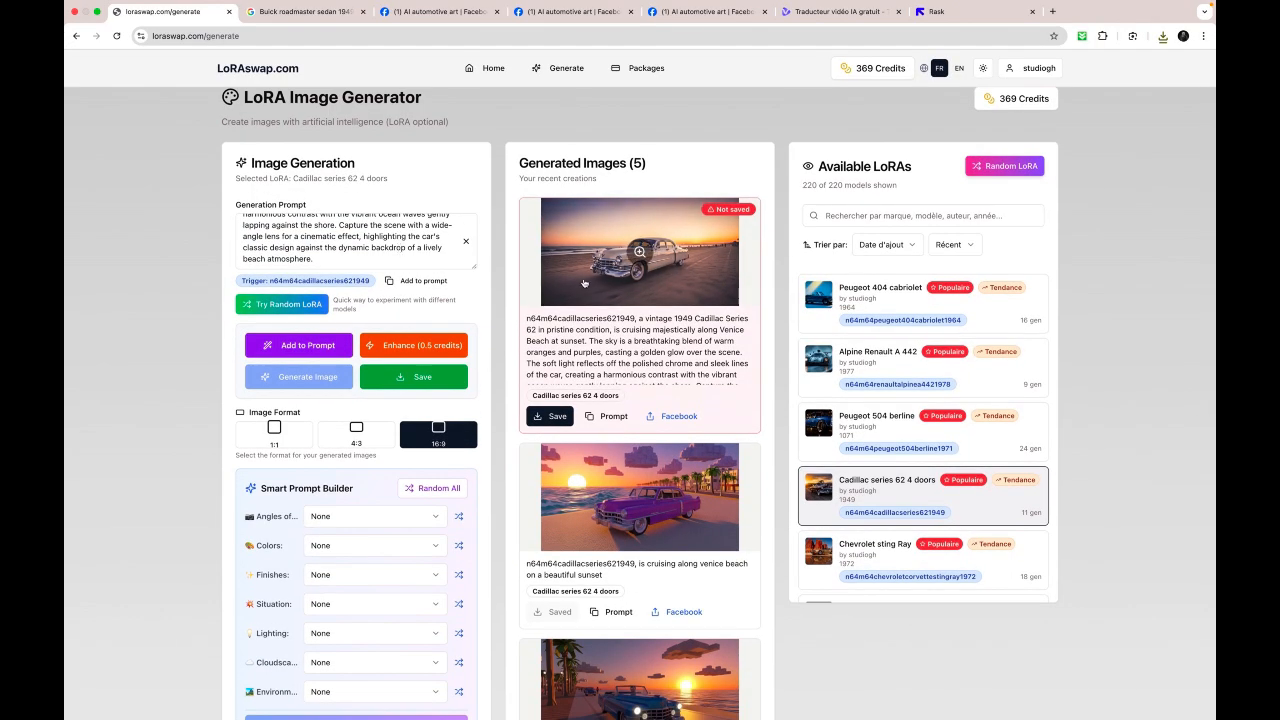
click(644, 268)
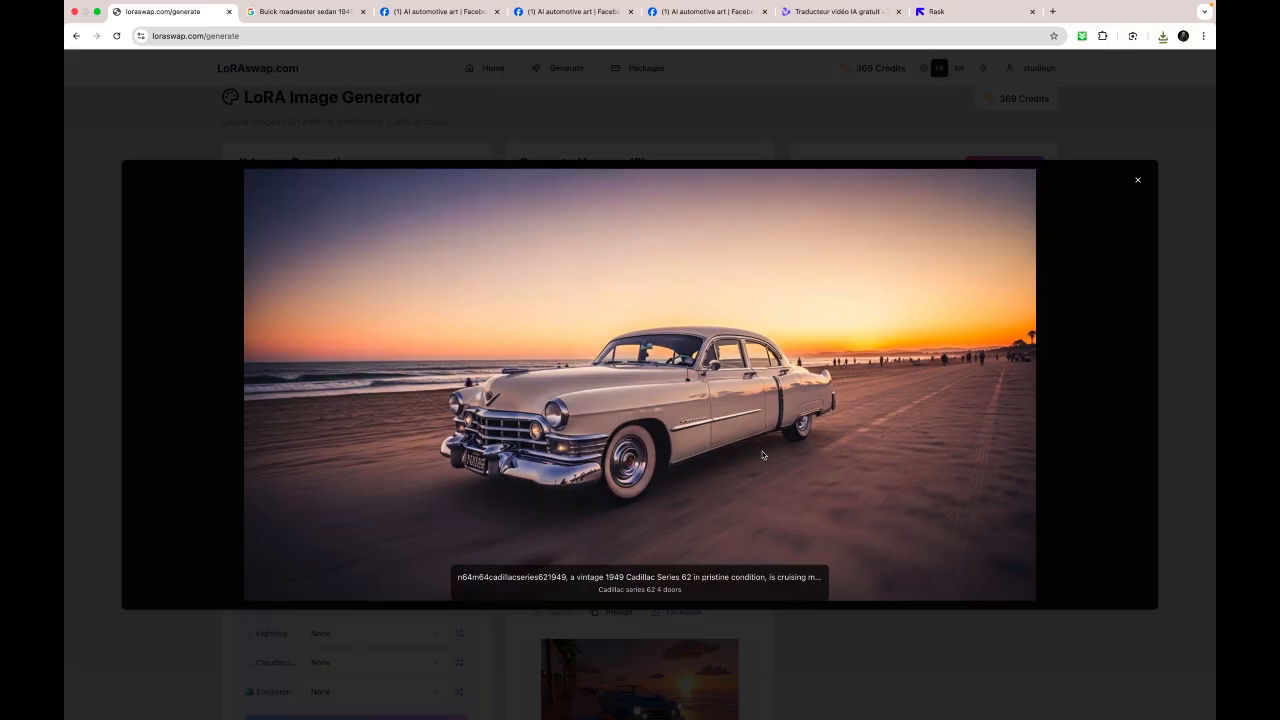
click(1138, 180)
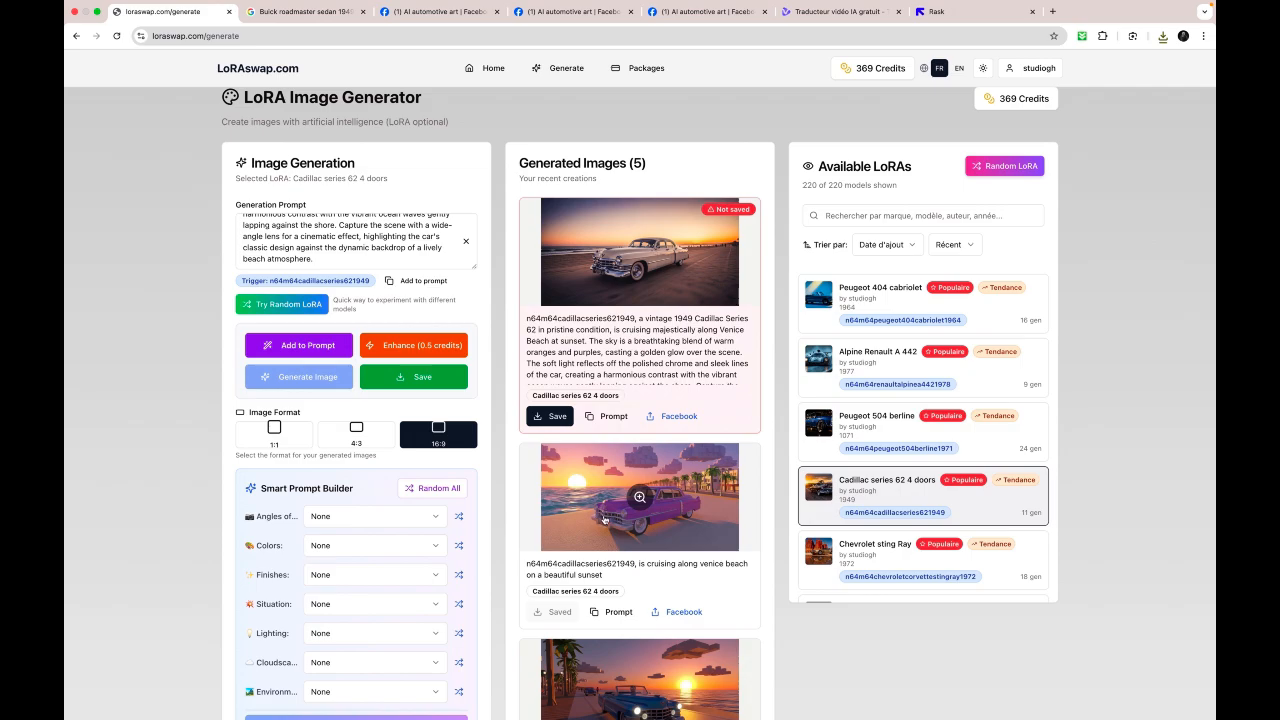
- Switch the AI service to Krea (Premium) and select the Chevrolet fleetmaster from the available LoRAs
scroll(604, 519, down, 5)
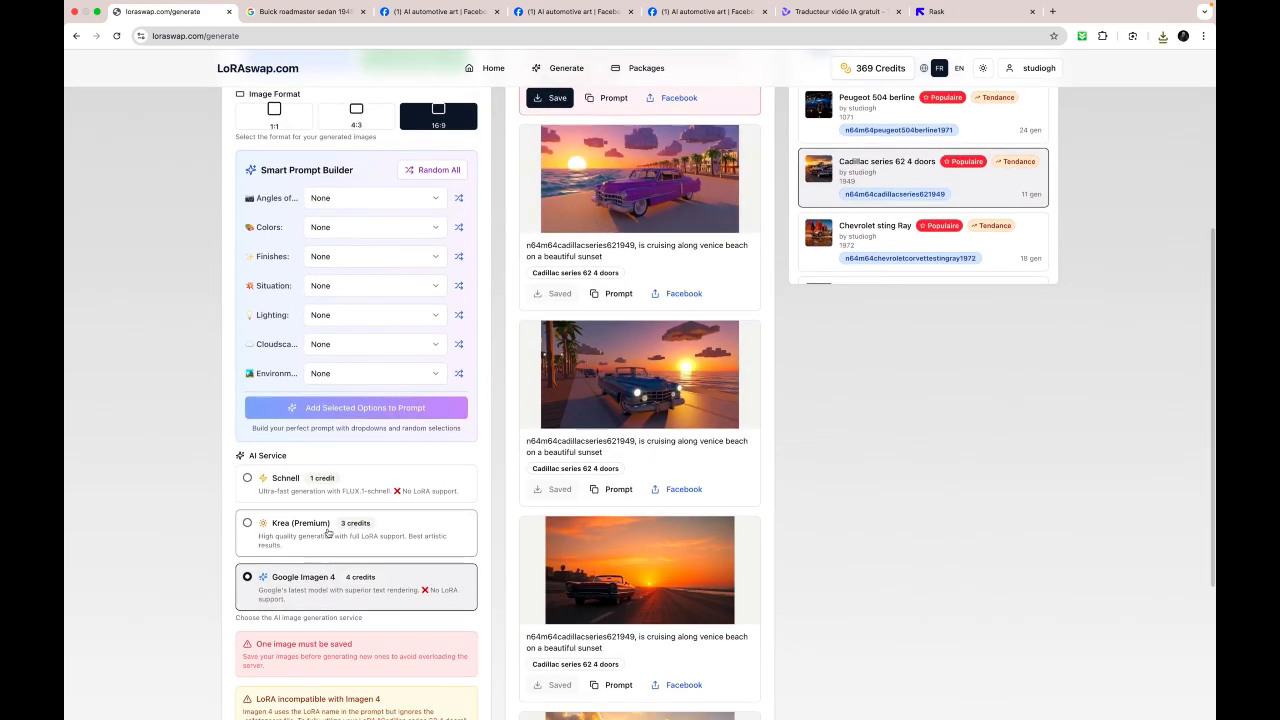
scroll(820, 346, up, 3)
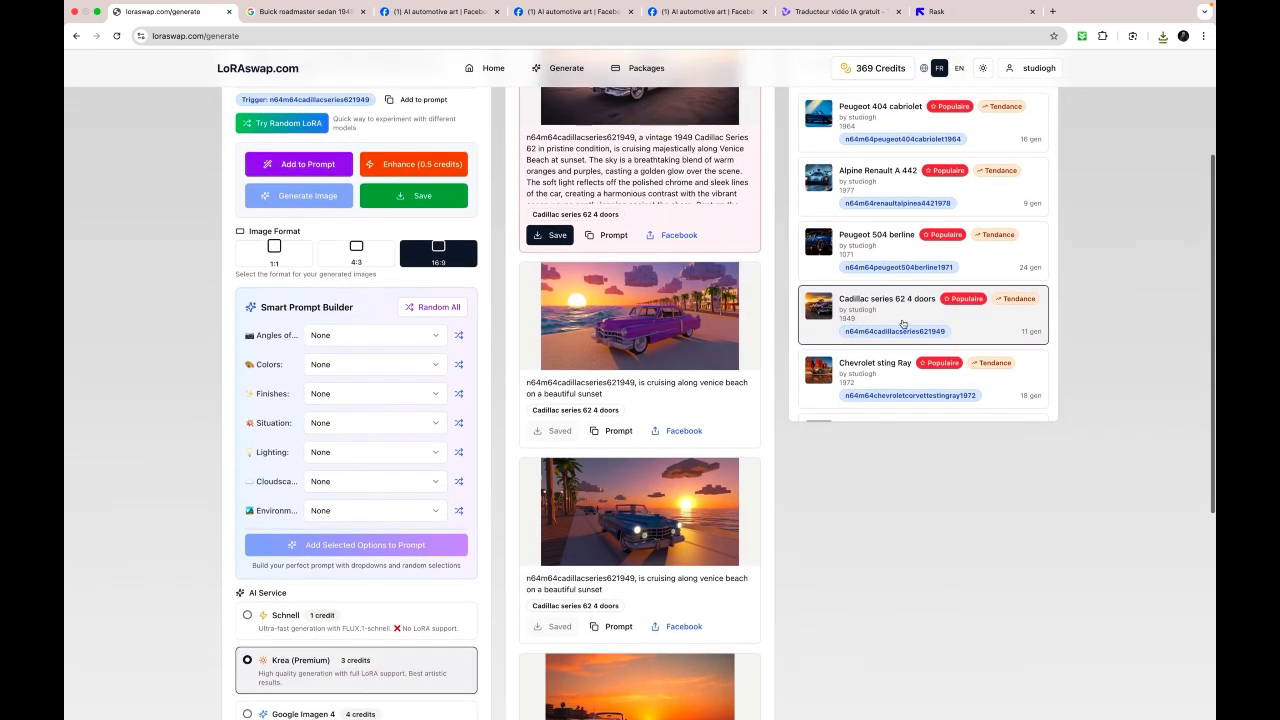
scroll(904, 324, down, 6)
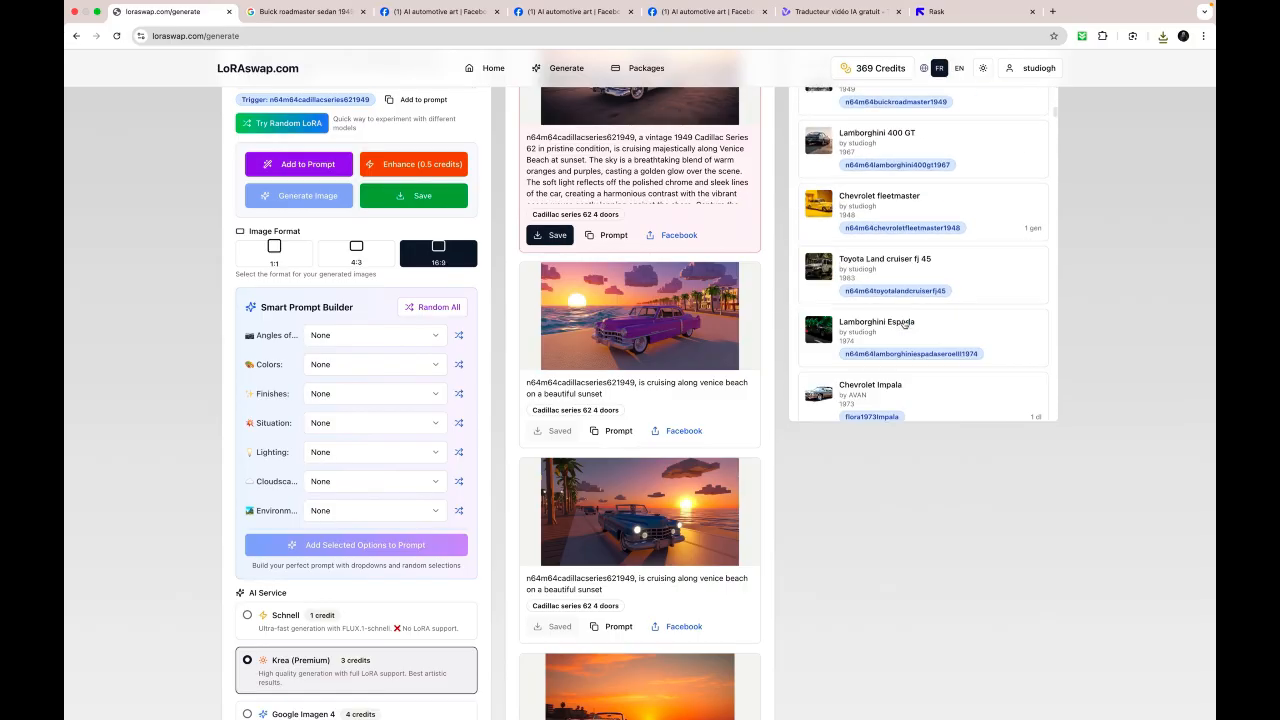
scroll(904, 324, up, 3)
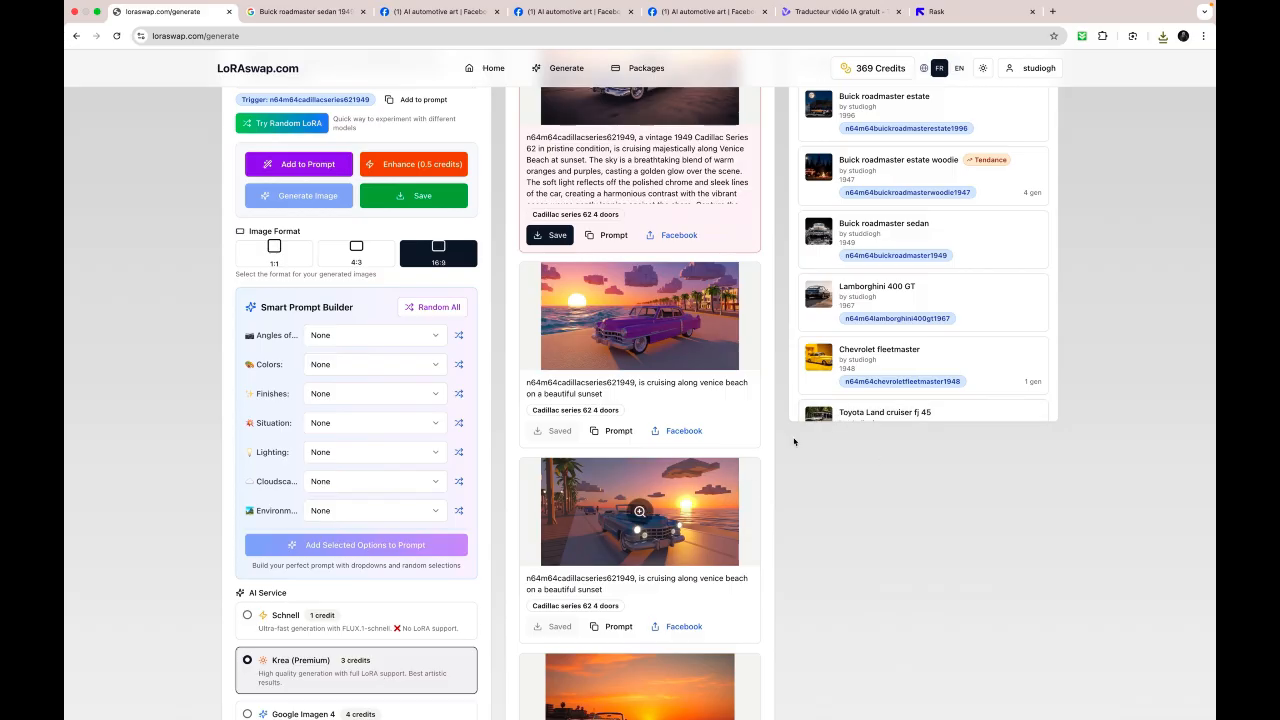
click(895, 352)
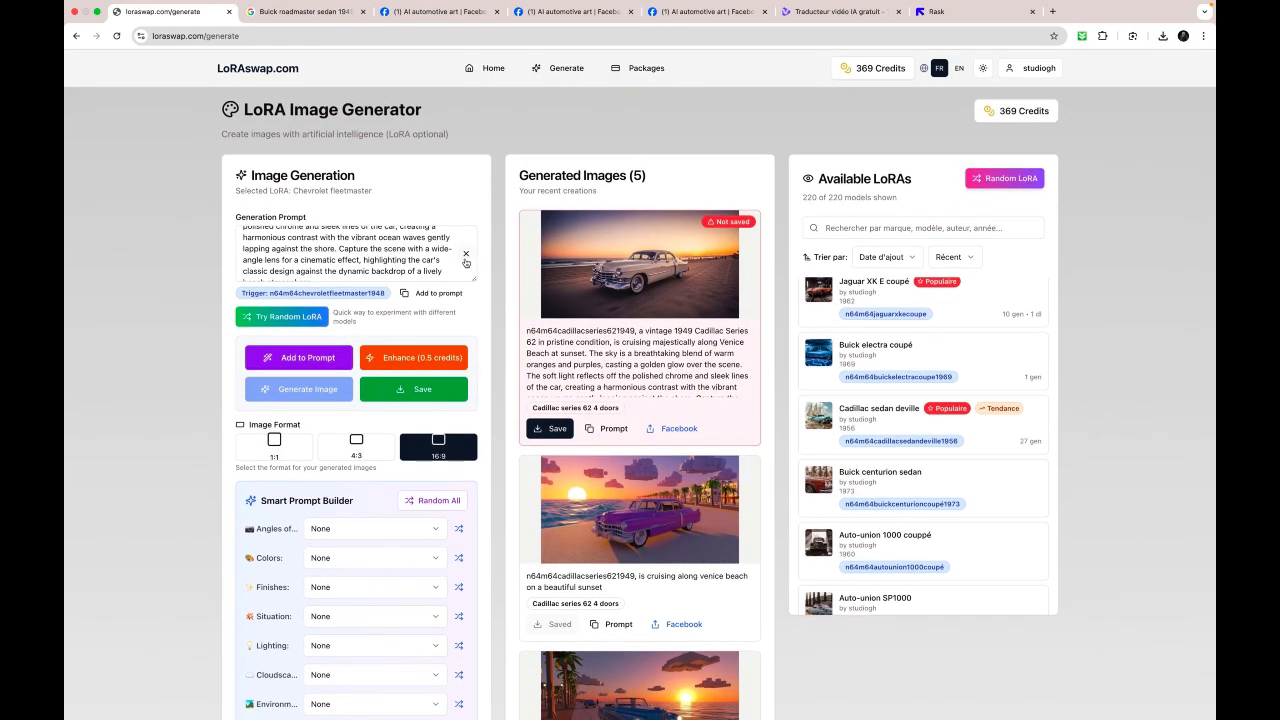
- Clear the generation prompt and select the 1960 VW beetle sedan LoRA to start a new prompt
click(465, 254)
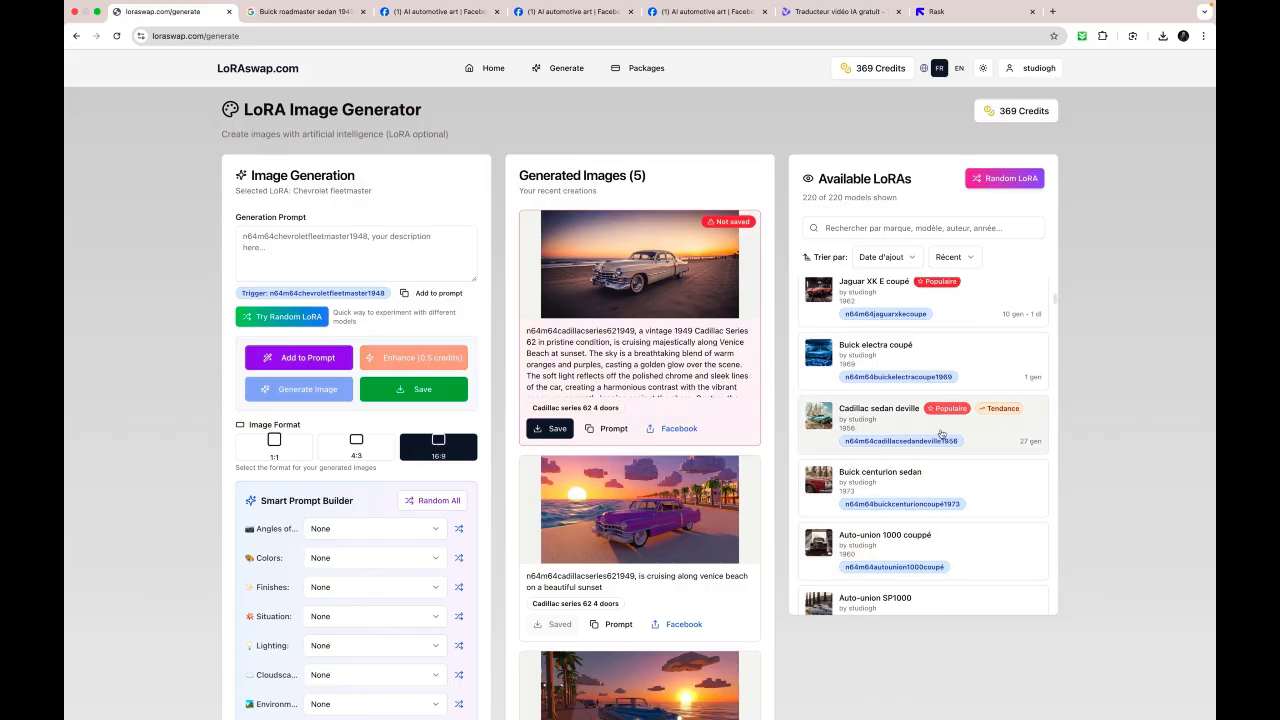
scroll(929, 467, down, 5)
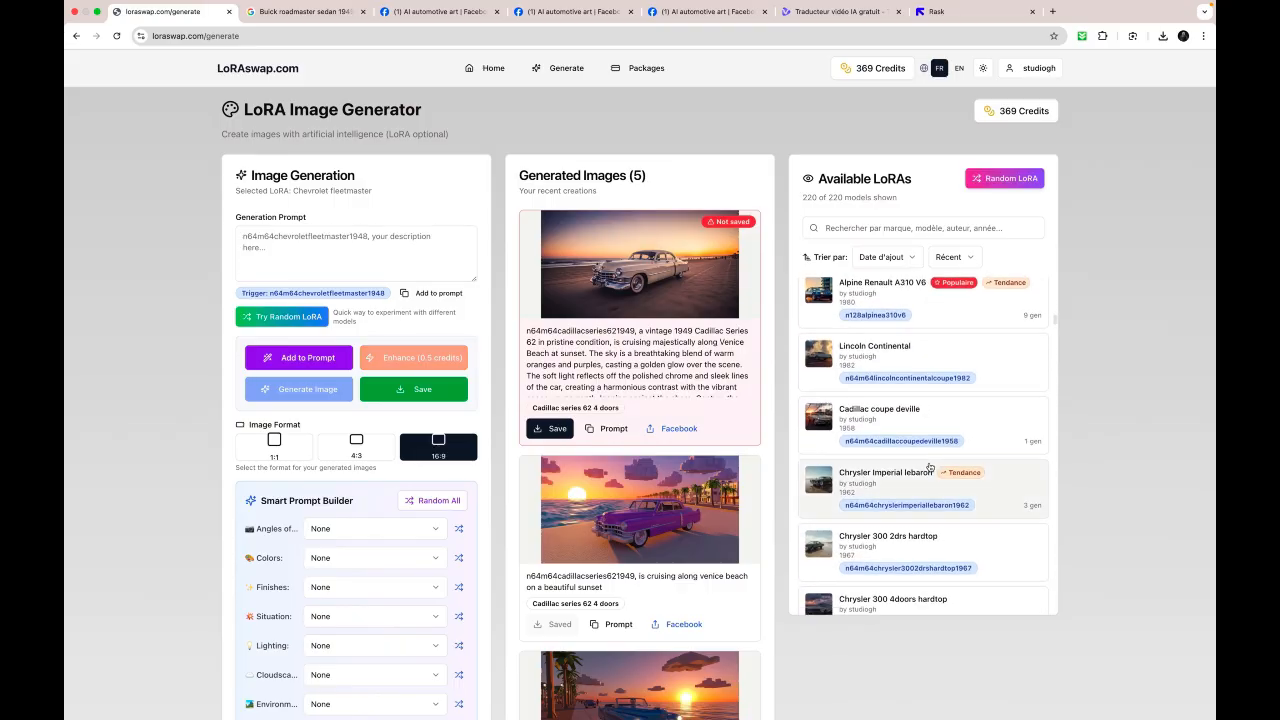
scroll(930, 468, down, 3)
scroll(929, 467, down, 2)
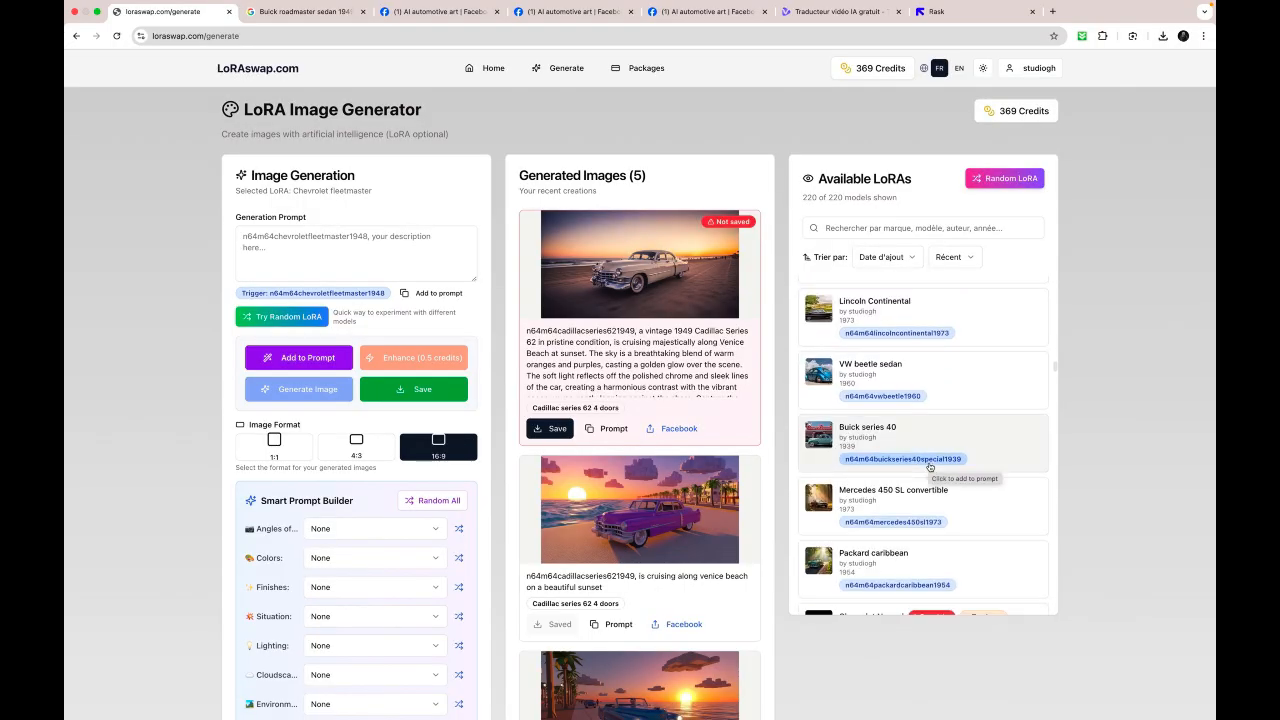
click(877, 370)
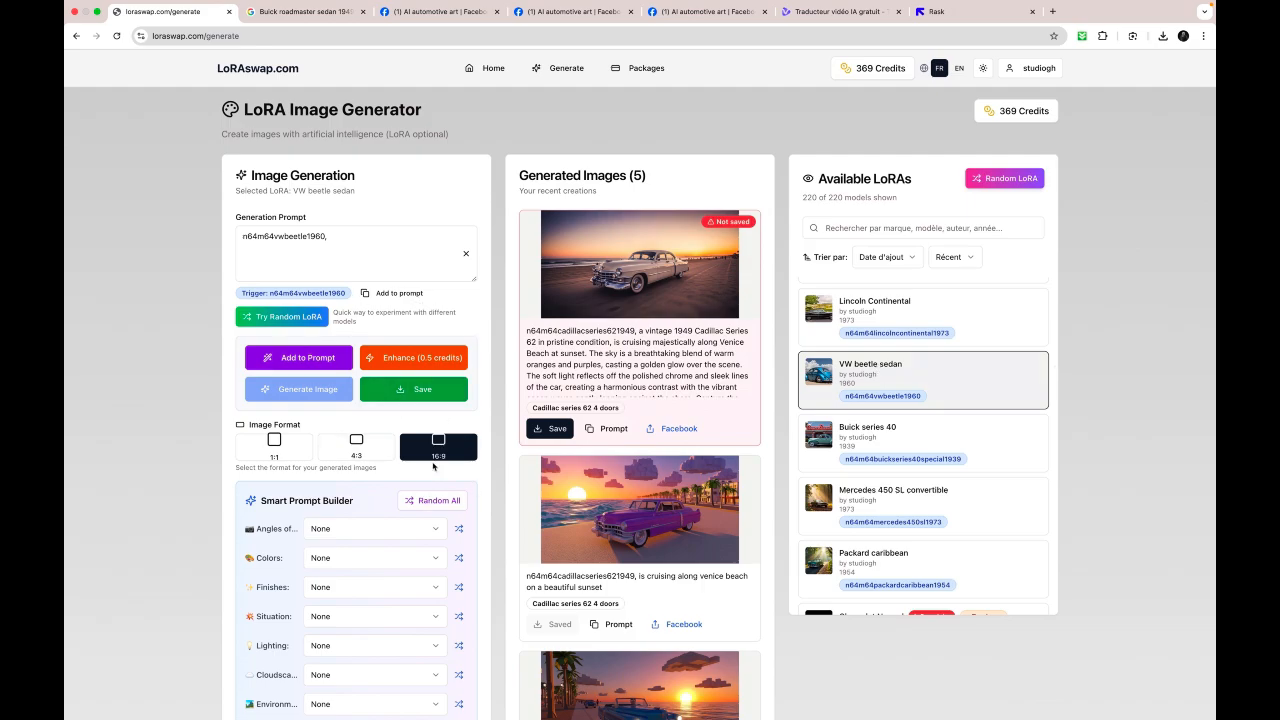
- Randomize all Smart Prompt Builder options, try several random angles and set the angle to 3/4 front view
scroll(462, 522, down, 2)
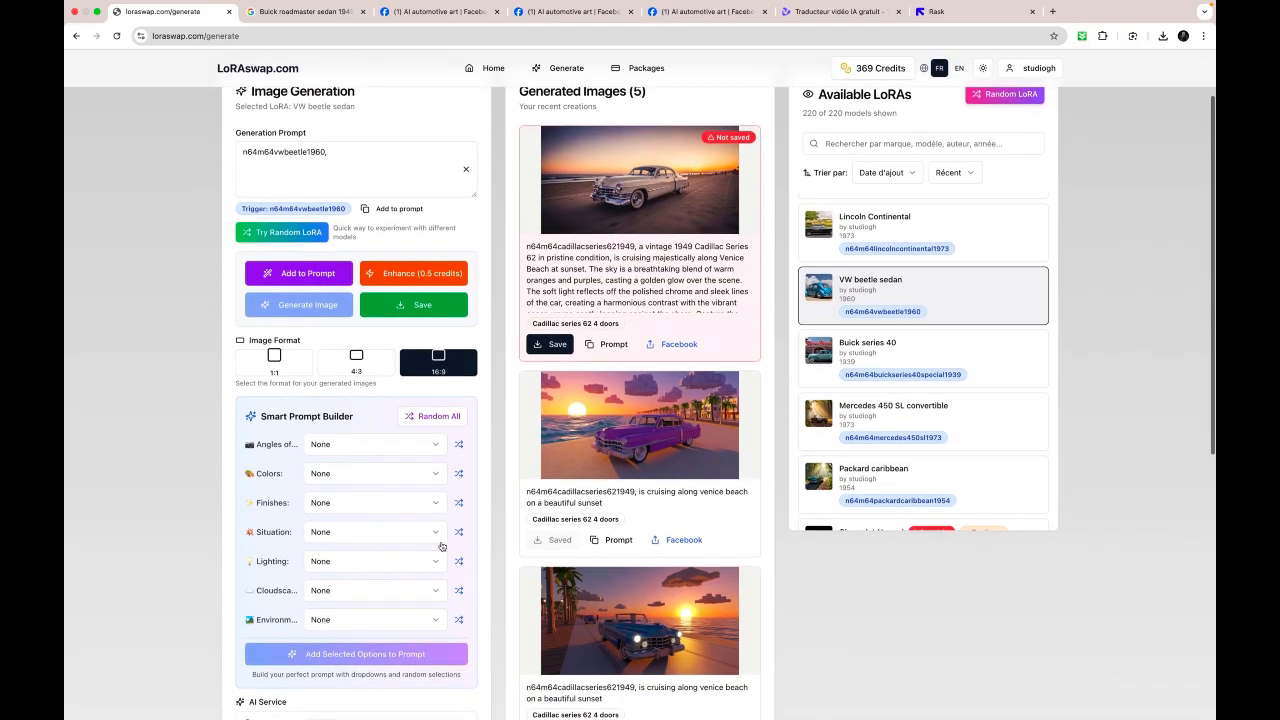
click(439, 418)
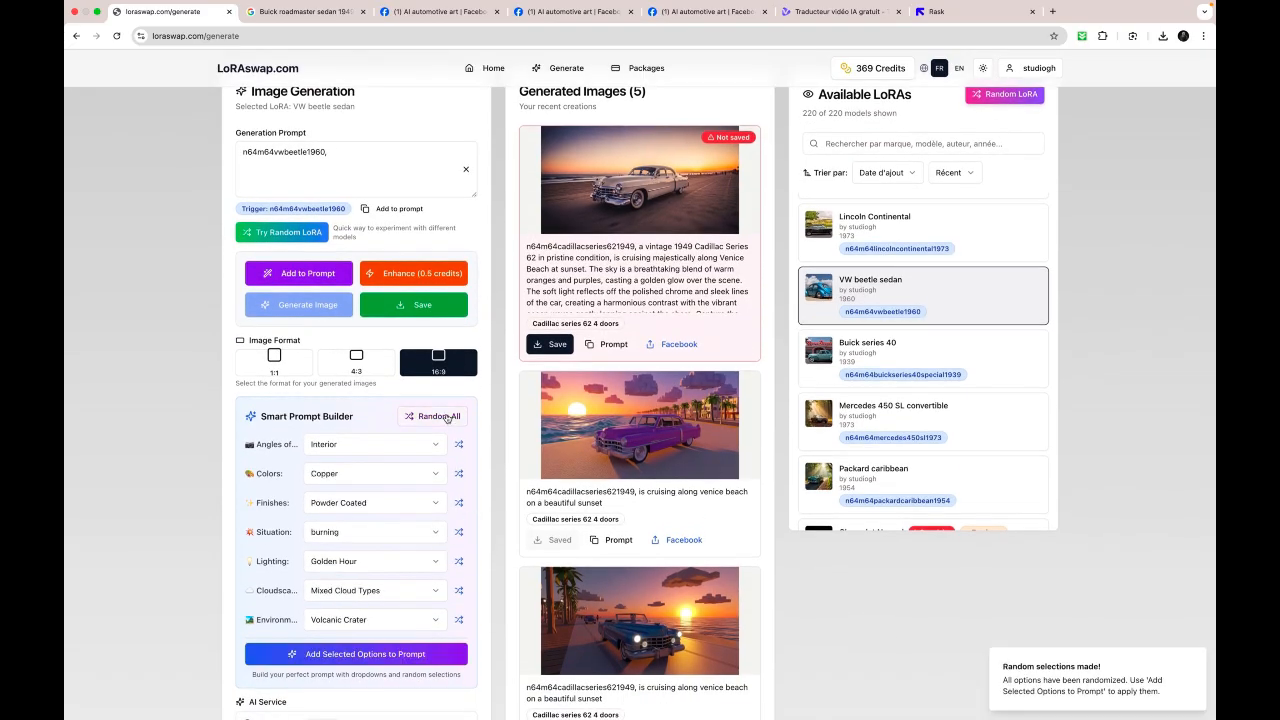
click(459, 446)
click(459, 446)
click(459, 446)
click(459, 446)
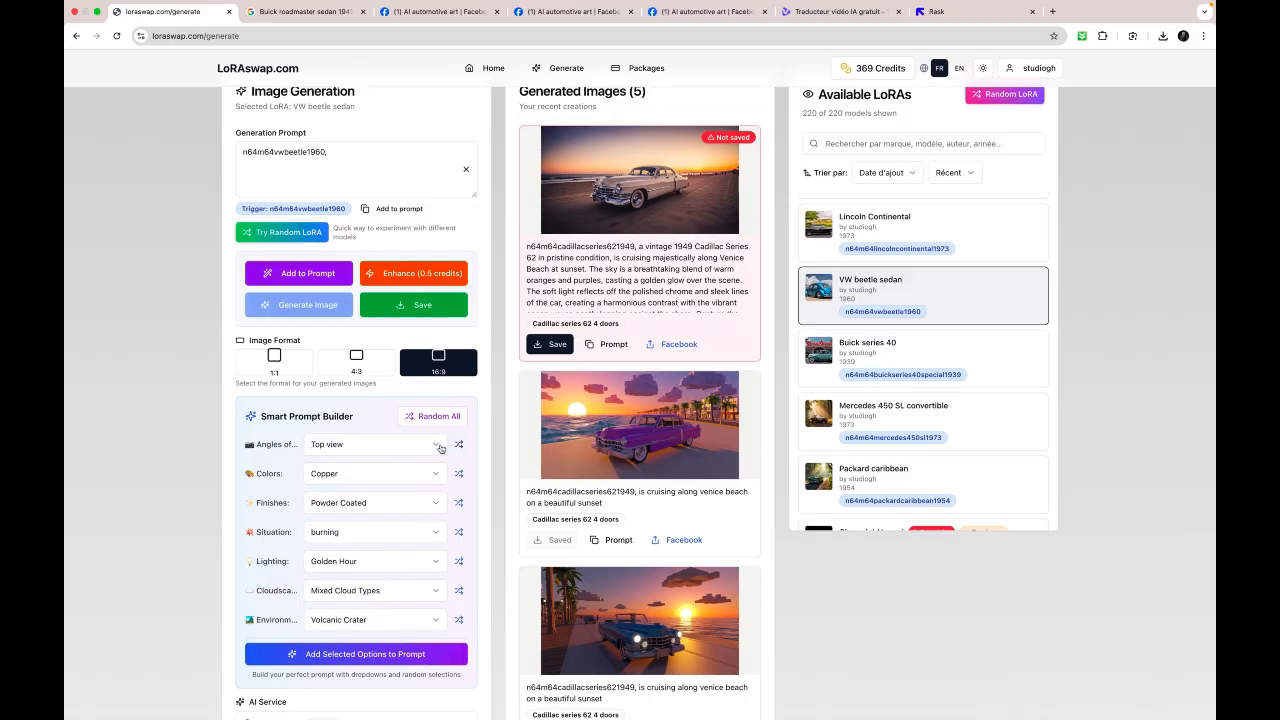
click(439, 447)
click(371, 527)
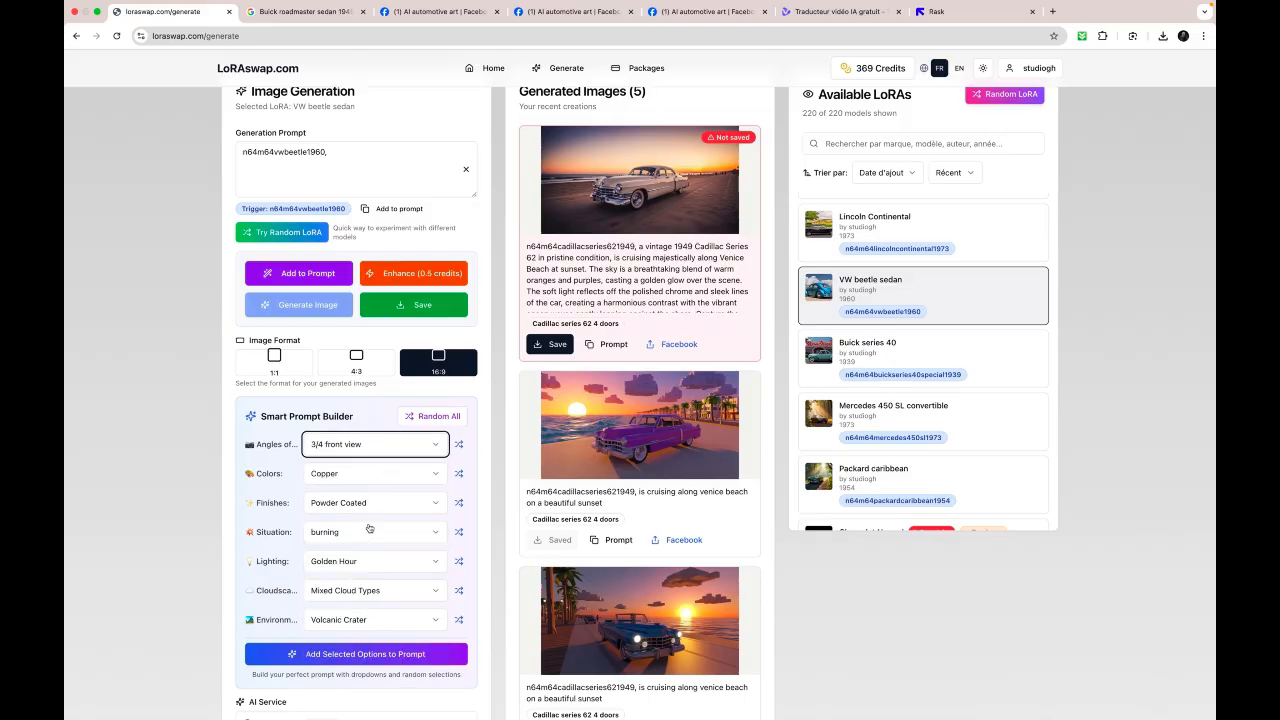
- Set the car's color to Silver and its finish to Heavy Glittery in the Smart Prompt Builder
click(415, 478)
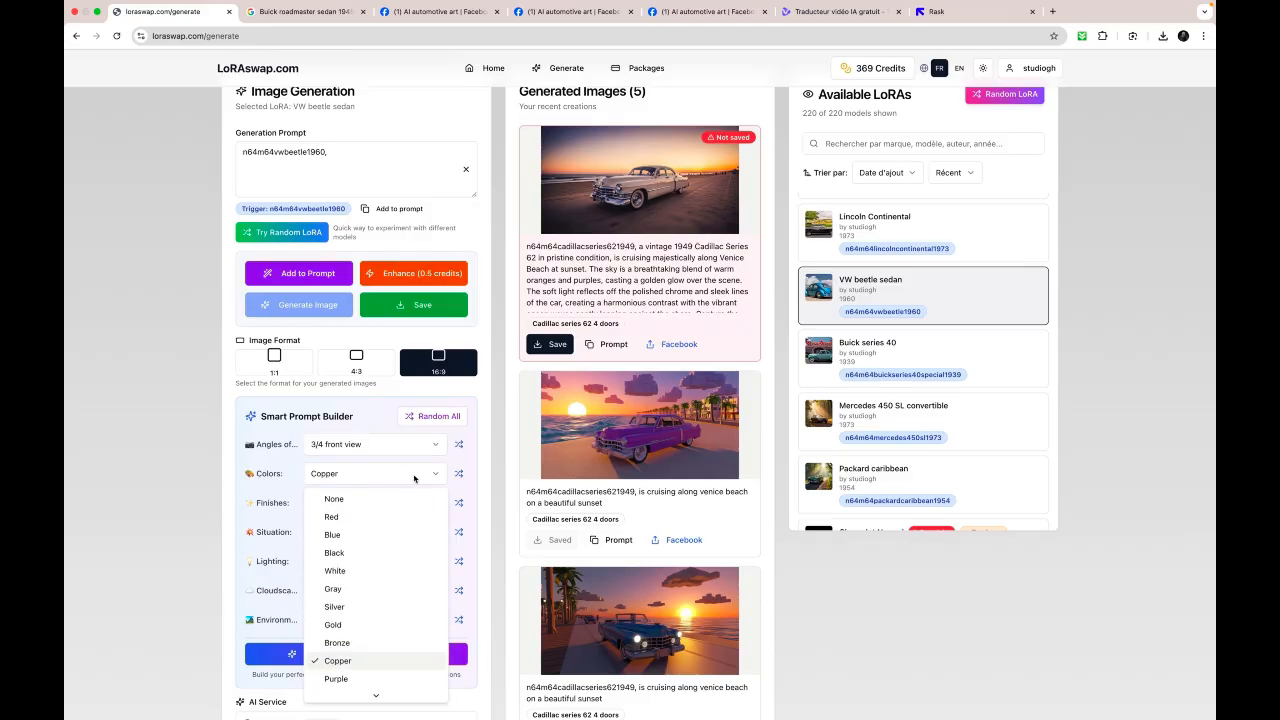
click(358, 607)
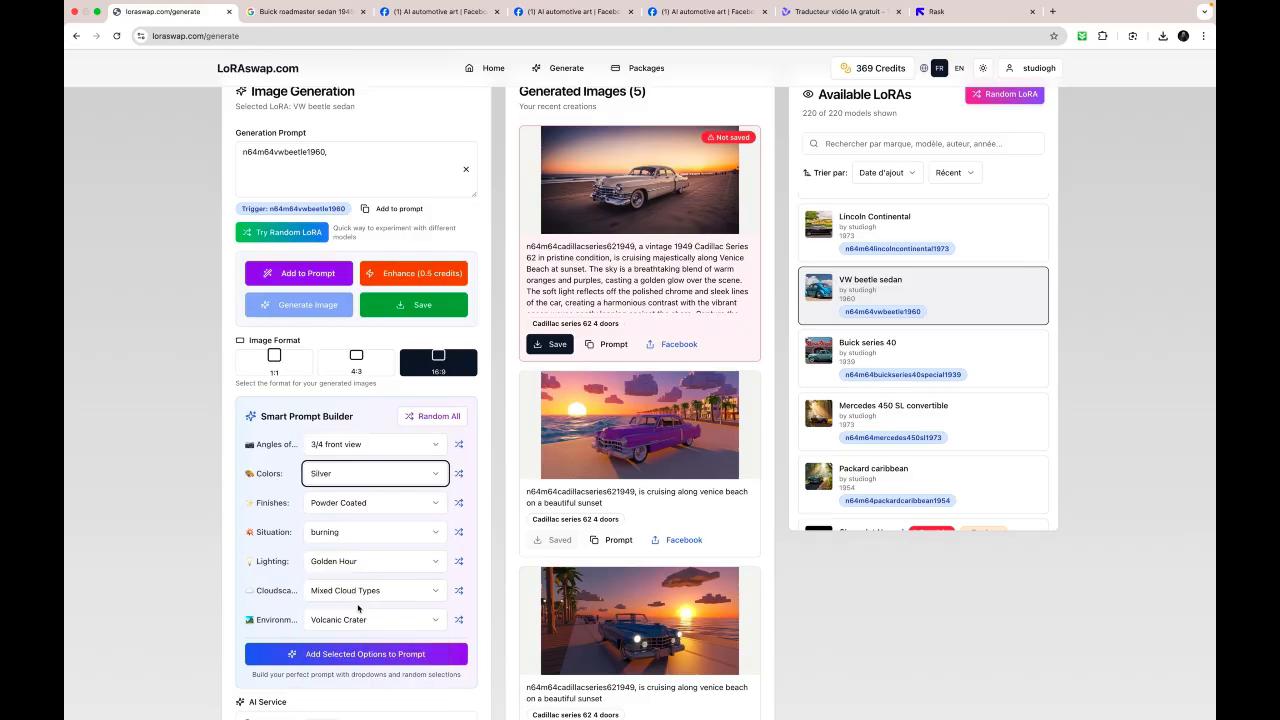
click(406, 507)
scroll(374, 426, up, 3)
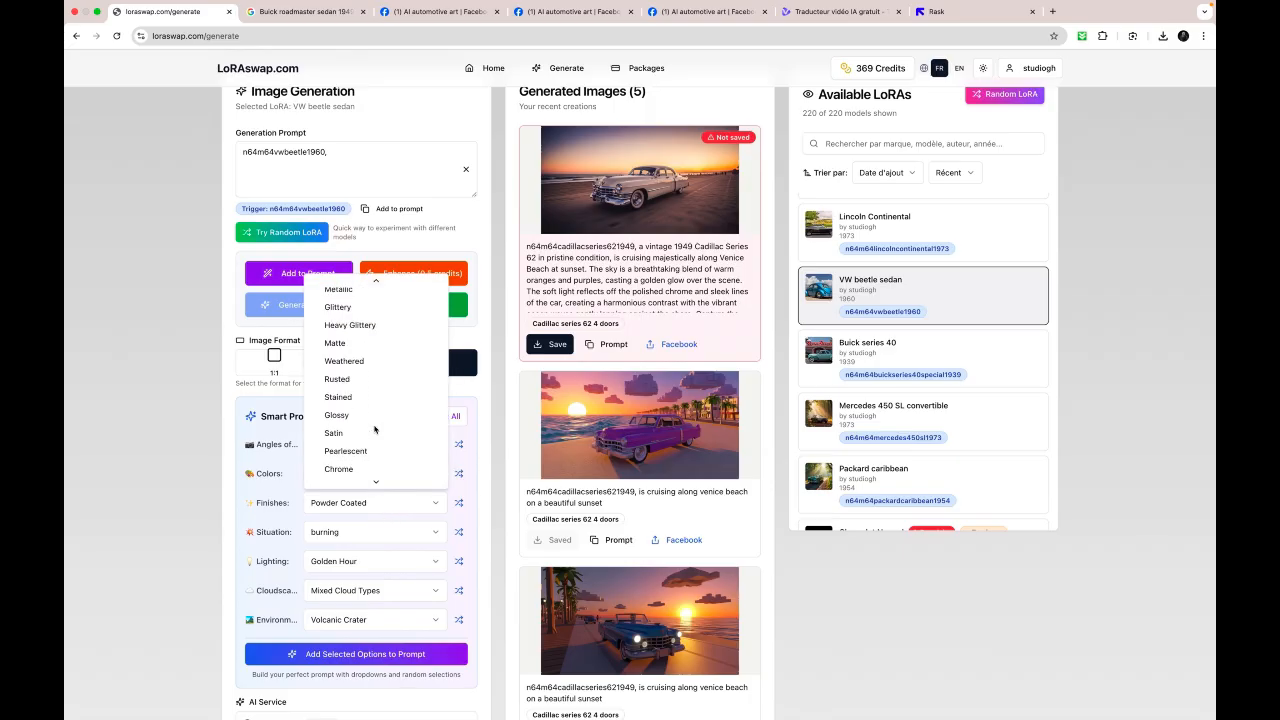
click(369, 330)
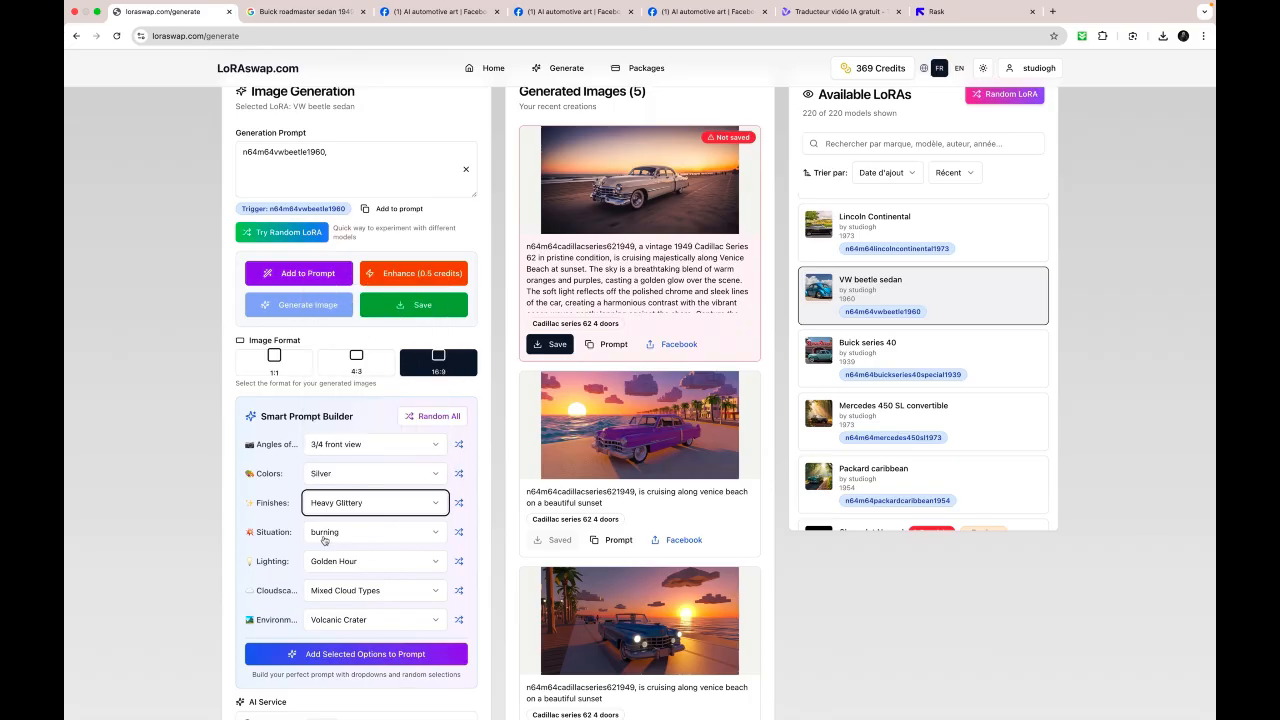
- Set the situation to skidding and the cloudscape to Kelvin-Helmholtz Waves in the Smart Prompt Builder
click(363, 535)
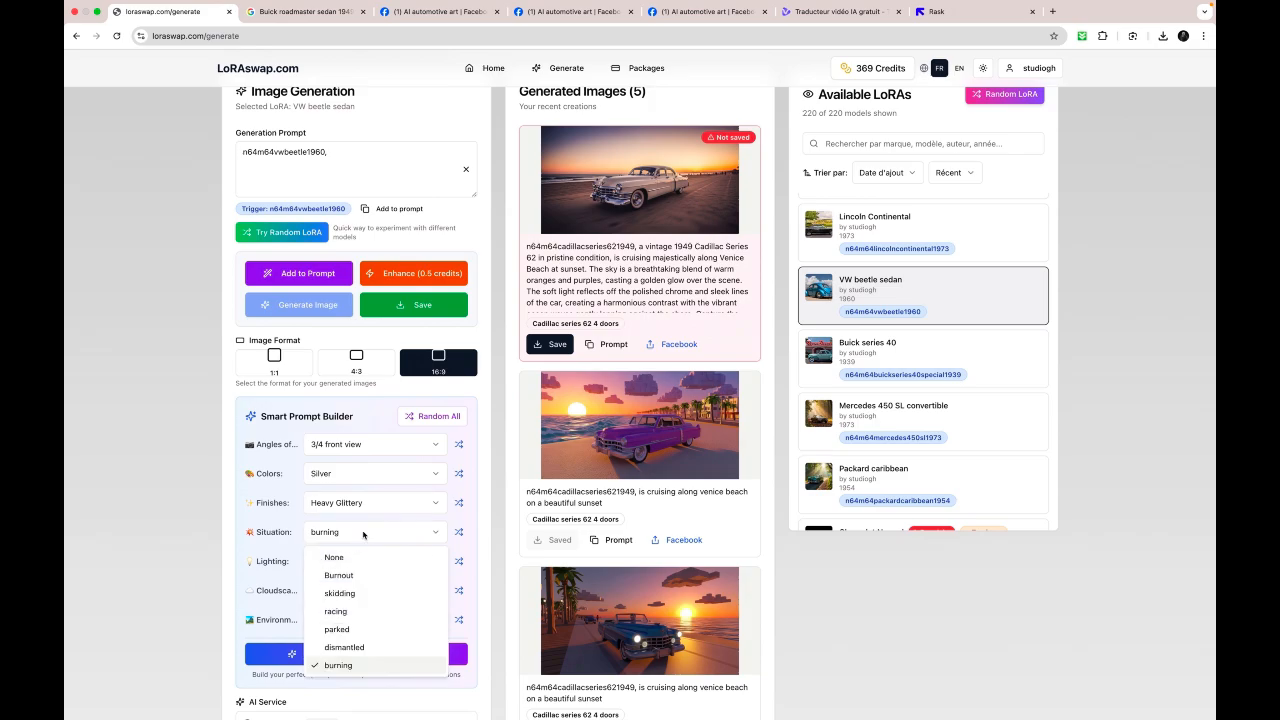
click(357, 594)
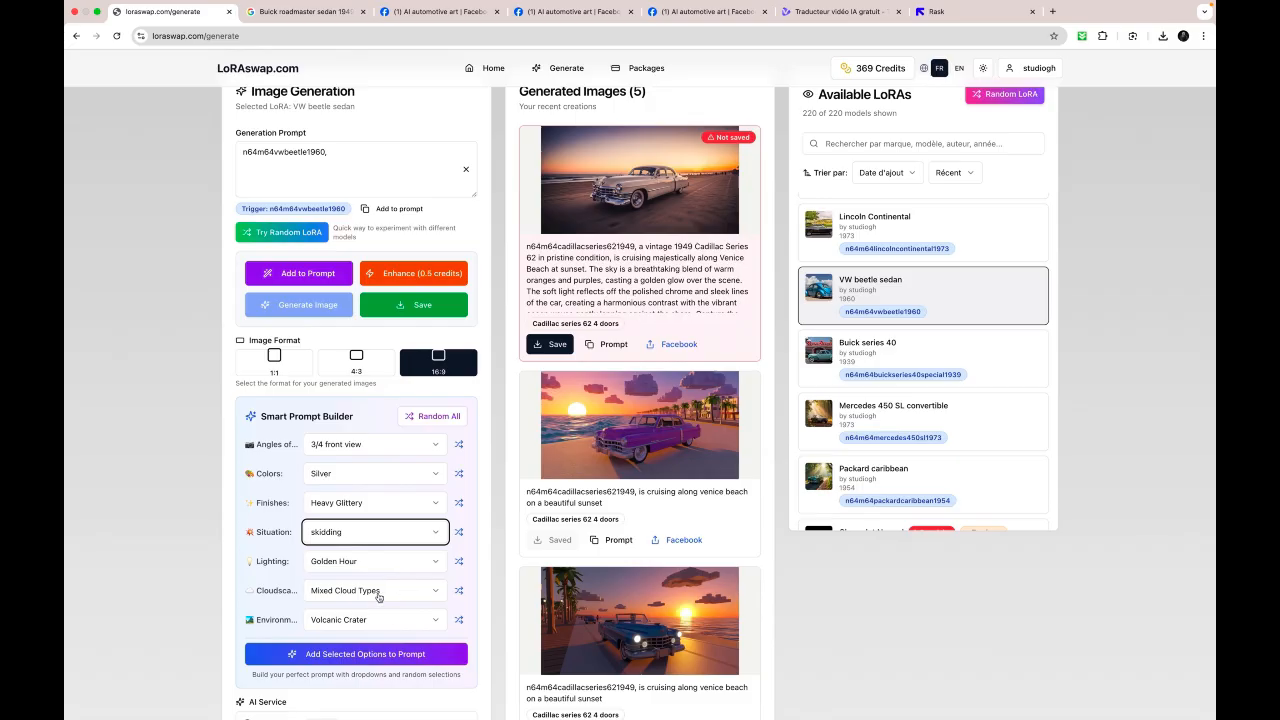
click(374, 592)
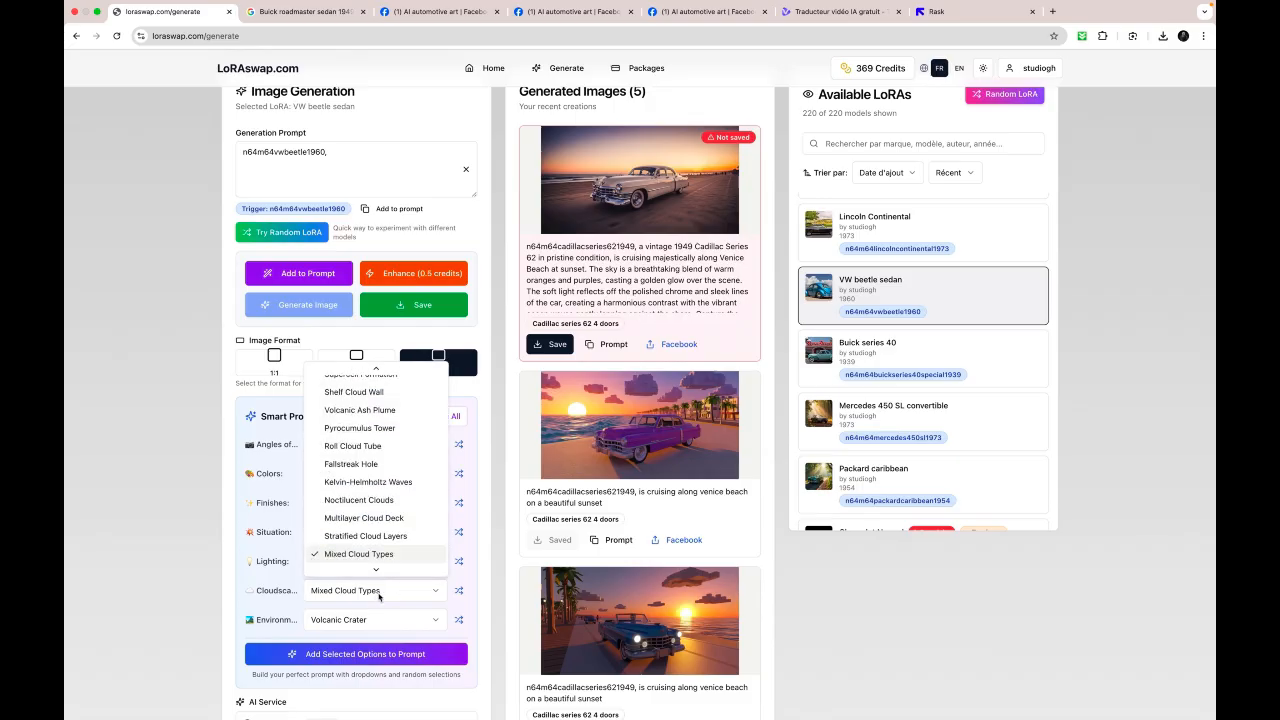
click(398, 483)
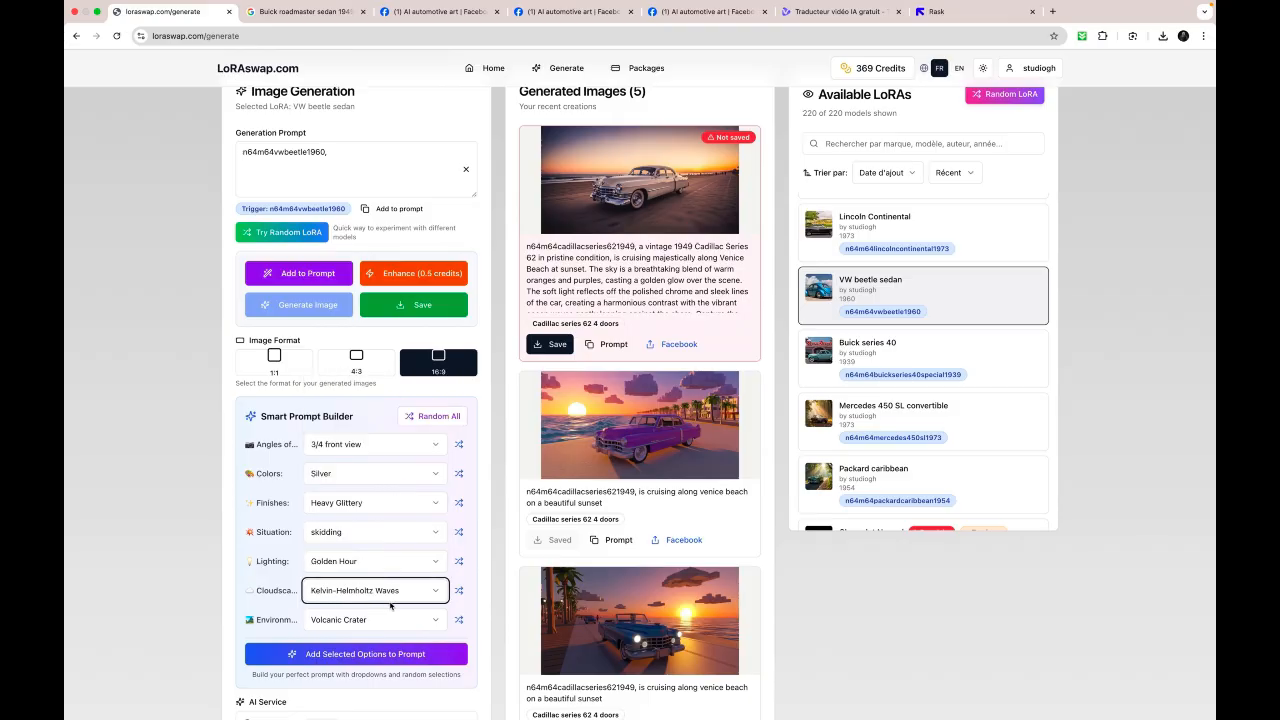
- Randomize the environment until it is Swiss Alps and add the selected options to the generation prompt
scroll(411, 628, down, 2)
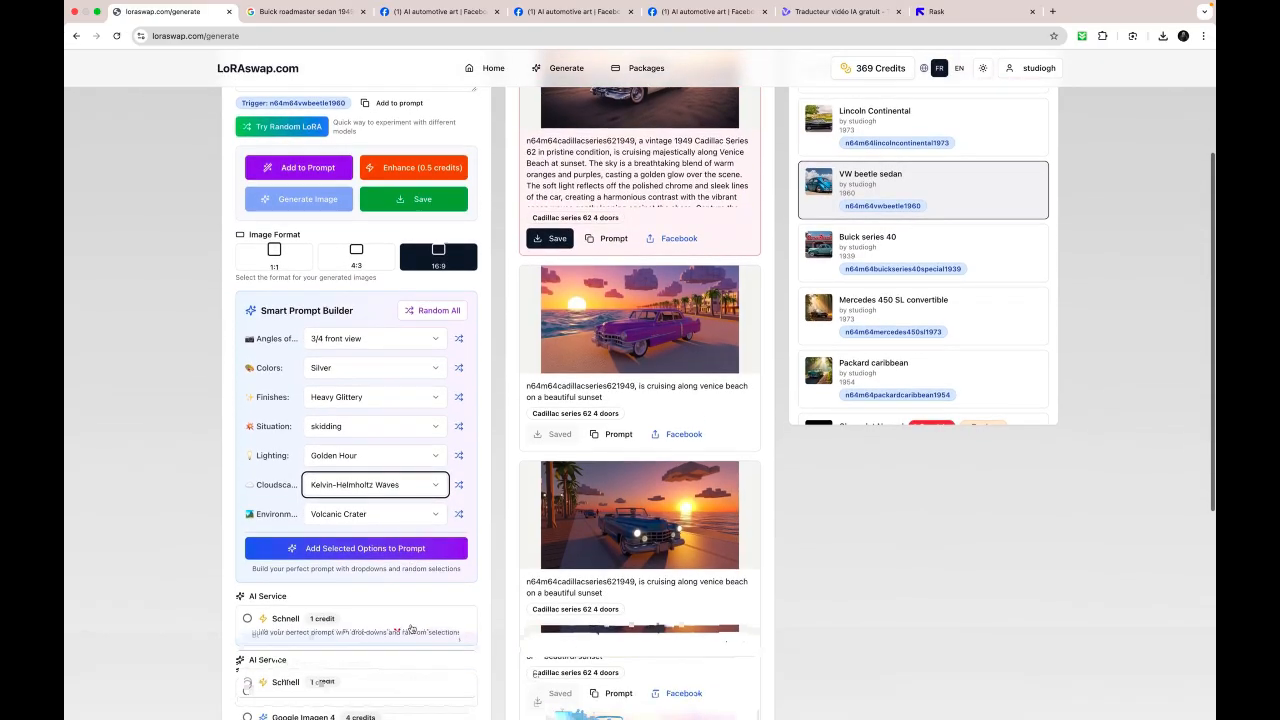
click(458, 514)
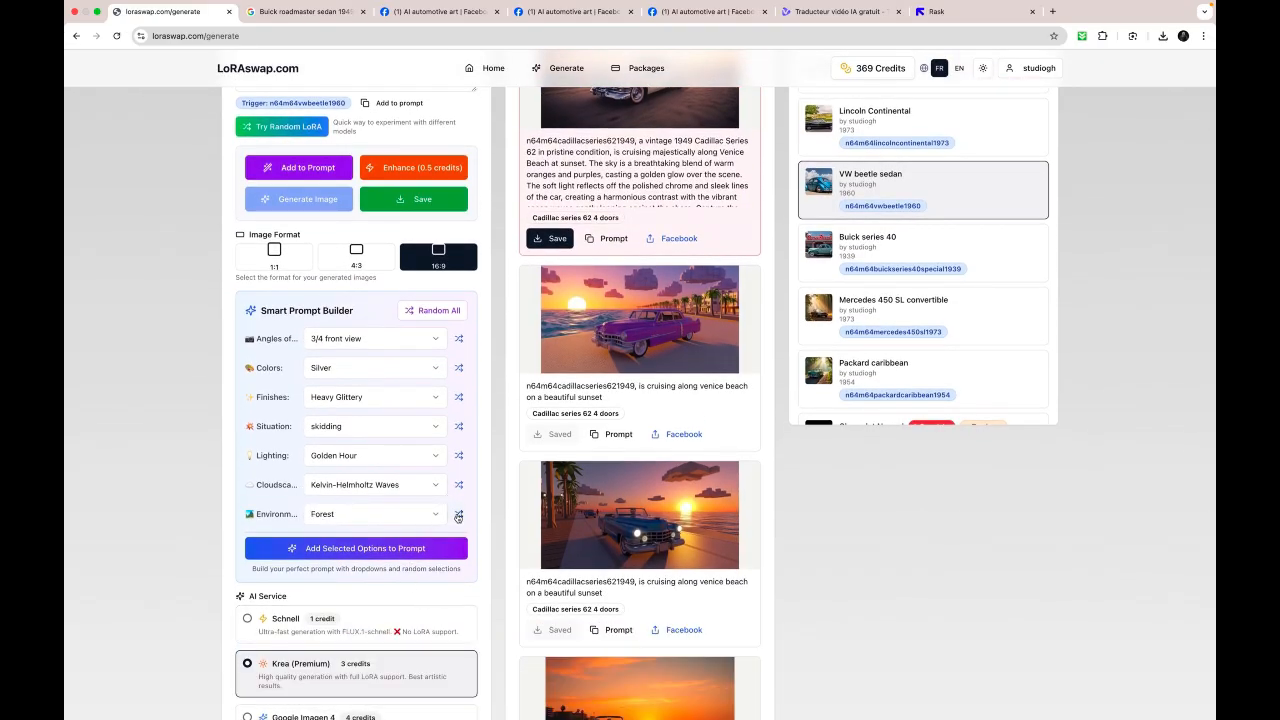
click(458, 514)
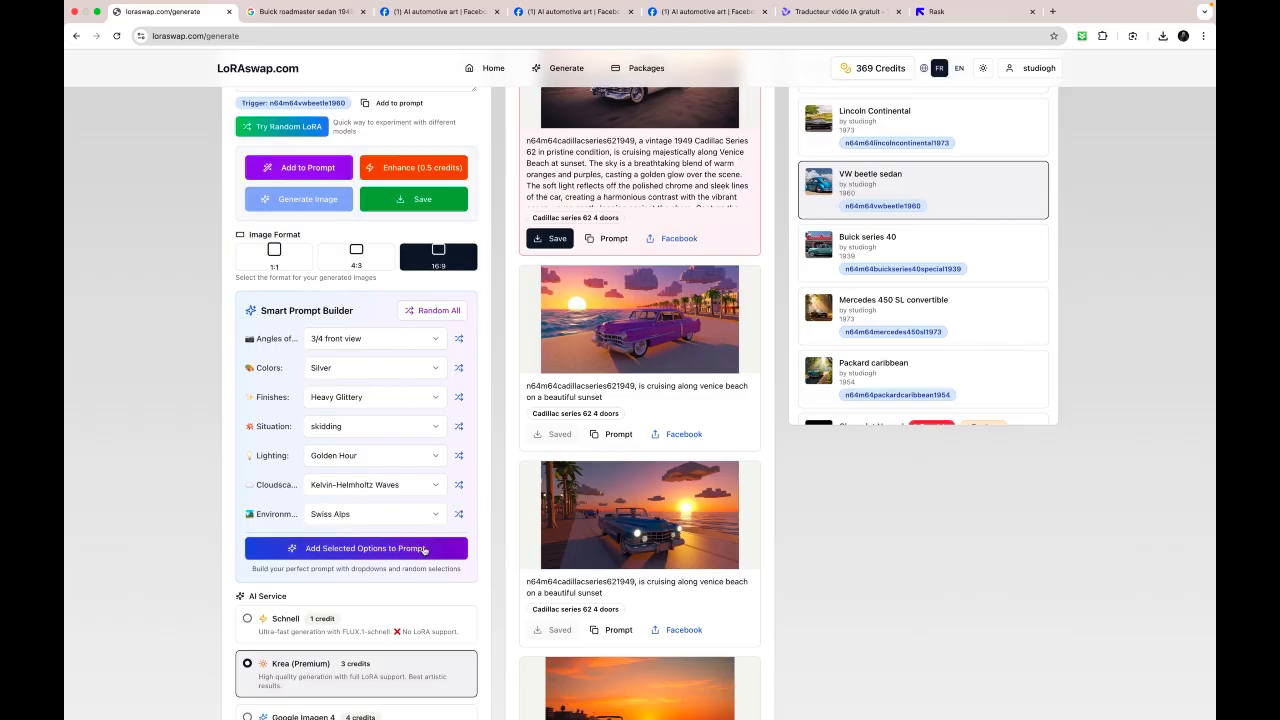
click(424, 549)
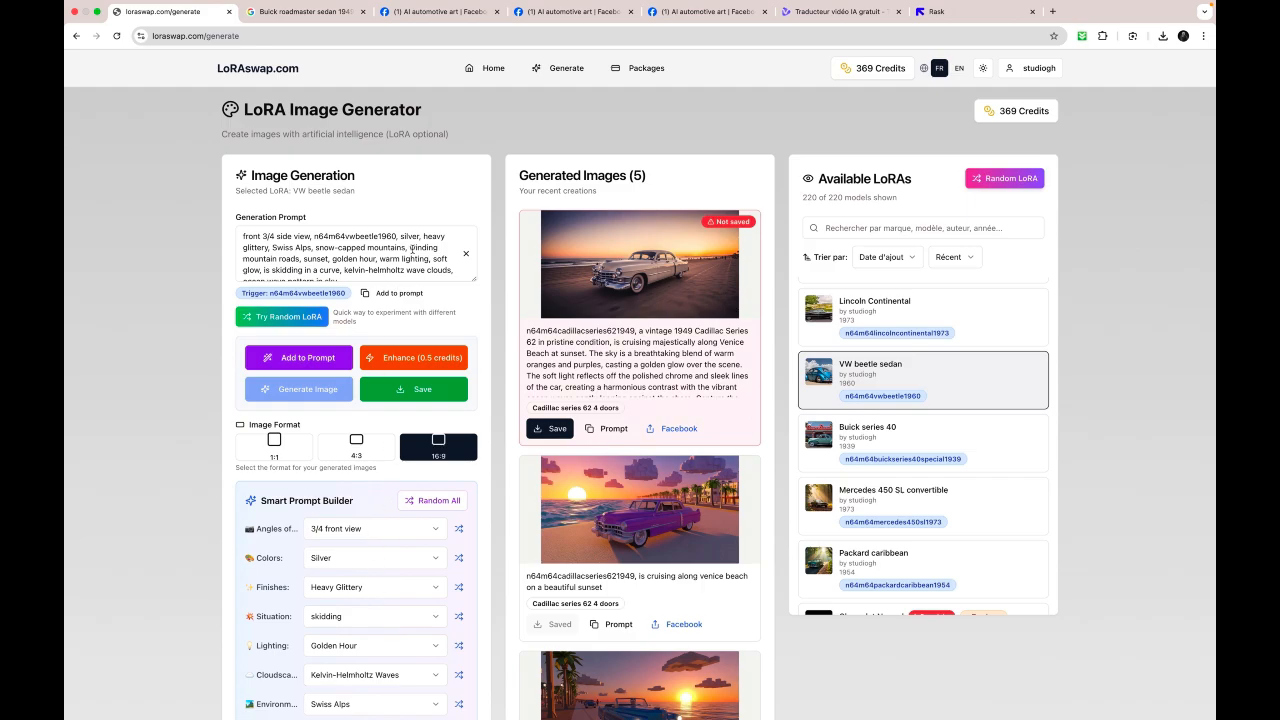
- Save the pending Cadillac image and generate the VW beetle image from the built prompt, viewing it enlarged
scroll(412, 250, down, 1)
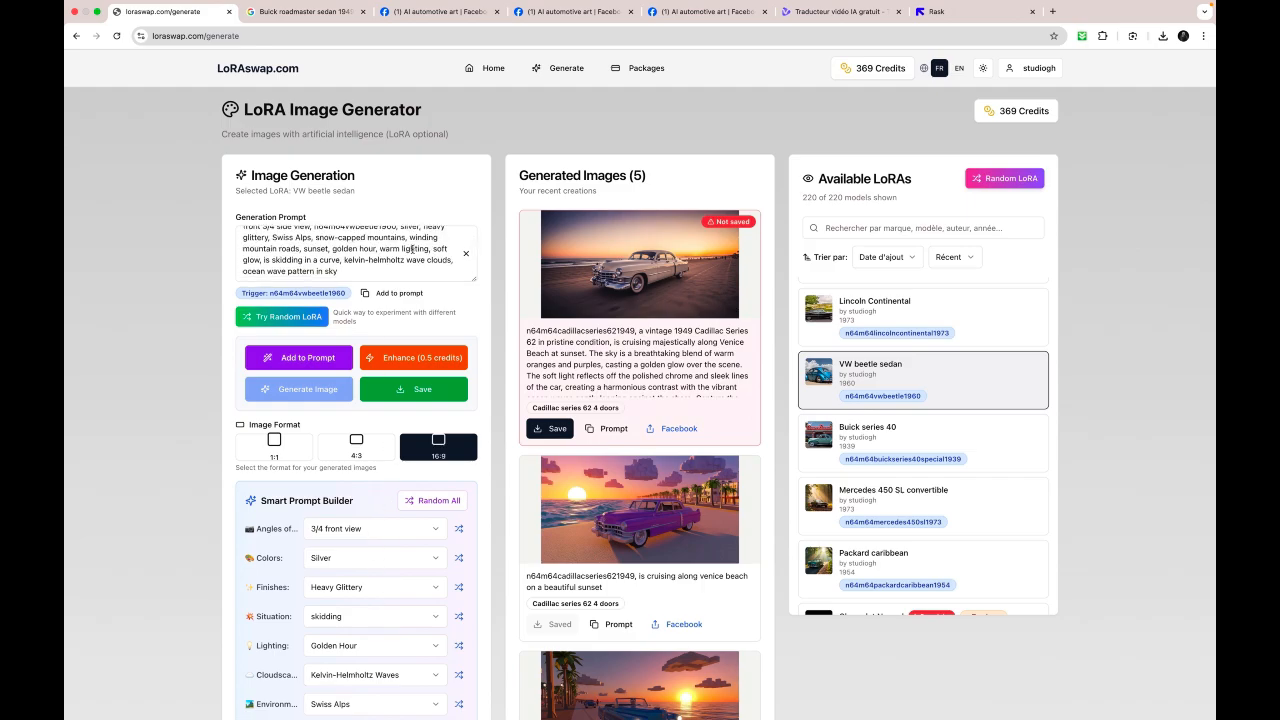
scroll(412, 250, up, 1)
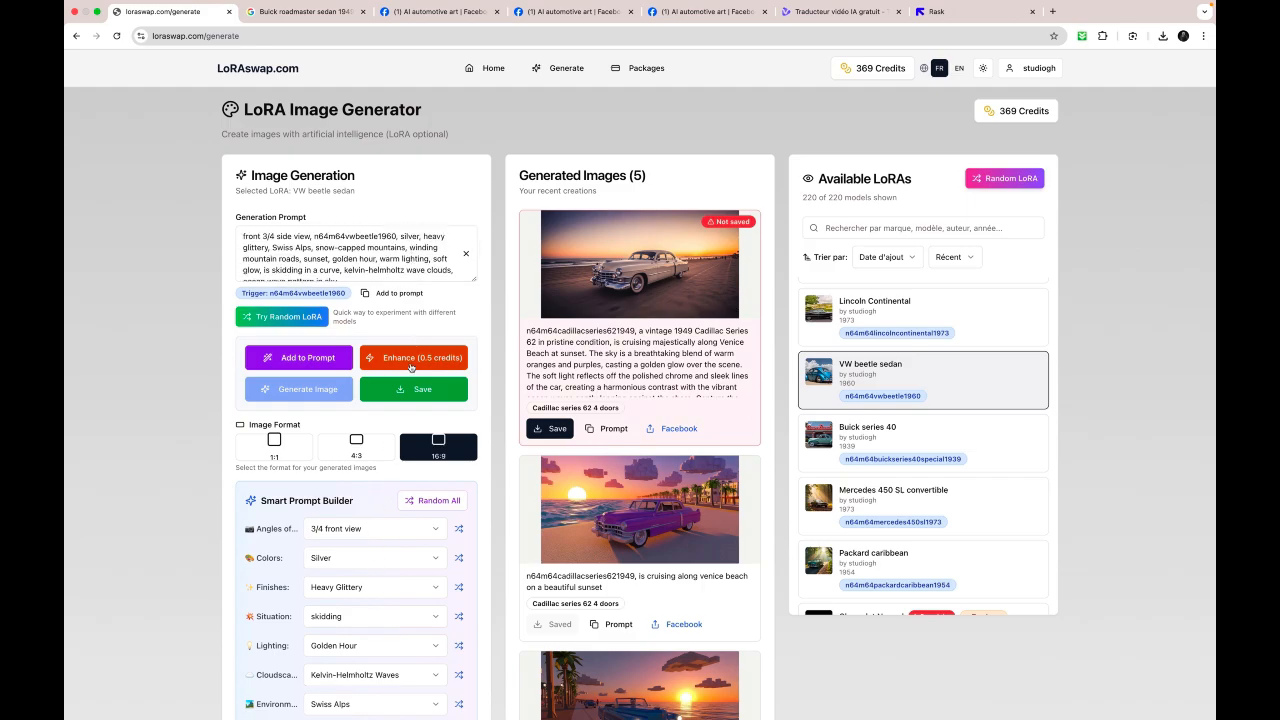
click(388, 389)
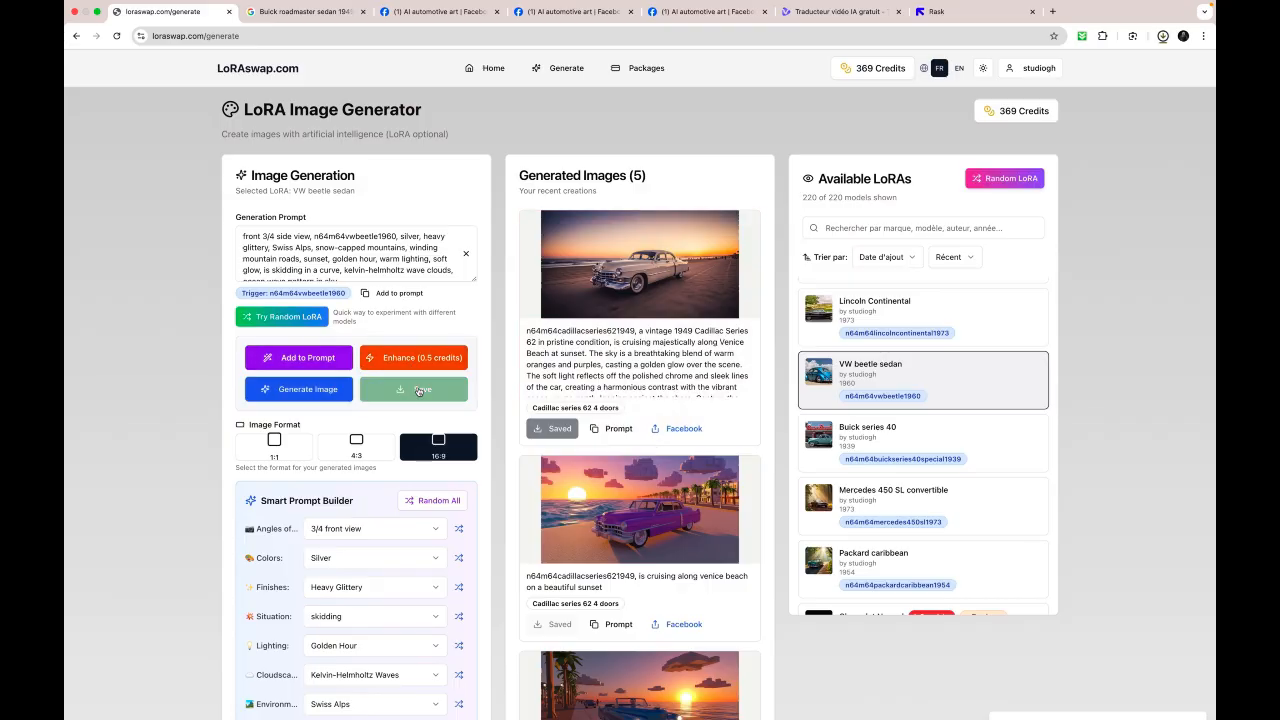
click(321, 398)
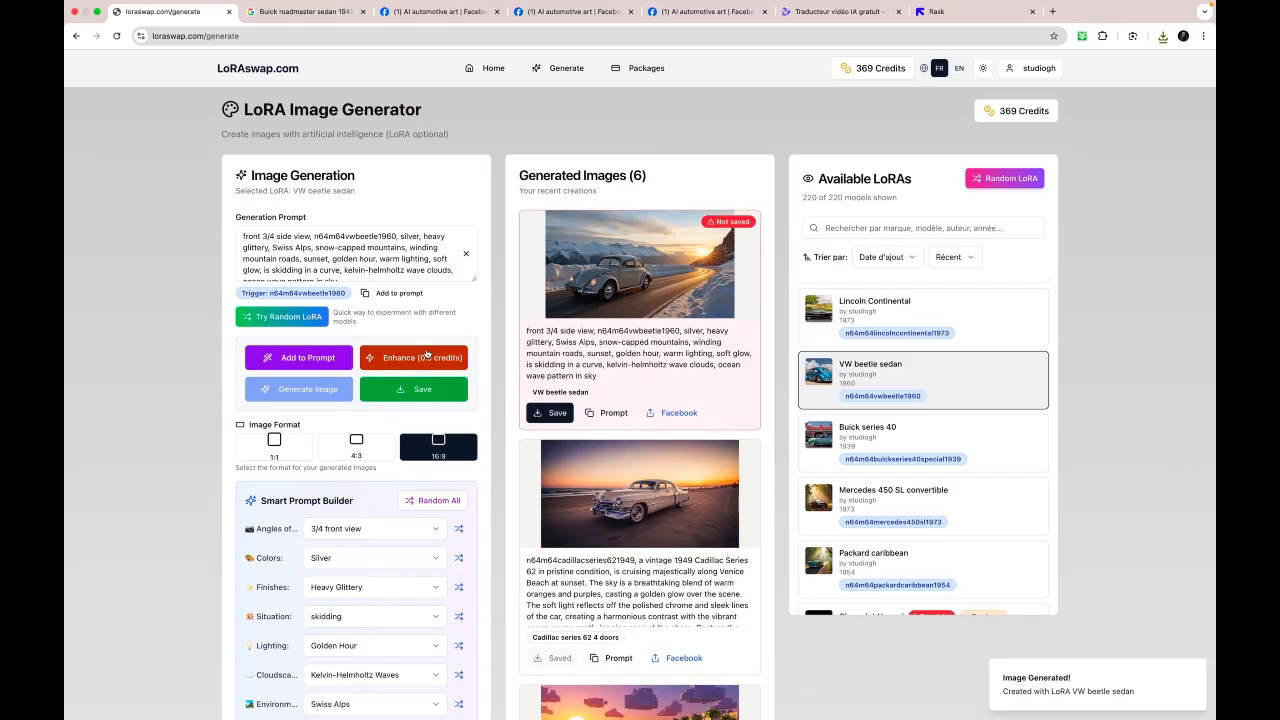
click(655, 258)
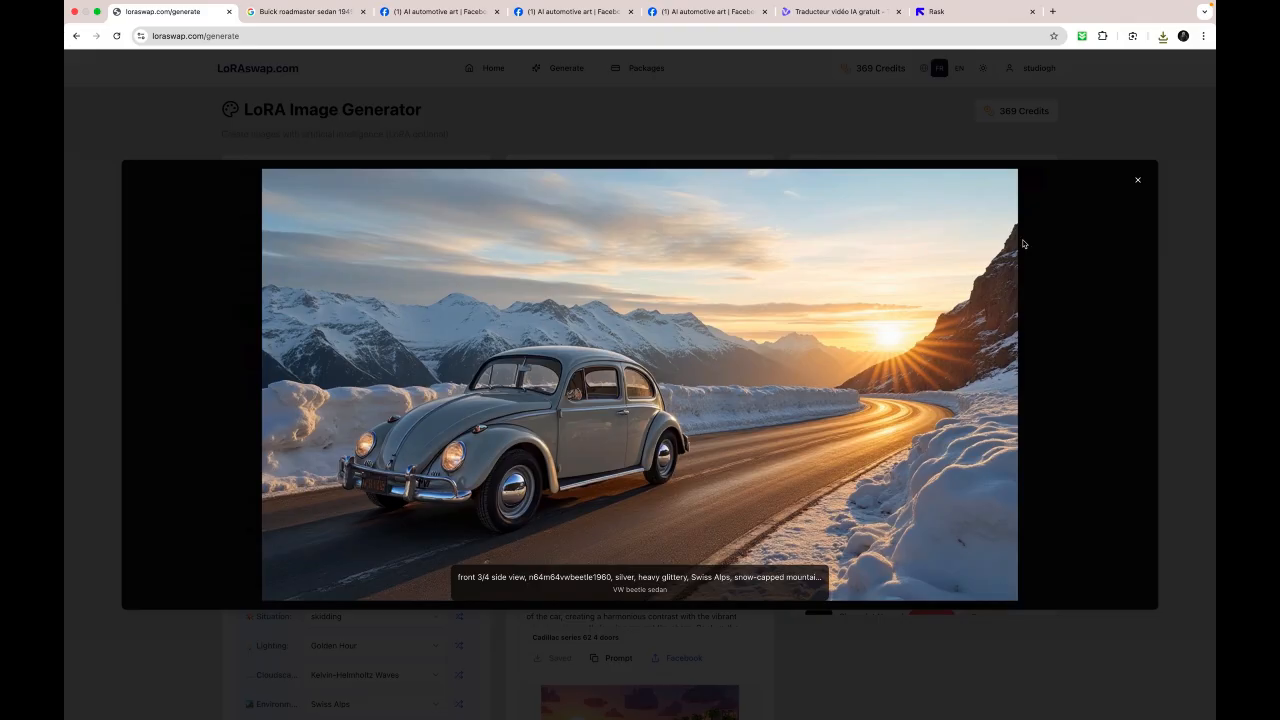
click(1137, 180)
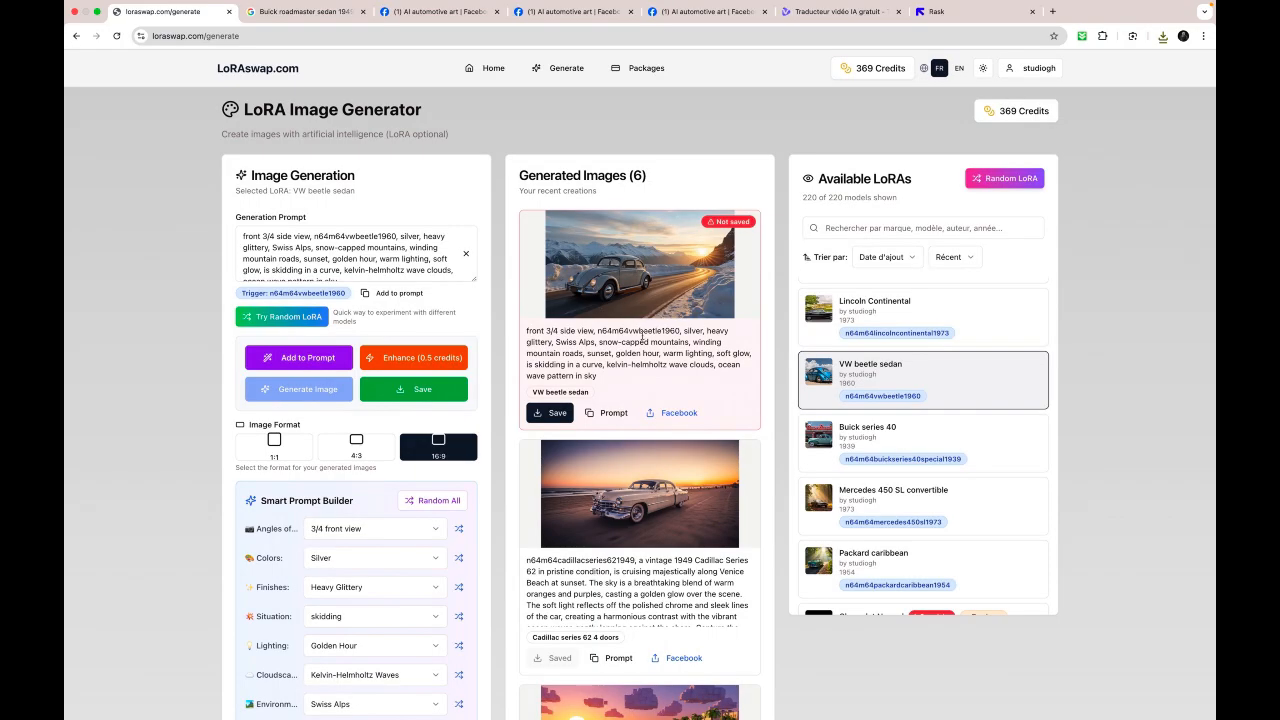
- Enhance the VW beetle generation prompt with AI assistance and read through the rewritten text
click(412, 357)
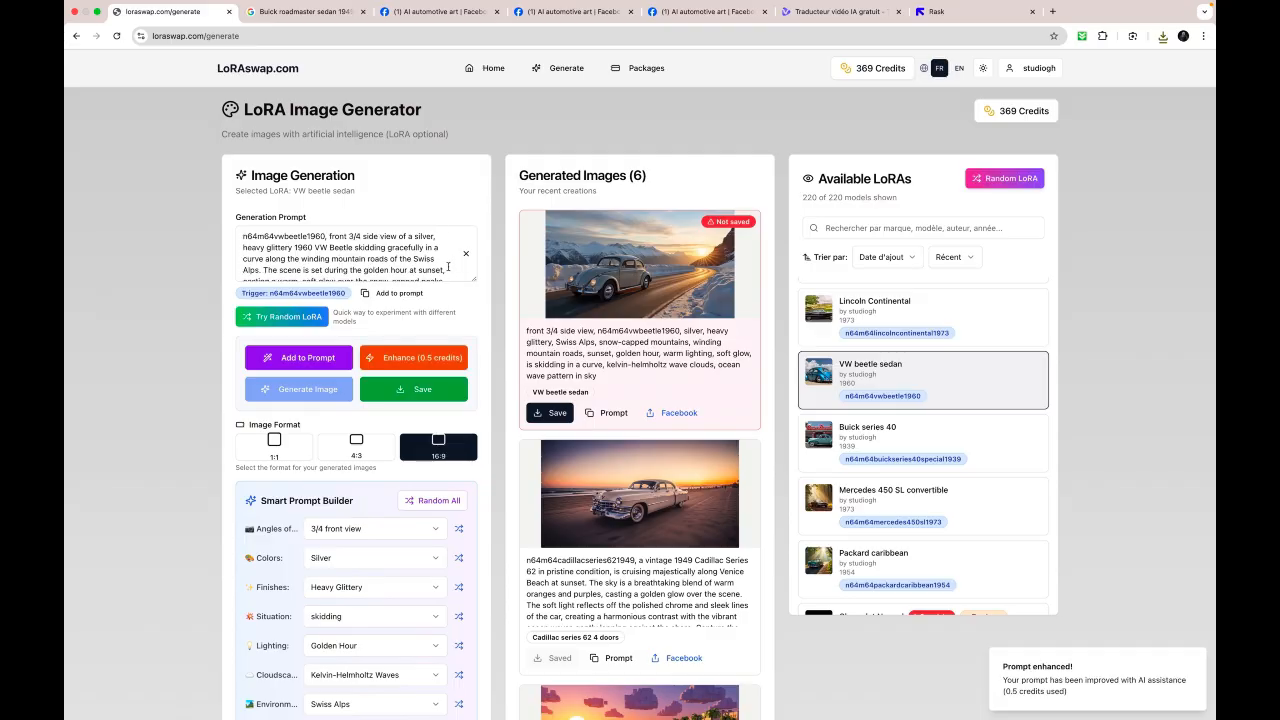
scroll(396, 257, down, 3)
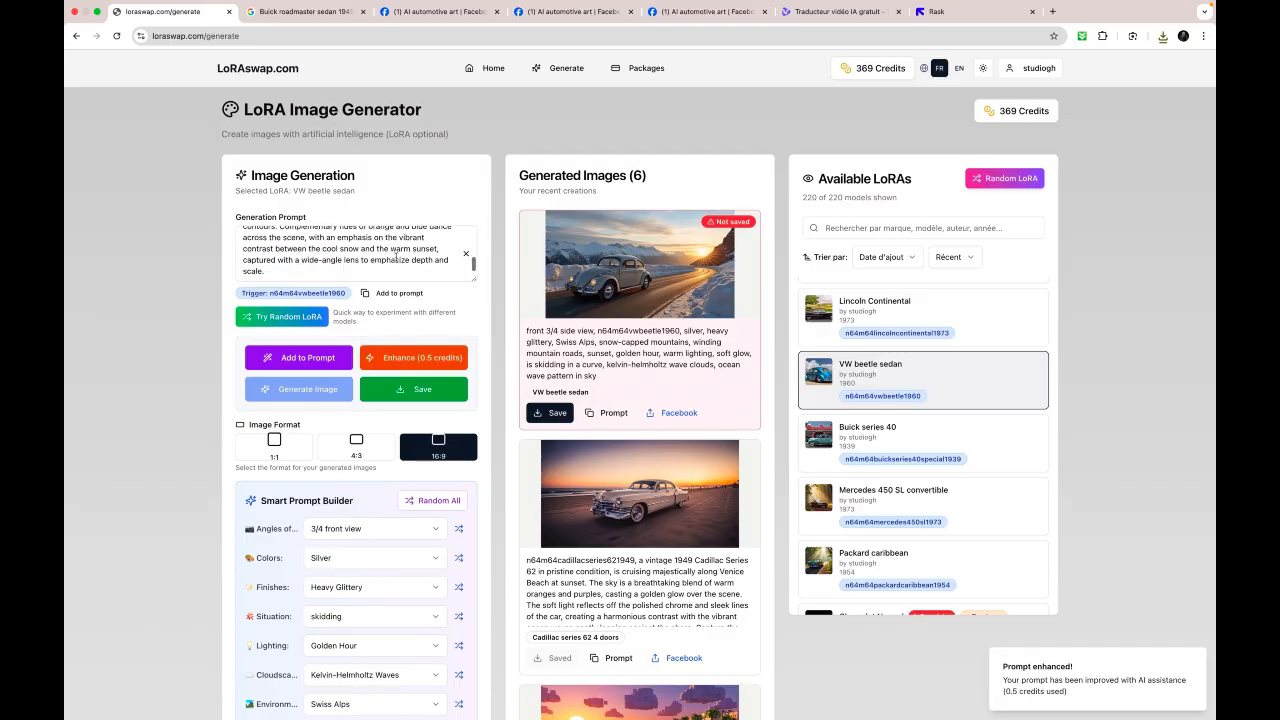
scroll(396, 257, up, 3)
scroll(396, 257, down, 5)
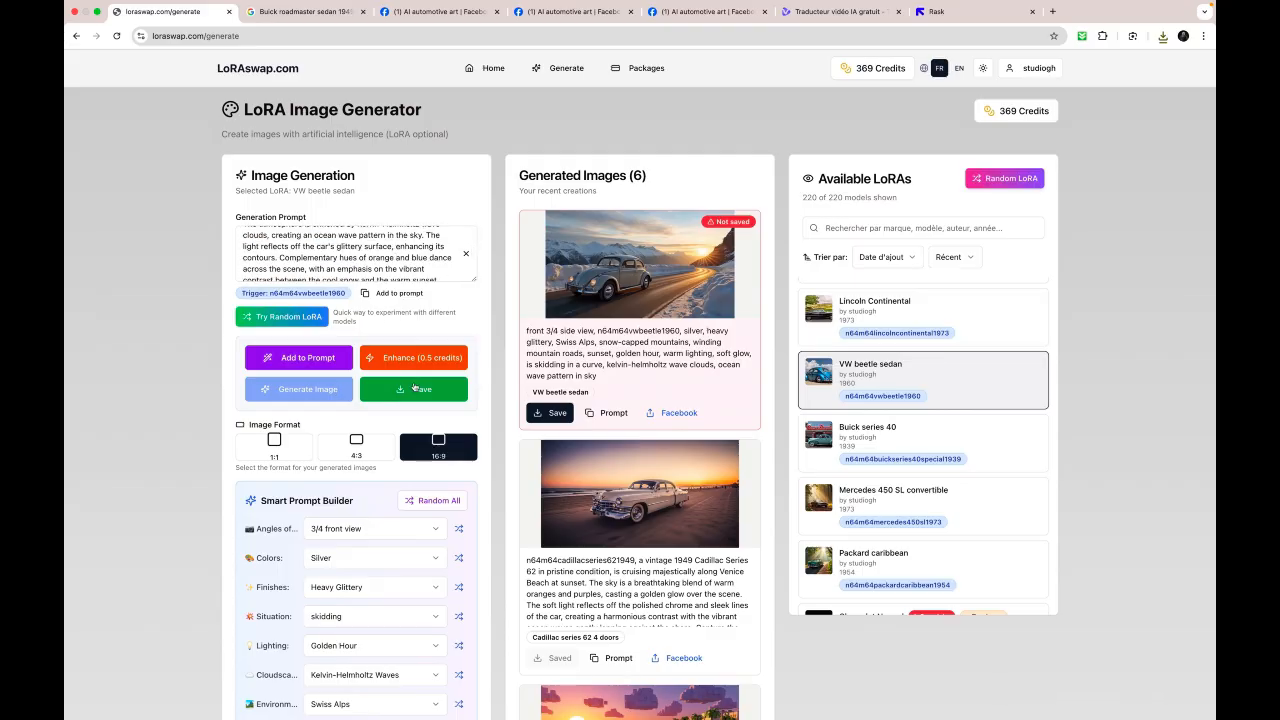
- Save the first VW beetle image and generate another from the enhanced prompt, viewing it enlarged
click(437, 398)
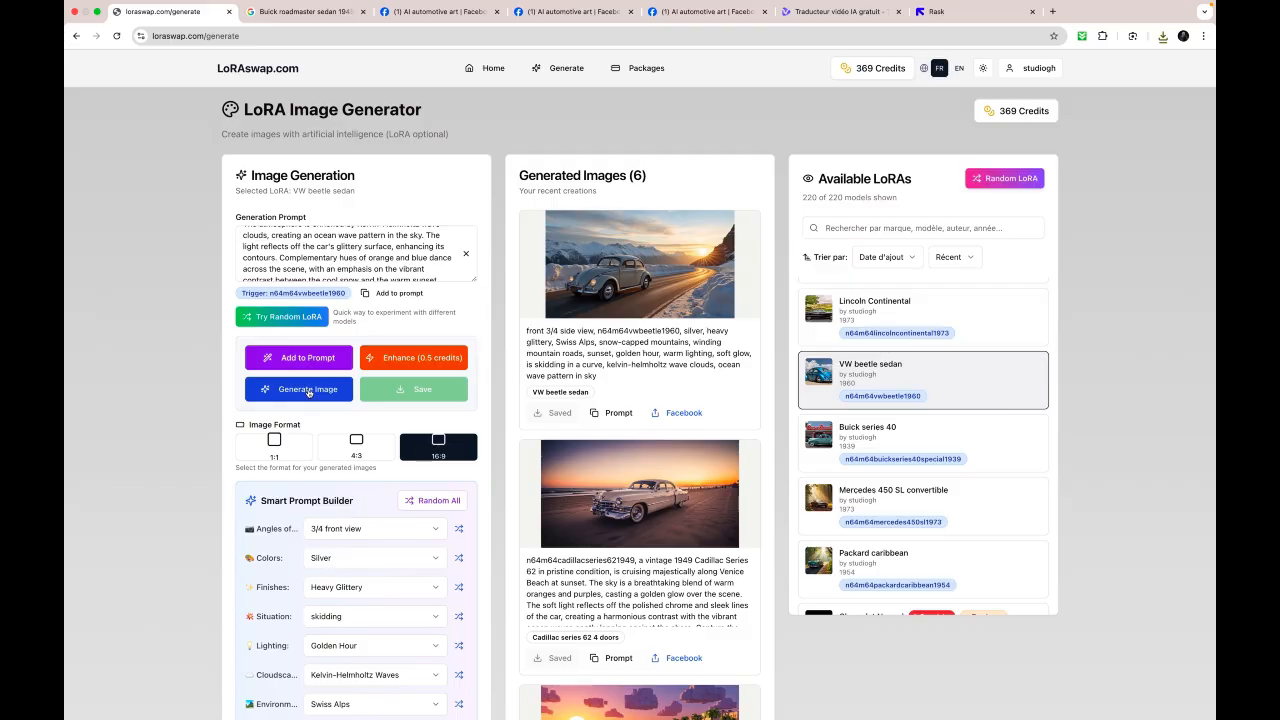
click(308, 392)
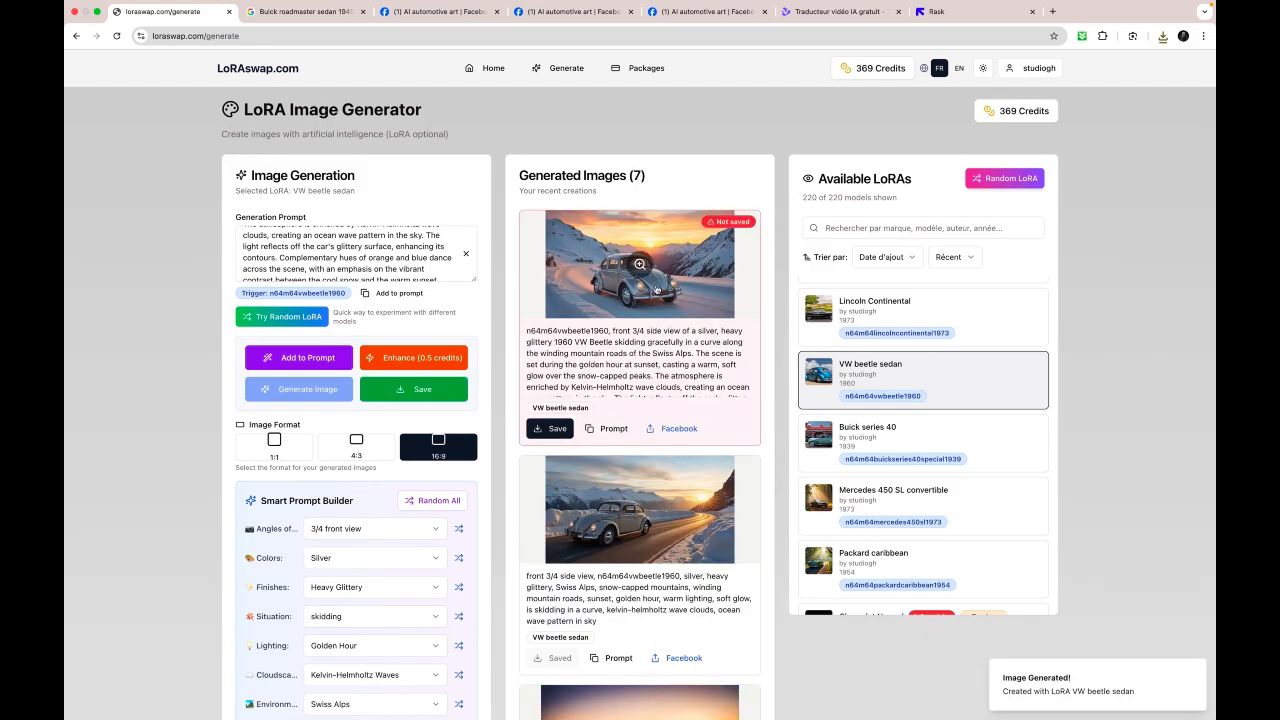
click(652, 286)
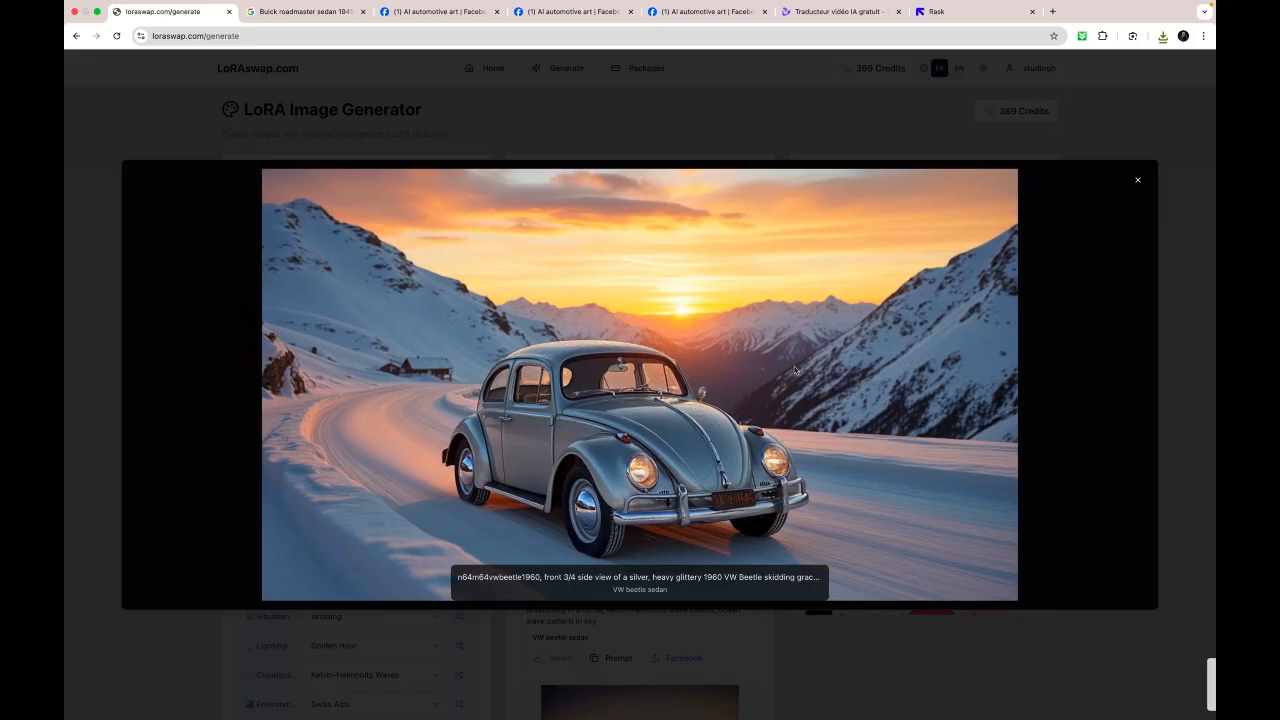
click(1140, 181)
- Compare enlarged views of the first VW beetle image and the one made from the enhanced prompt
scroll(355, 255, up, 3)
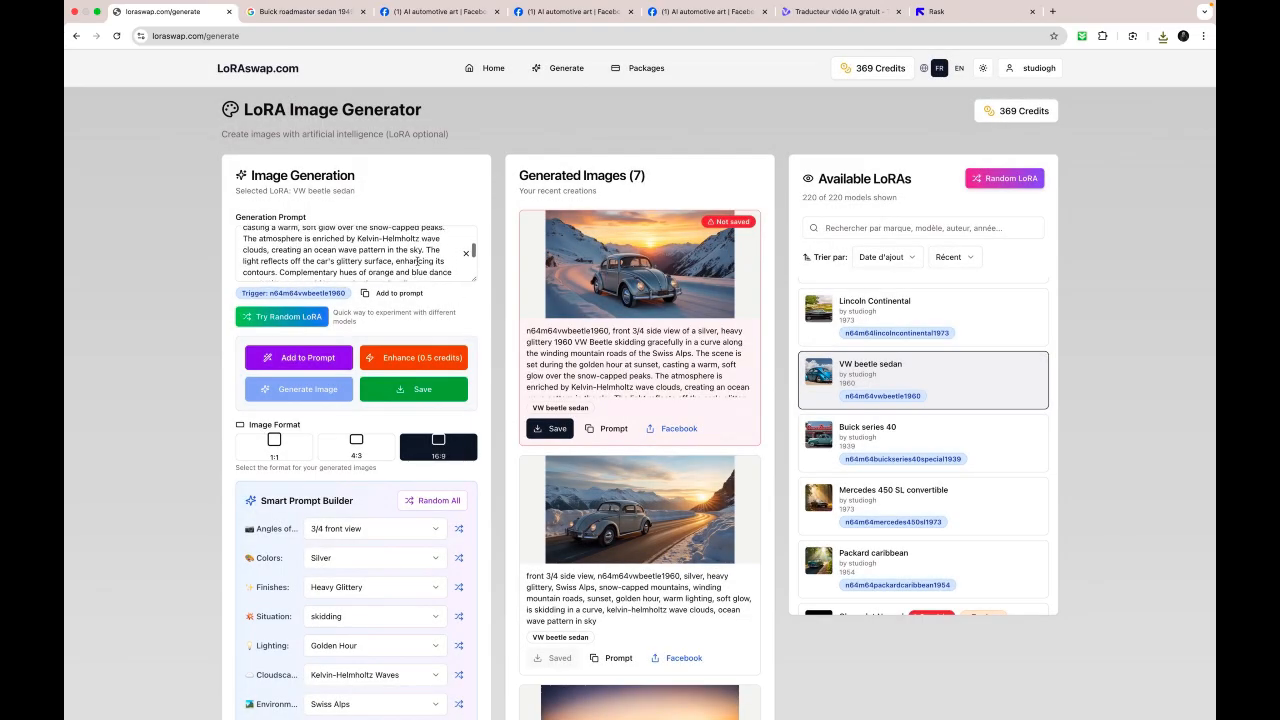
click(625, 514)
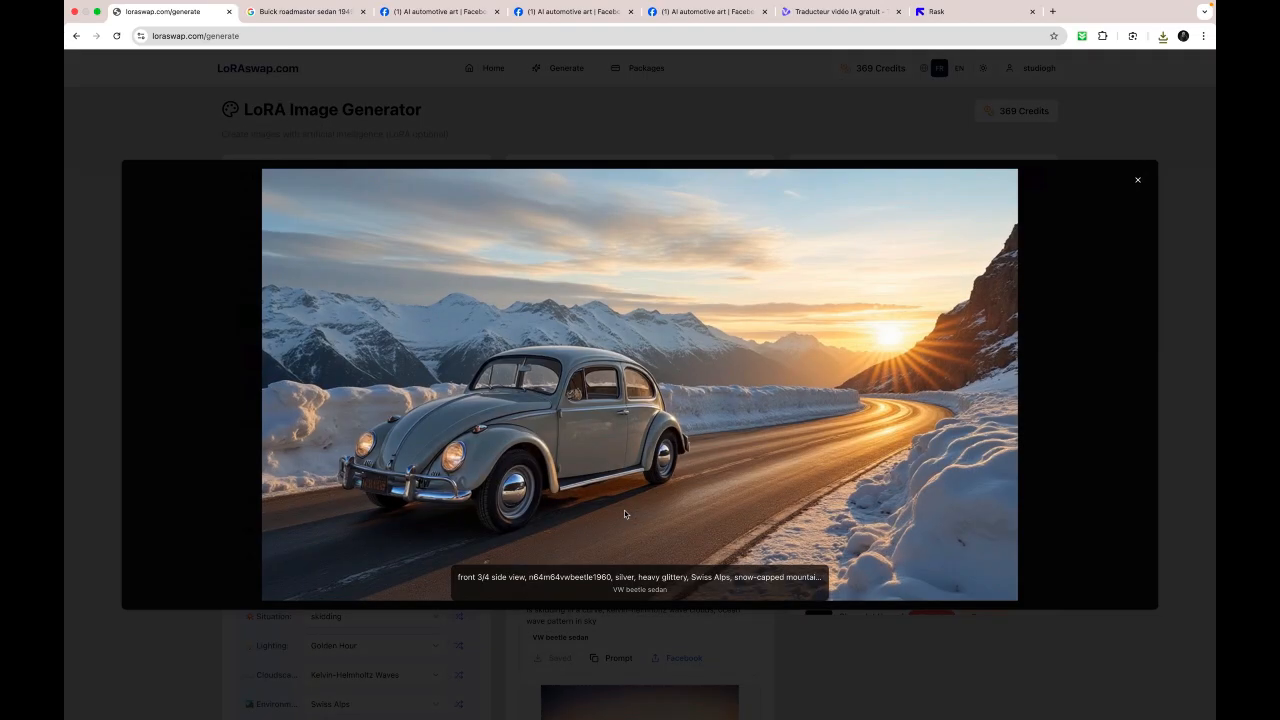
click(1137, 180)
click(640, 268)
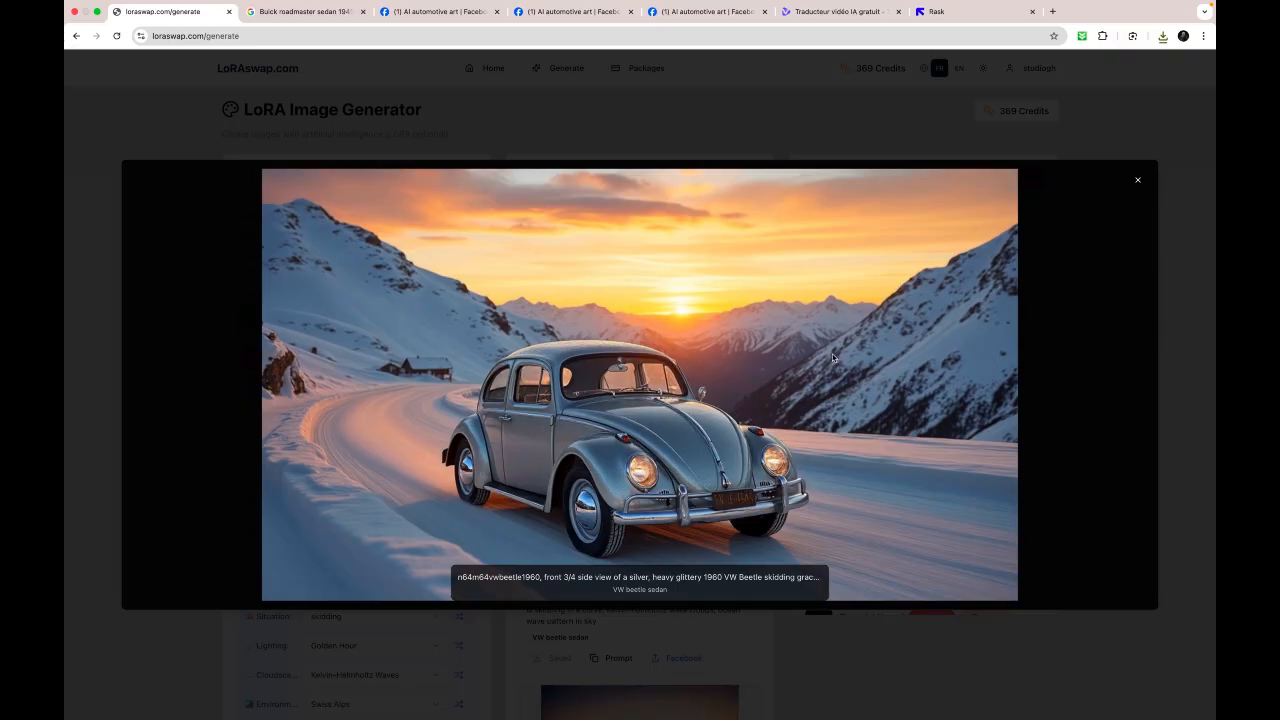
click(1136, 181)
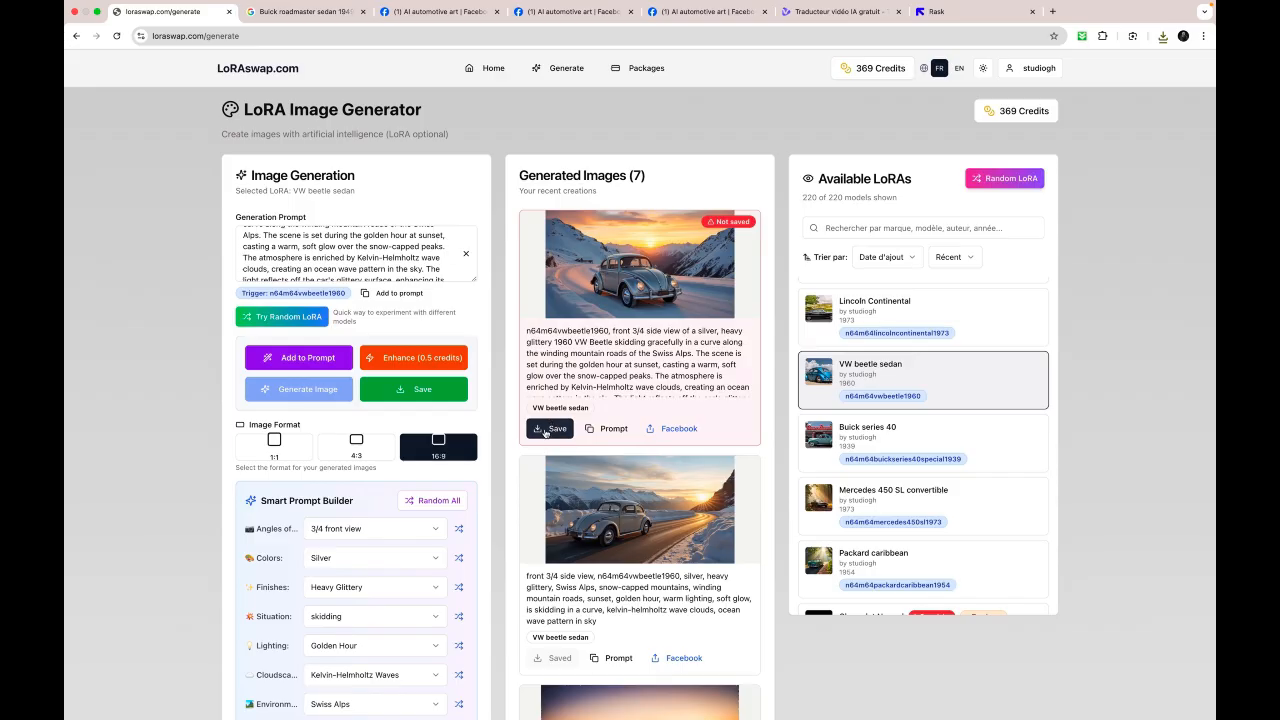
- Save the newest VW beetle image and copy its Facebook share message, reading it through to the hashtags
click(548, 428)
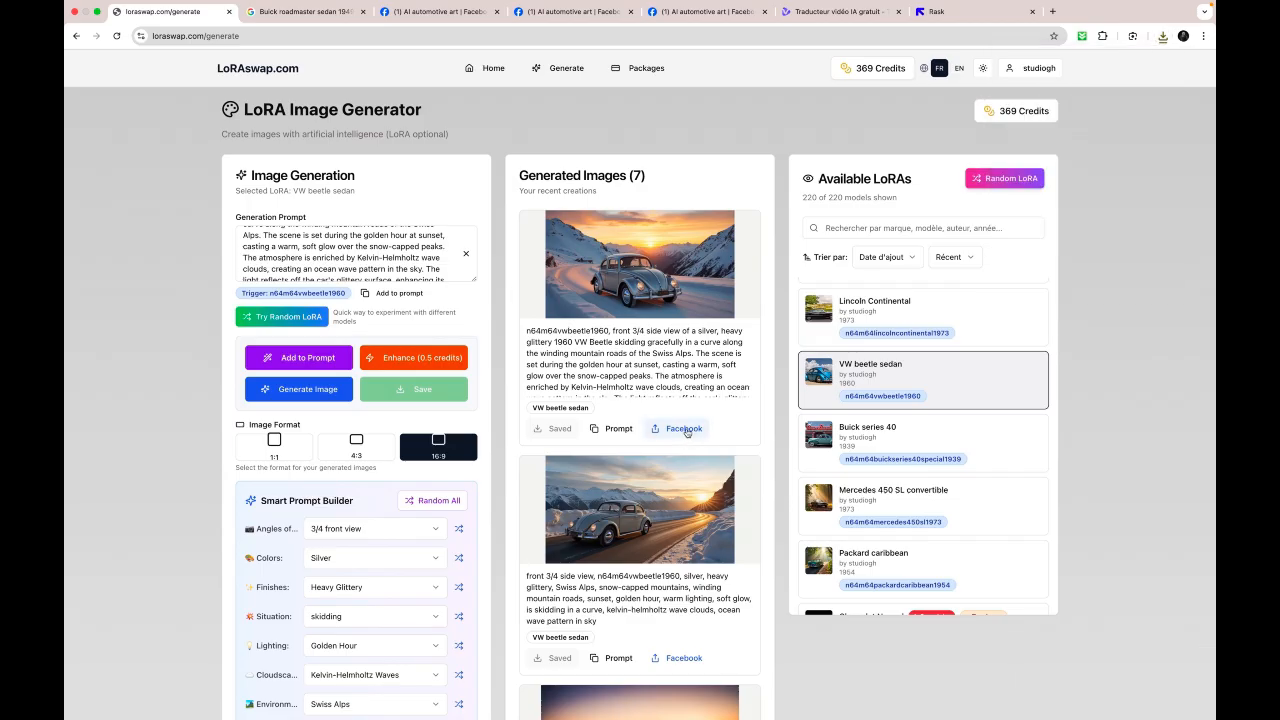
click(686, 432)
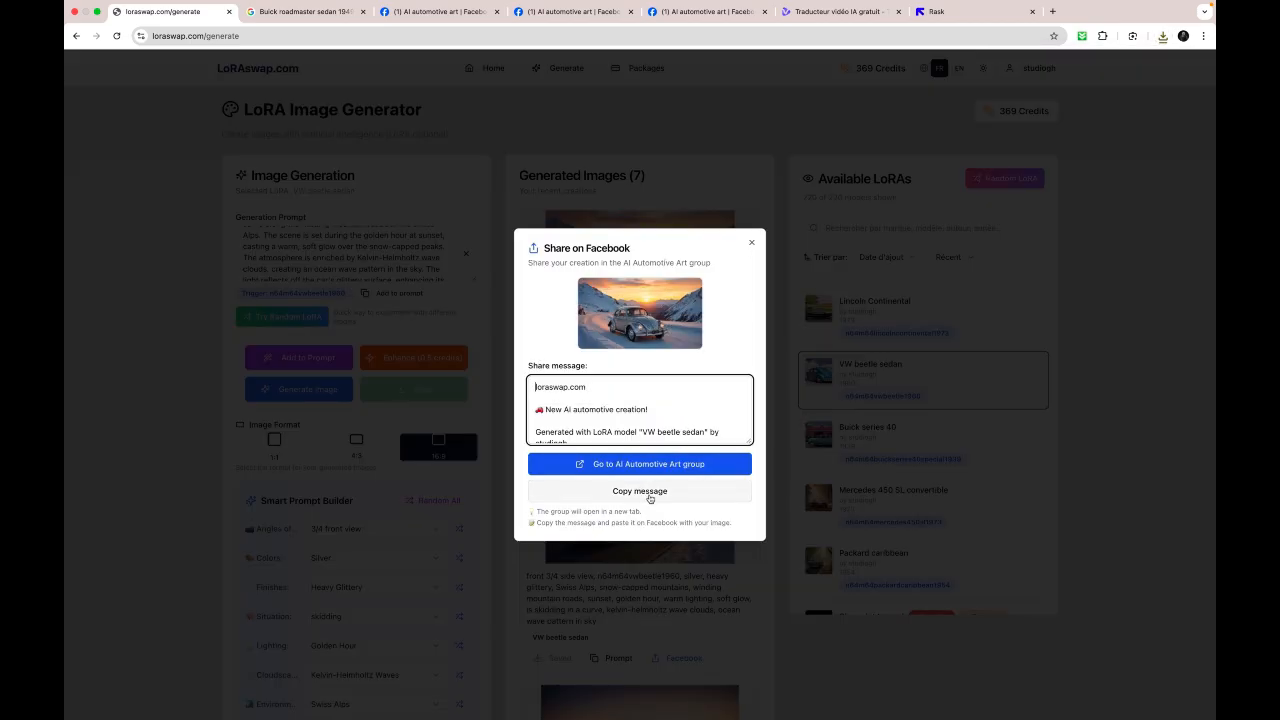
click(650, 496)
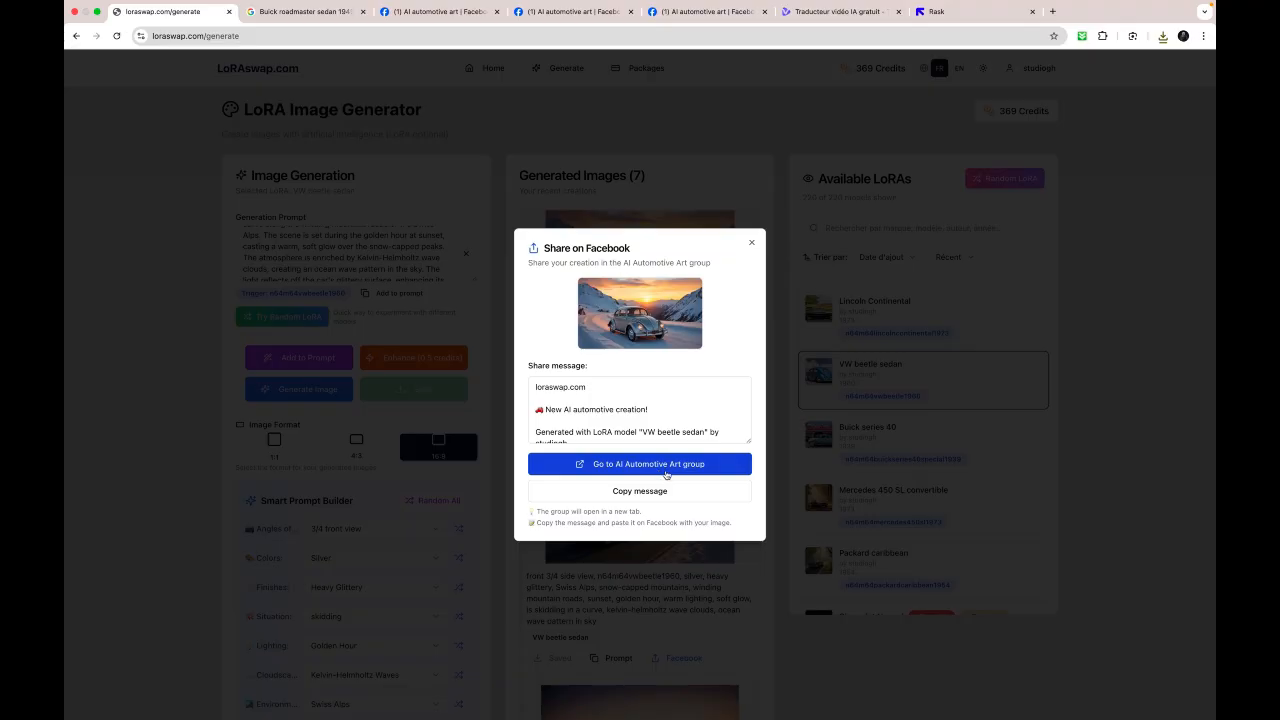
click(656, 494)
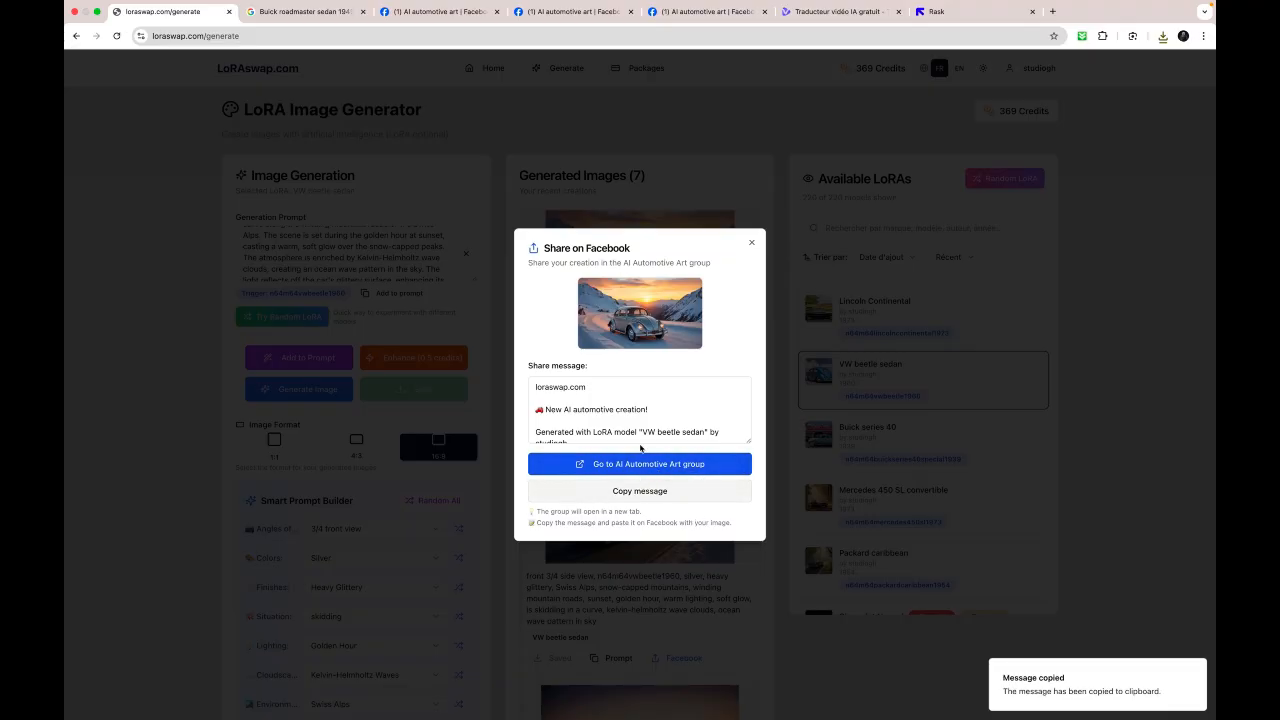
scroll(621, 418, down, 3)
scroll(621, 420, down, 5)
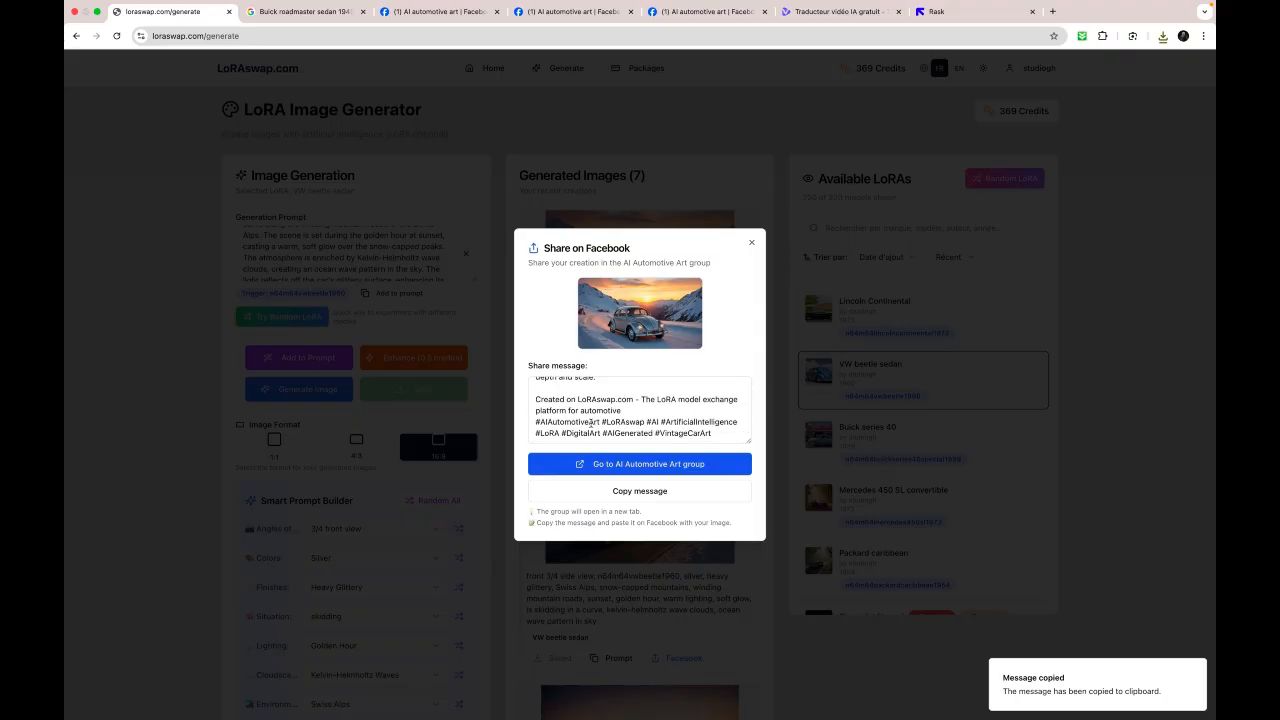
scroll(600, 420, up, 10)
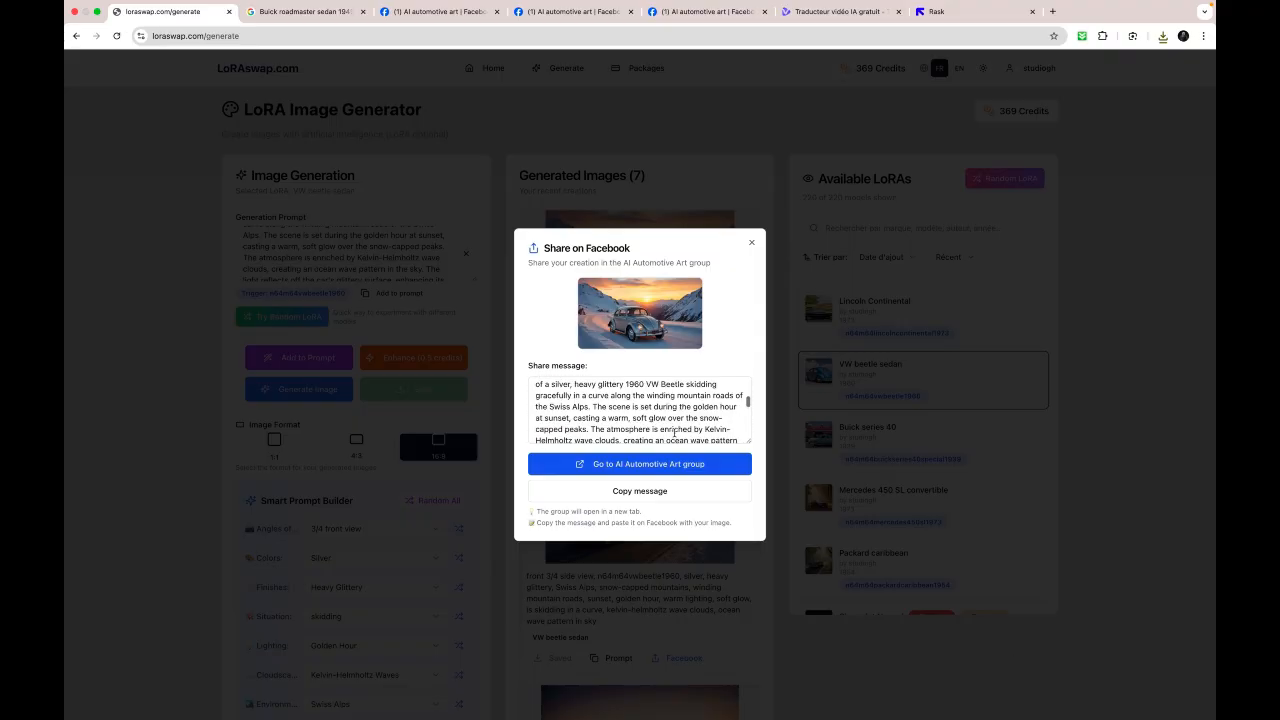
- Go to the AI Automotive Art group on Facebook and paste the copied share message into a new post
click(662, 466)
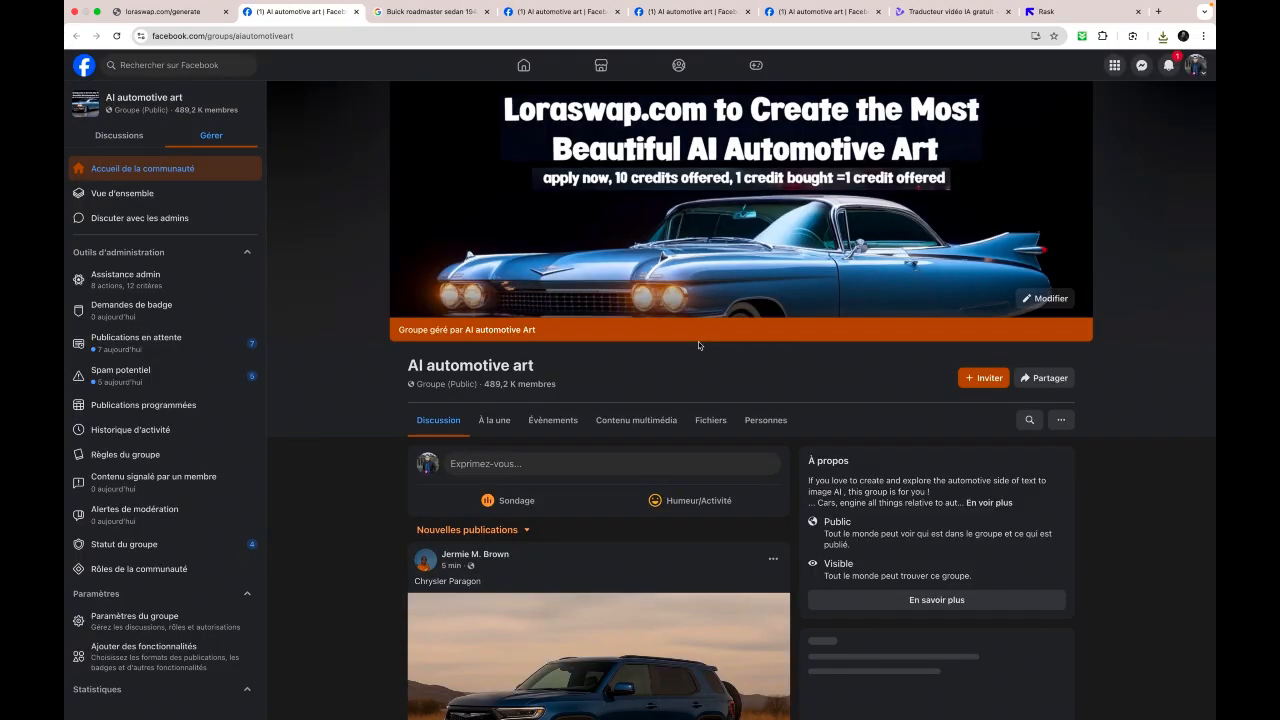
click(595, 463)
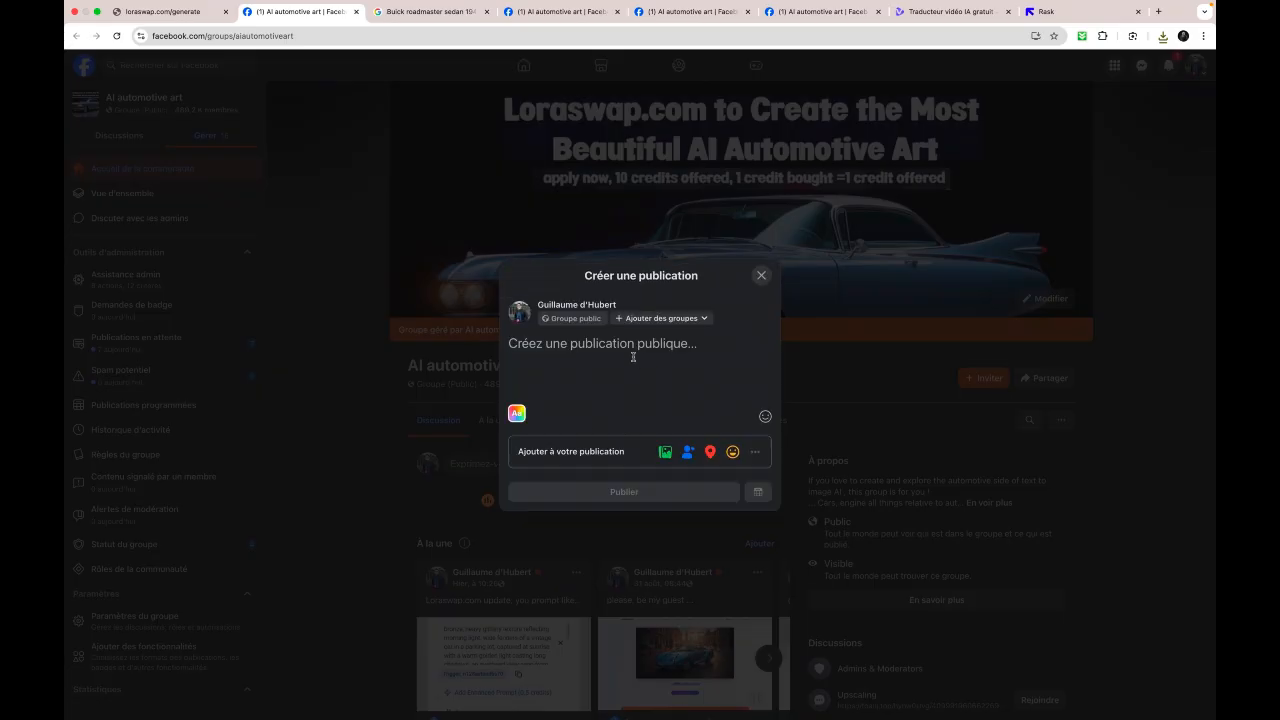
key(super+v)
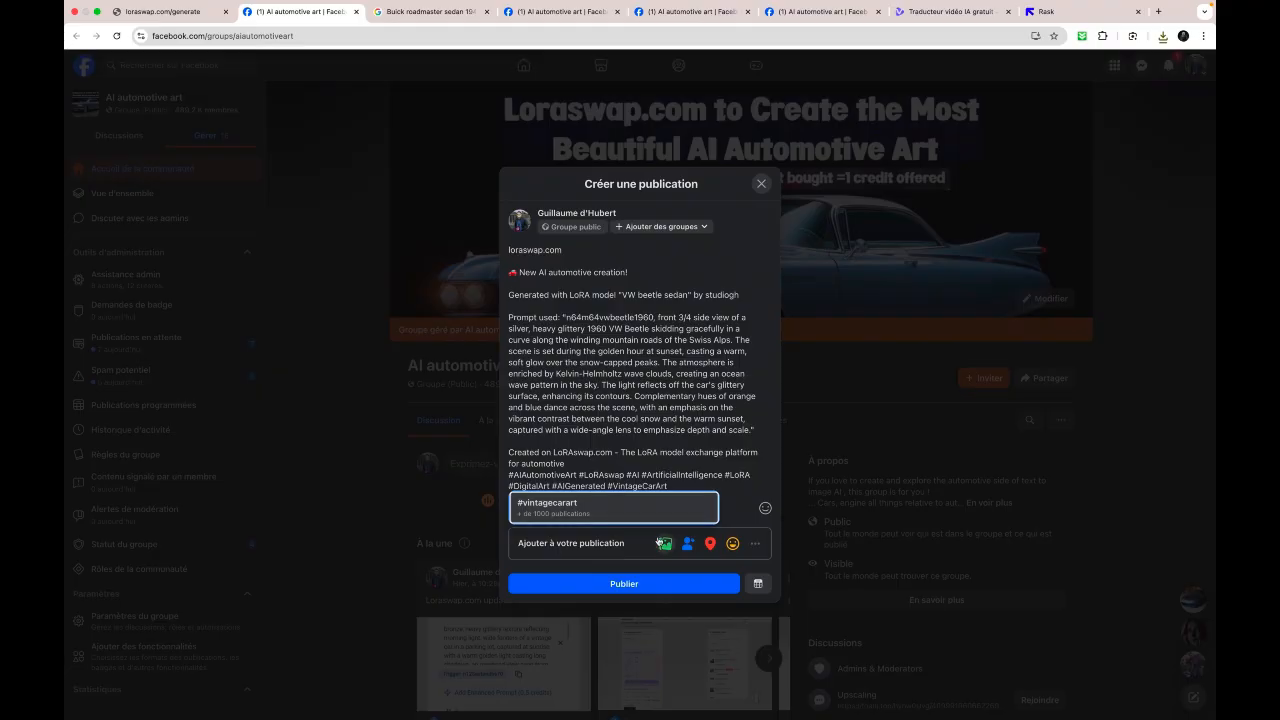
click(661, 543)
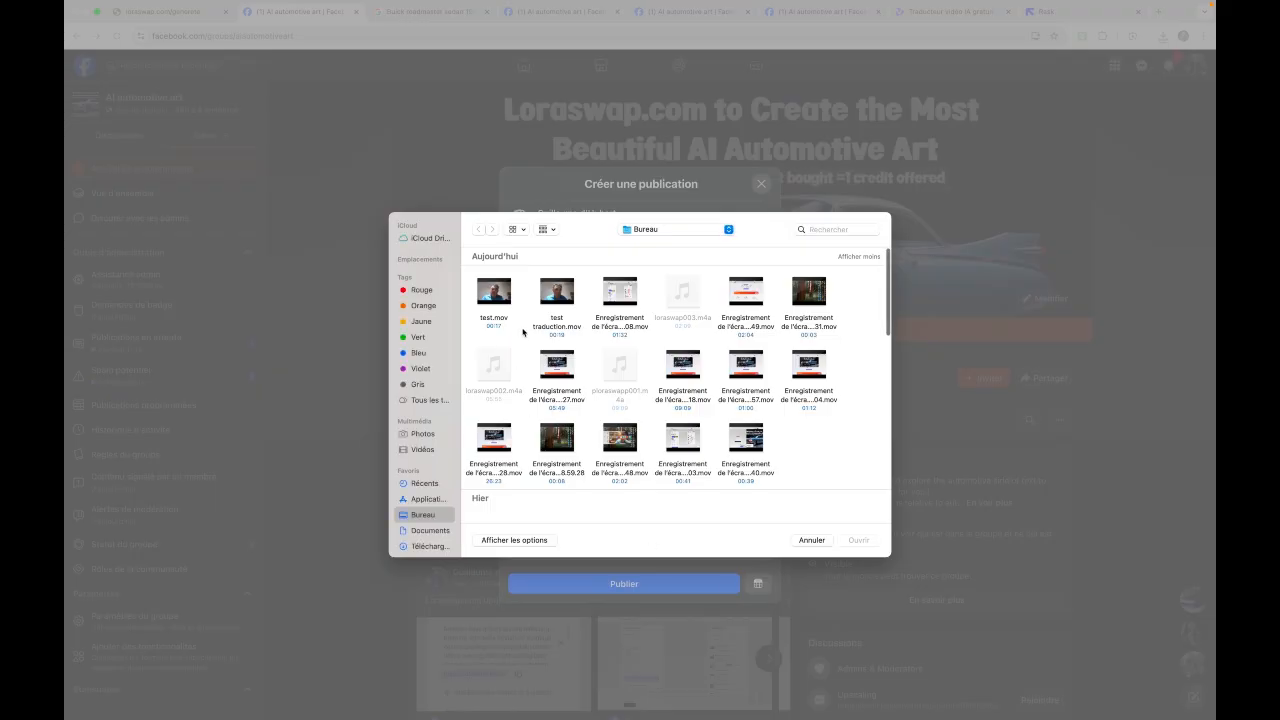
click(430, 546)
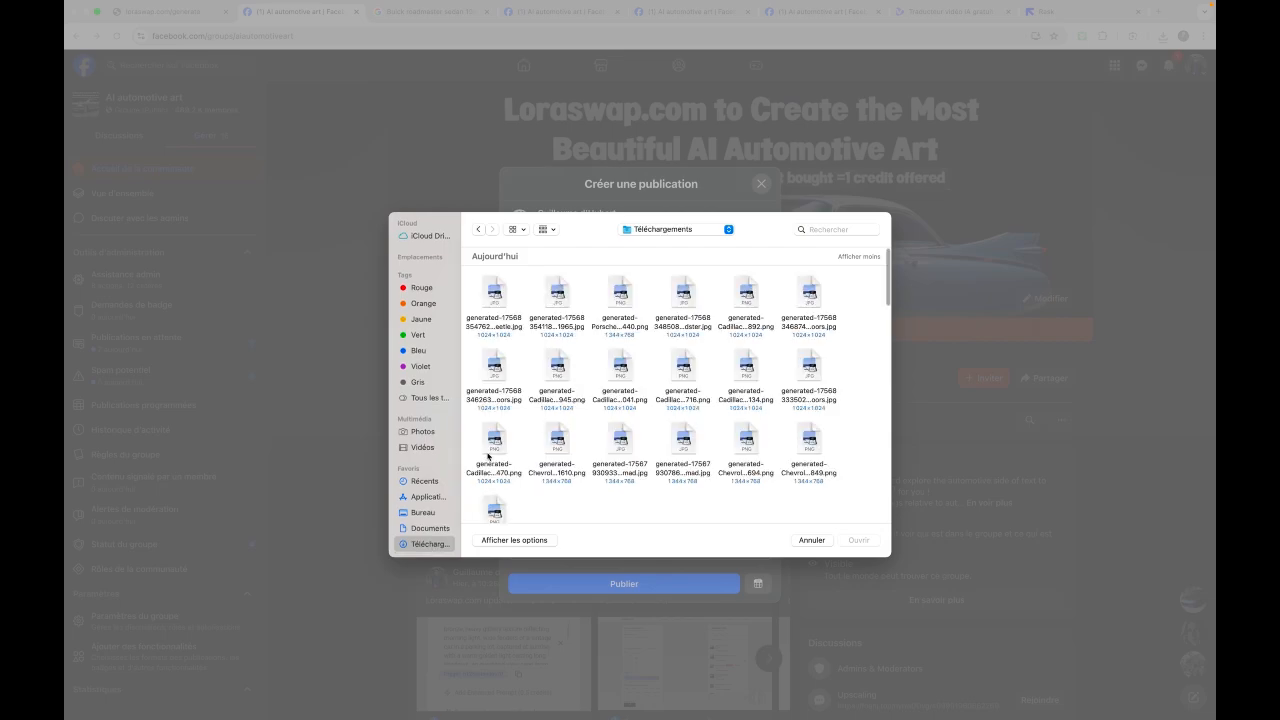
double_click(497, 297)
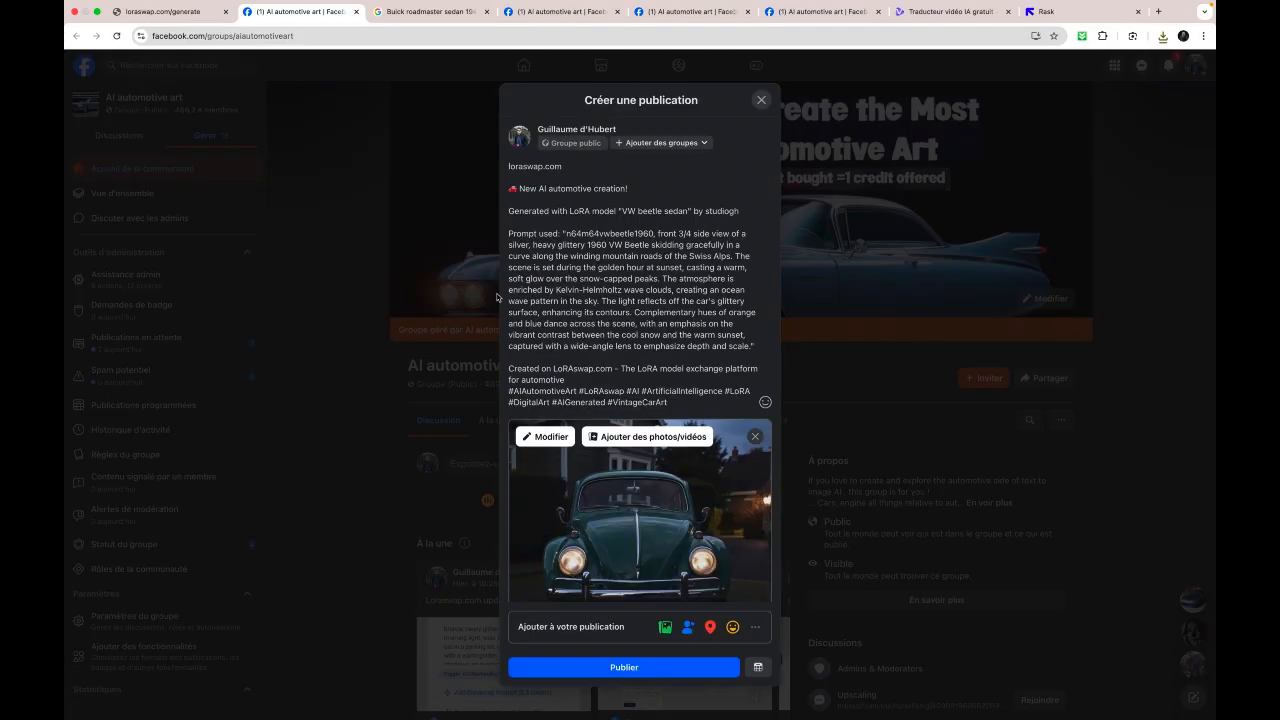
click(755, 436)
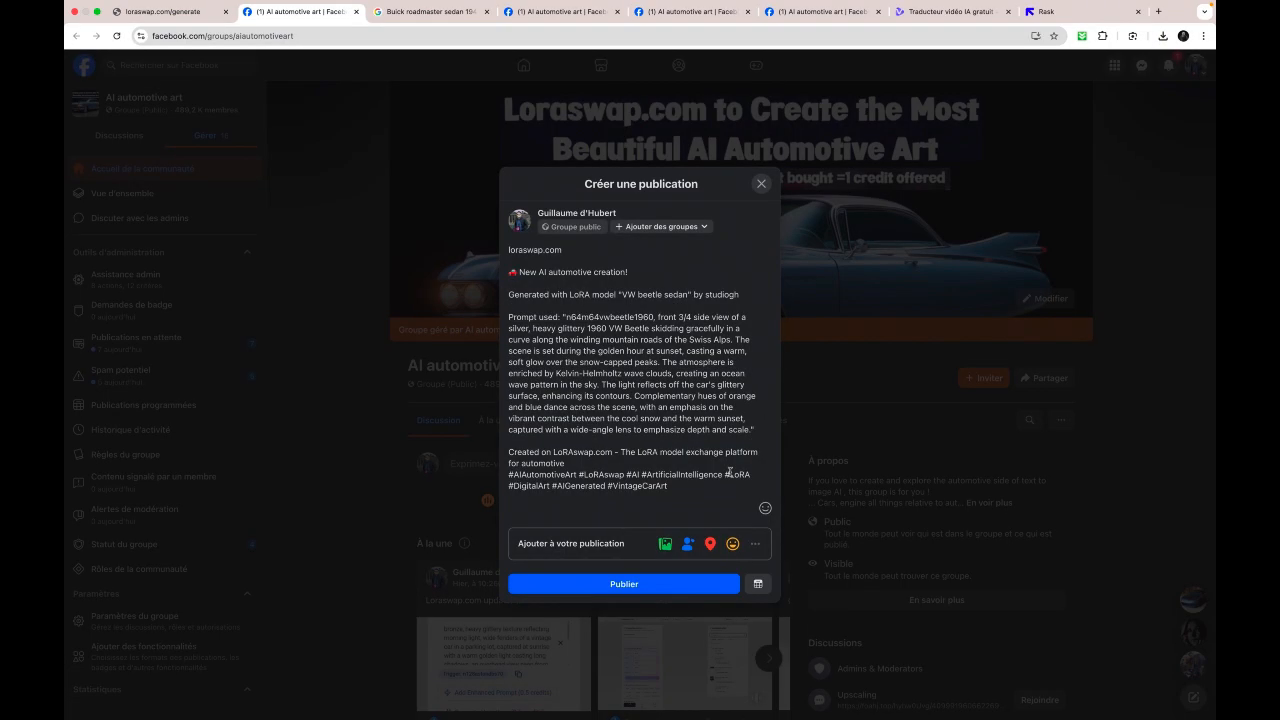
- Publish the group post with the newest generated VW PNG from the Téléchargements folder attached, and view the published photo enlarged
click(665, 543)
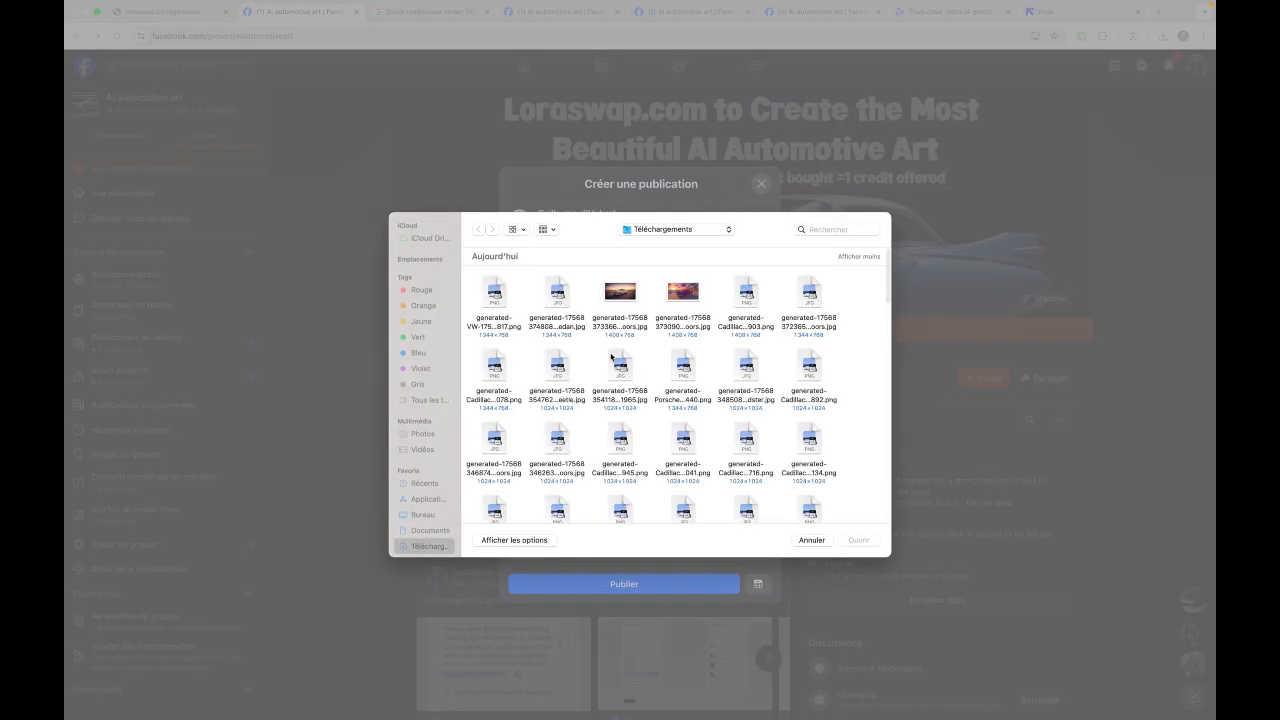
double_click(498, 302)
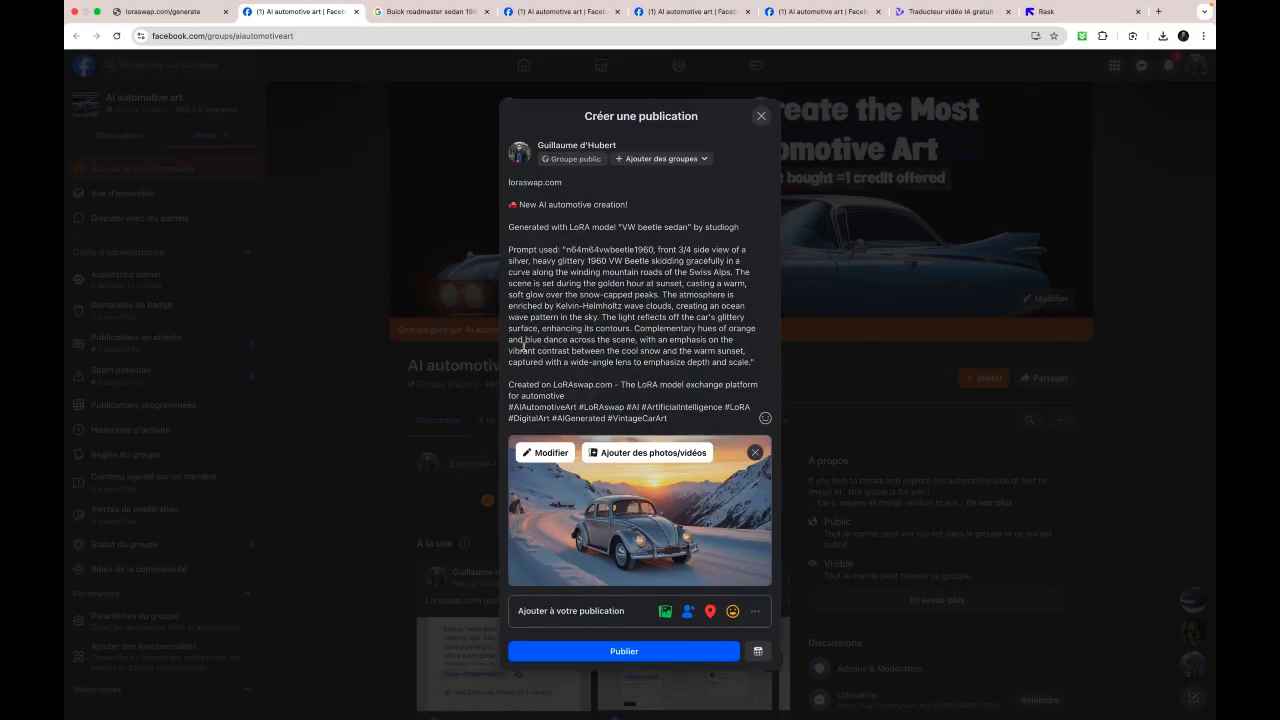
click(648, 653)
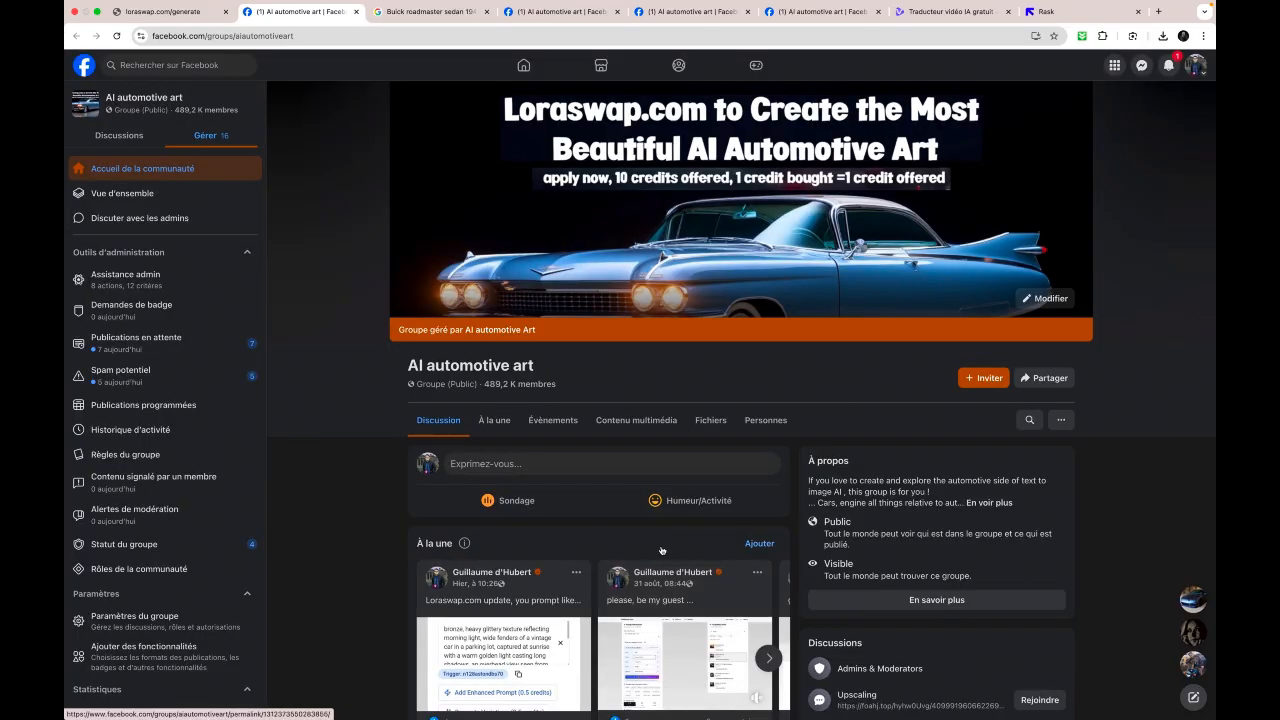
scroll(655, 560, down, 5)
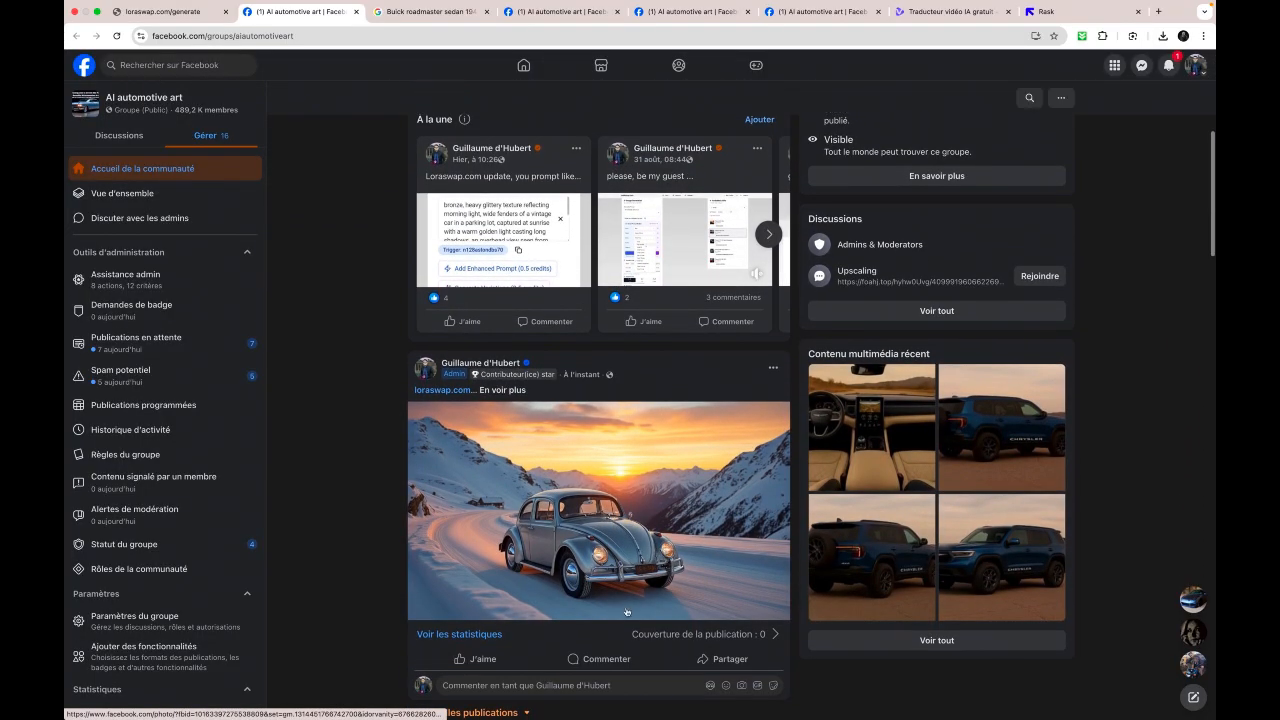
click(615, 570)
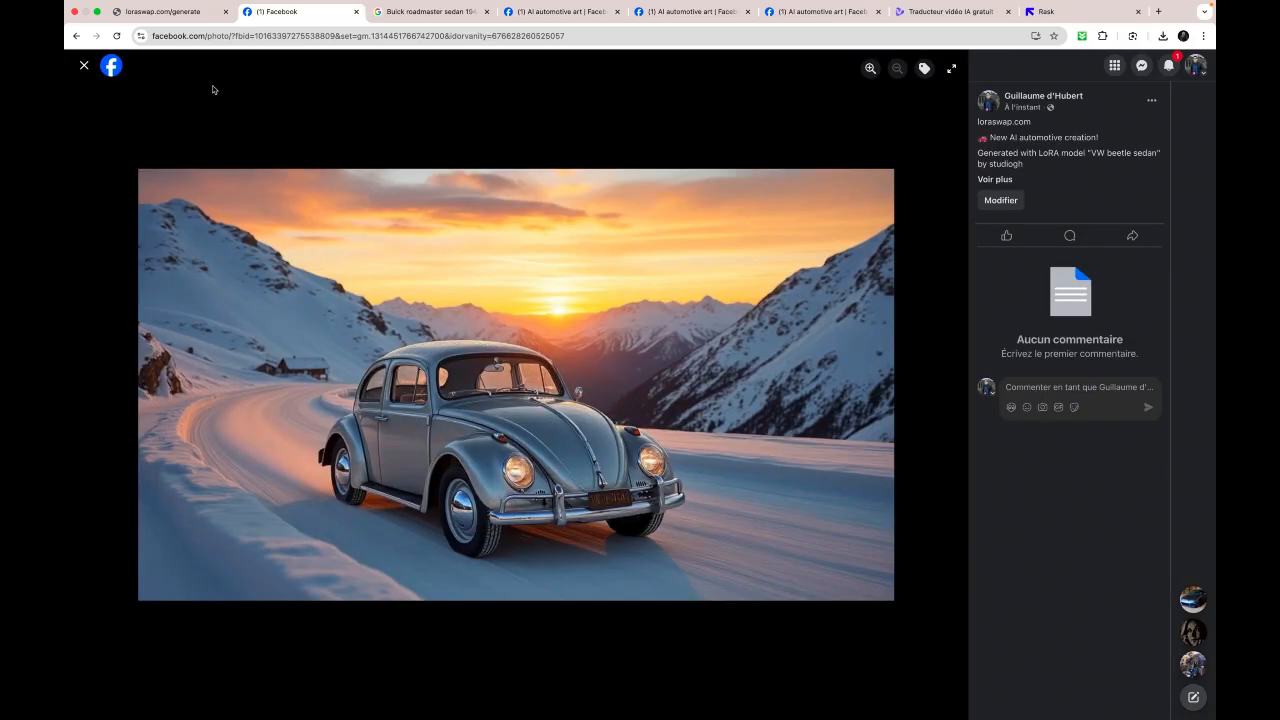
- Return to LoRAswap.com and examine the image generation packages, including the launch offer, the two FLUX.1 services and the credit plans
click(174, 8)
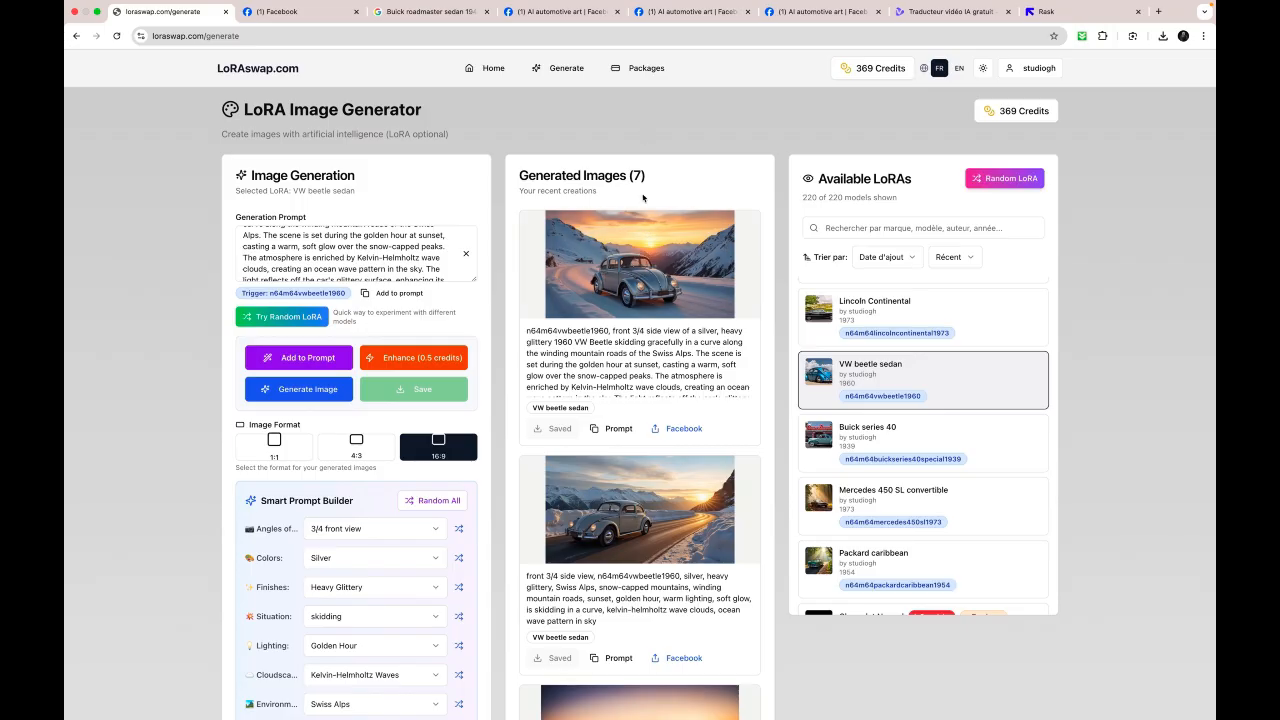
click(647, 68)
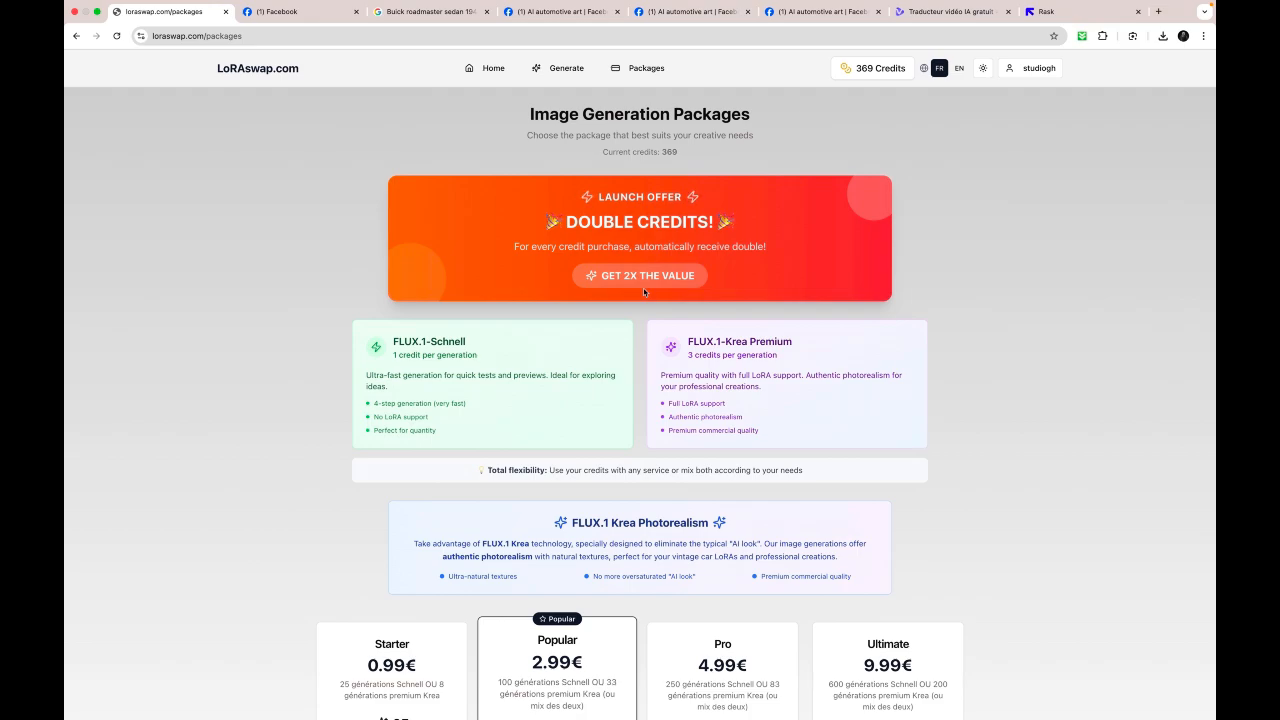
scroll(728, 370, down, 2)
scroll(728, 370, down, 2)
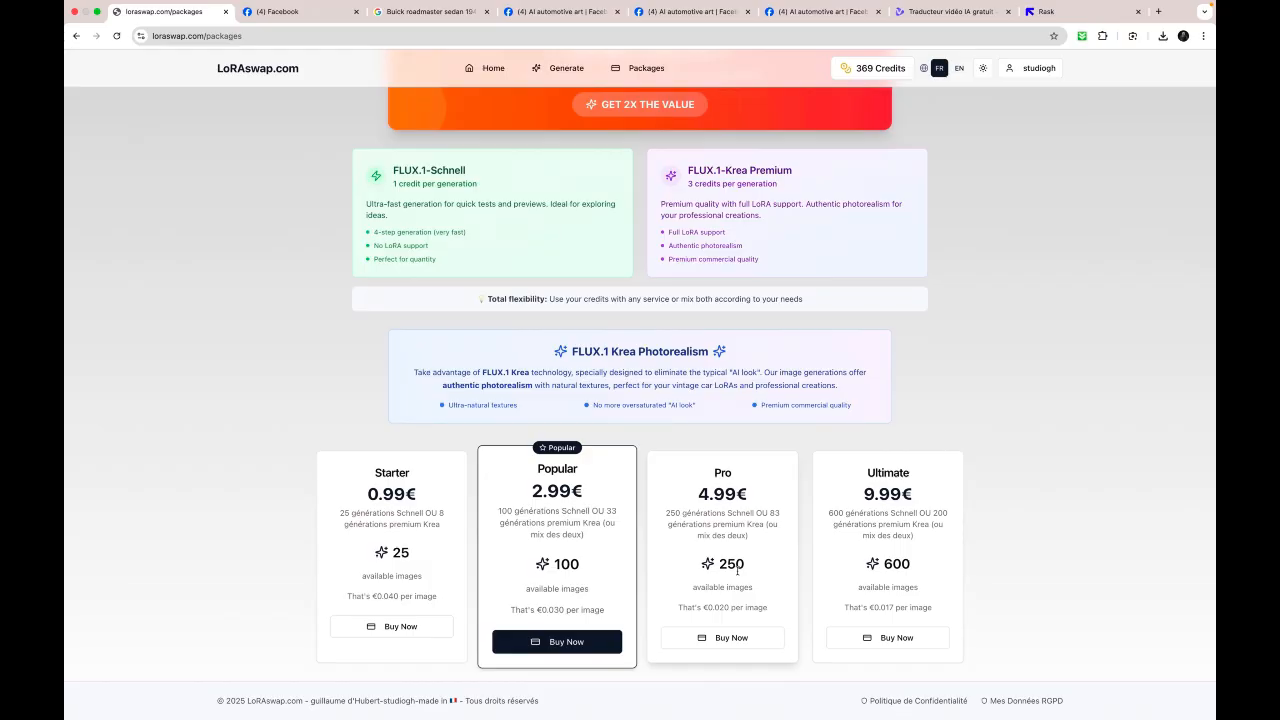
scroll(737, 570, up, 4)
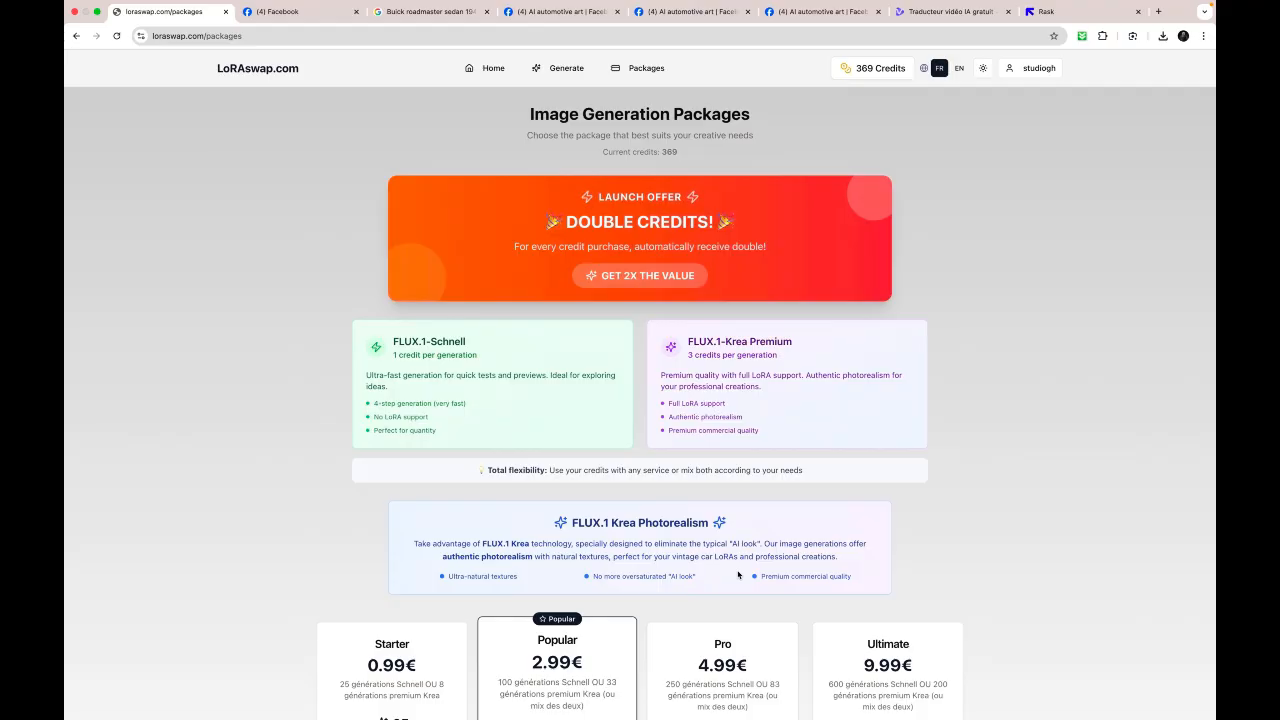
scroll(738, 575, down, 2)
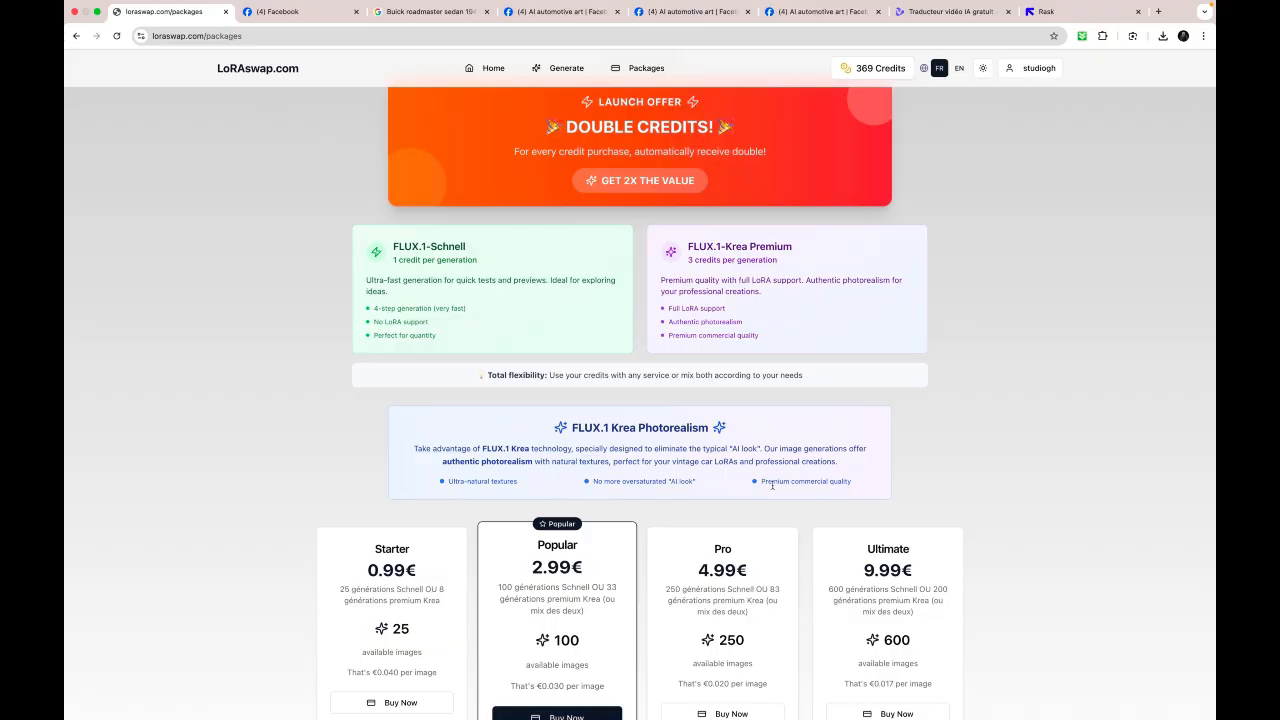
scroll(772, 486, up, 2)
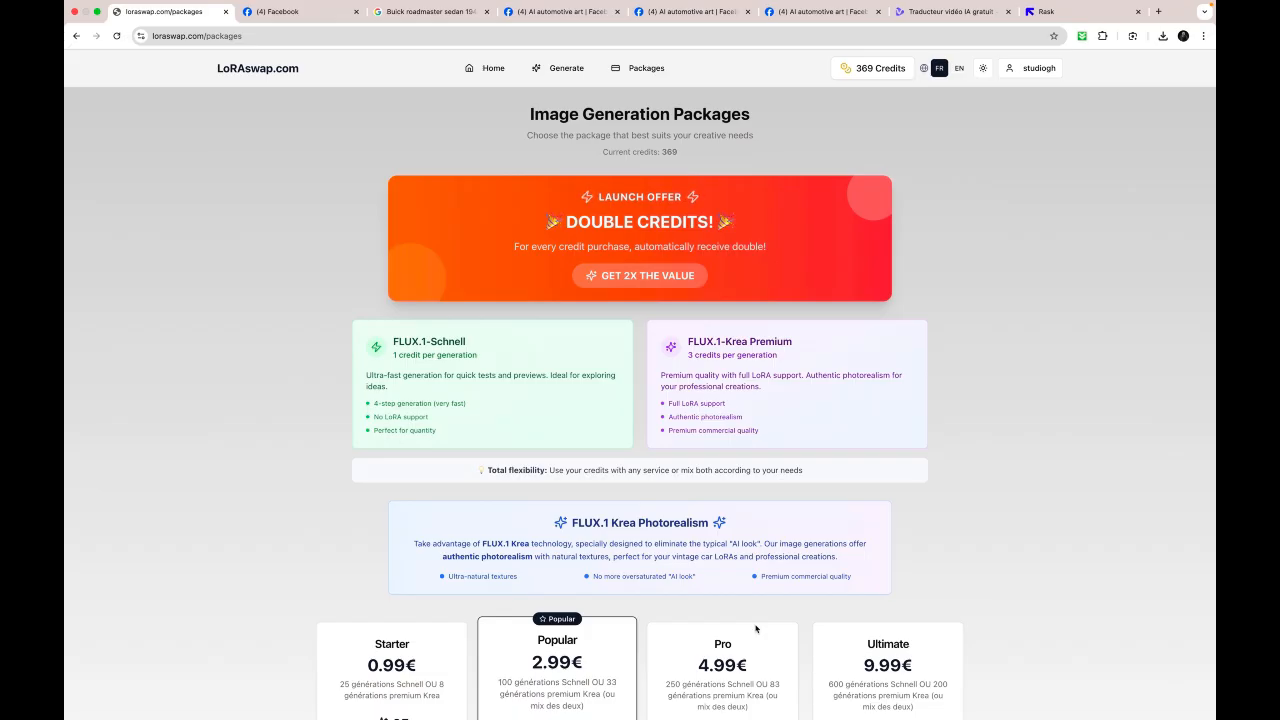
mouse_move(745, 705)
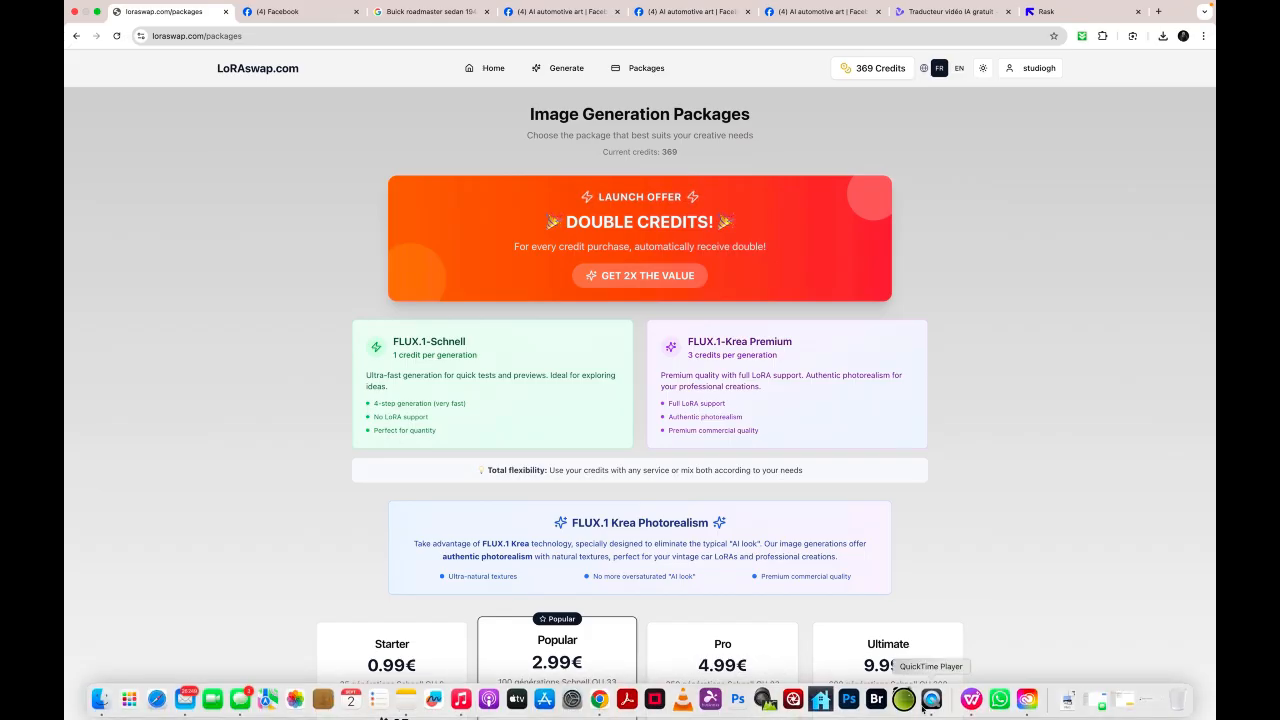